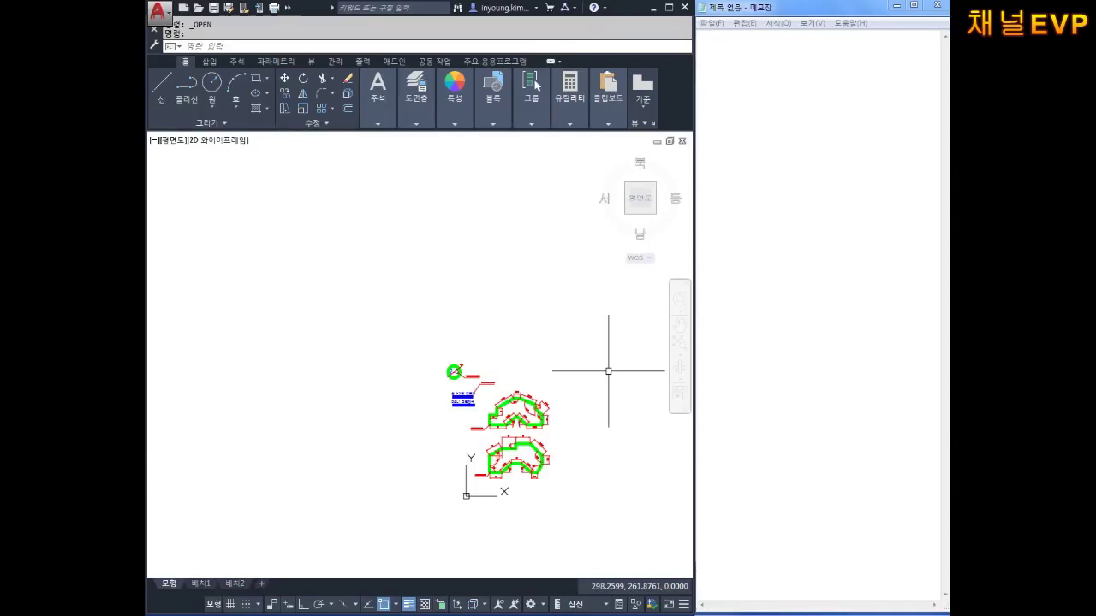
Step: Start a new drawing from the A4 레이어설정 종합.dwt template
{"action": "left_click", "coordinate": [160, 13]}
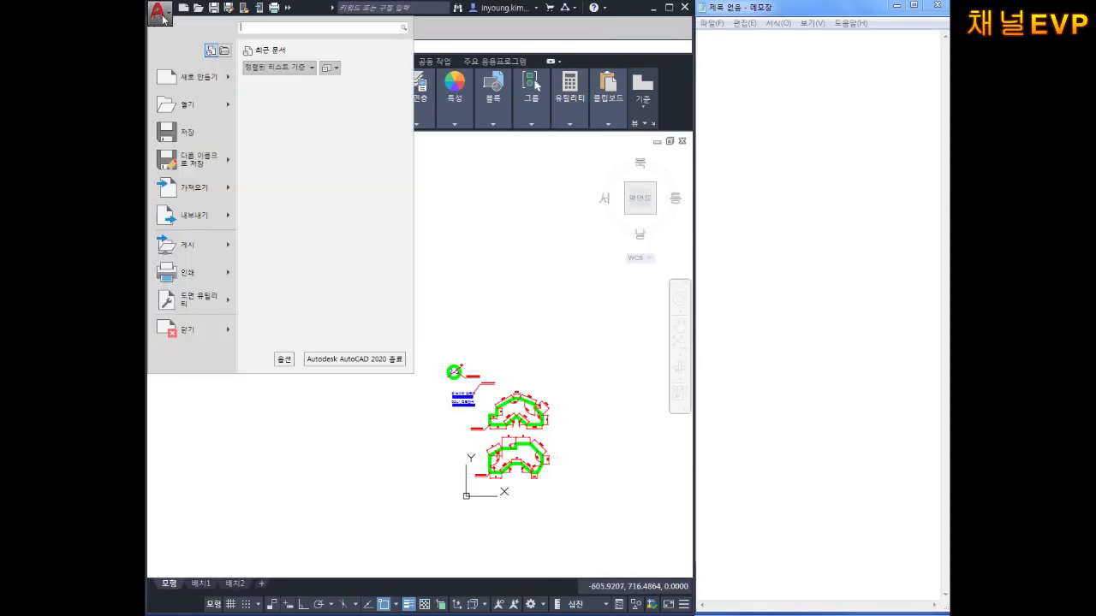
{"action": "left_click", "coordinate": [184, 77]}
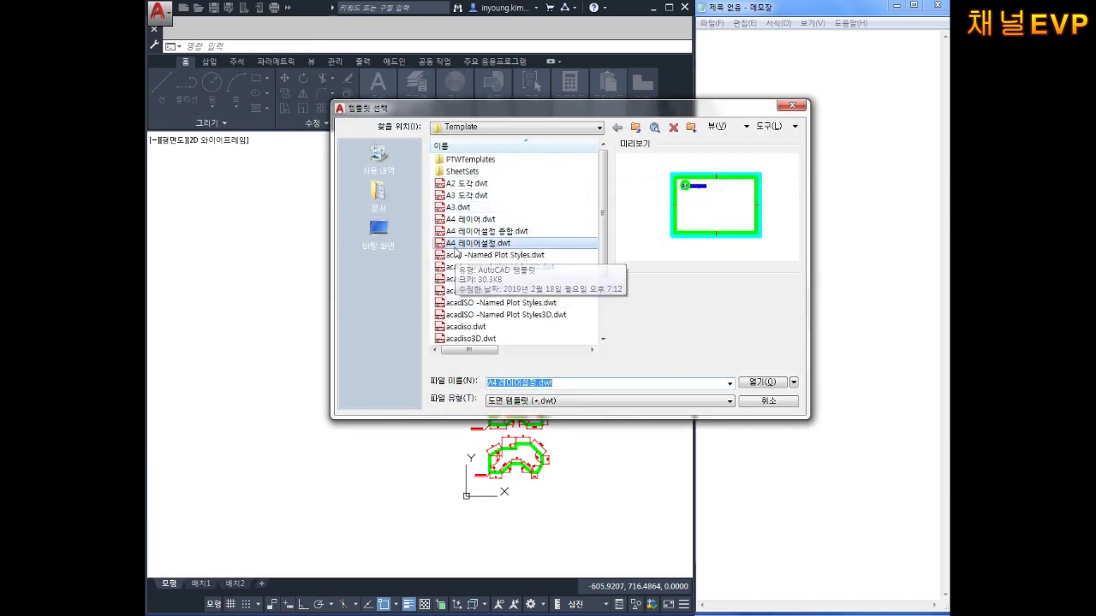
{"action": "left_click", "coordinate": [502, 237]}
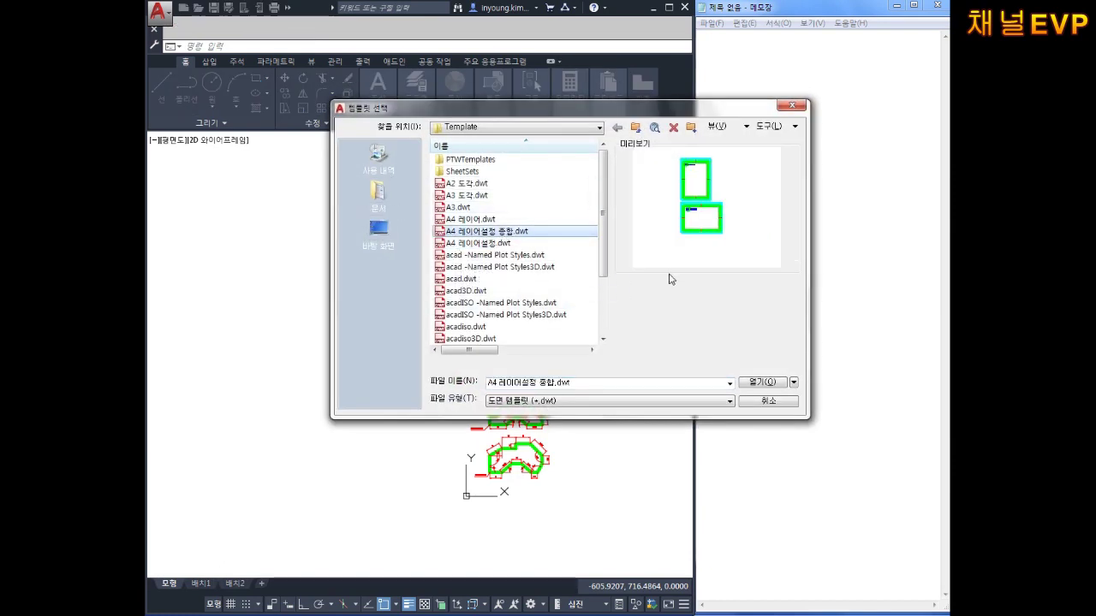
{"action": "left_click", "coordinate": [760, 382]}
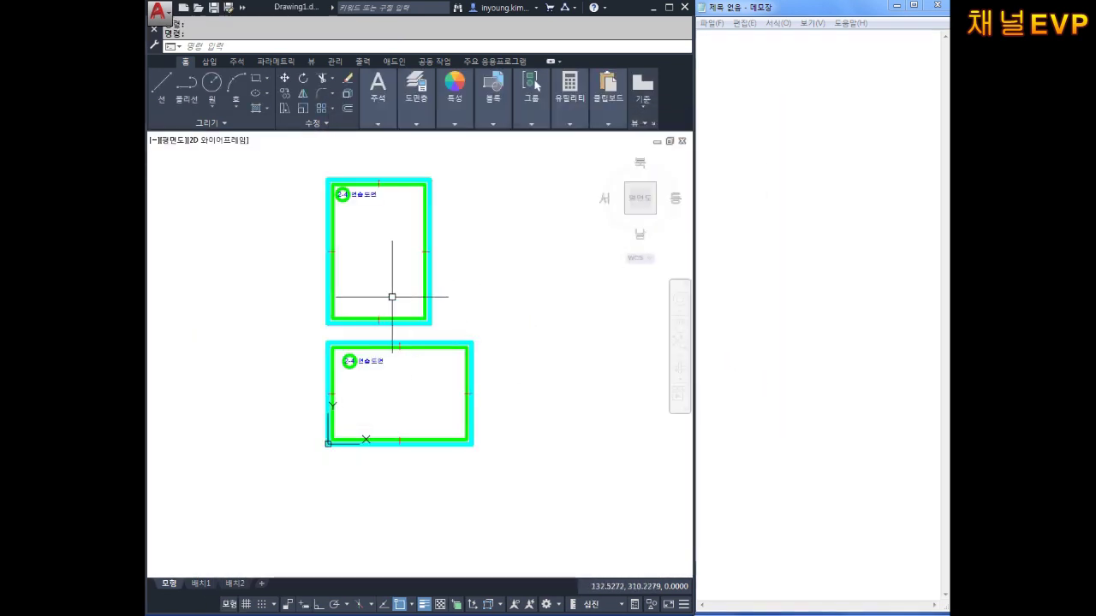
Step: Pan and zoom so the landscape 2-4 연습도면 practice frame fills the view
{"action": "scroll", "coordinate": [351, 232], "scroll_direction": "up", "scroll_amount": 5}
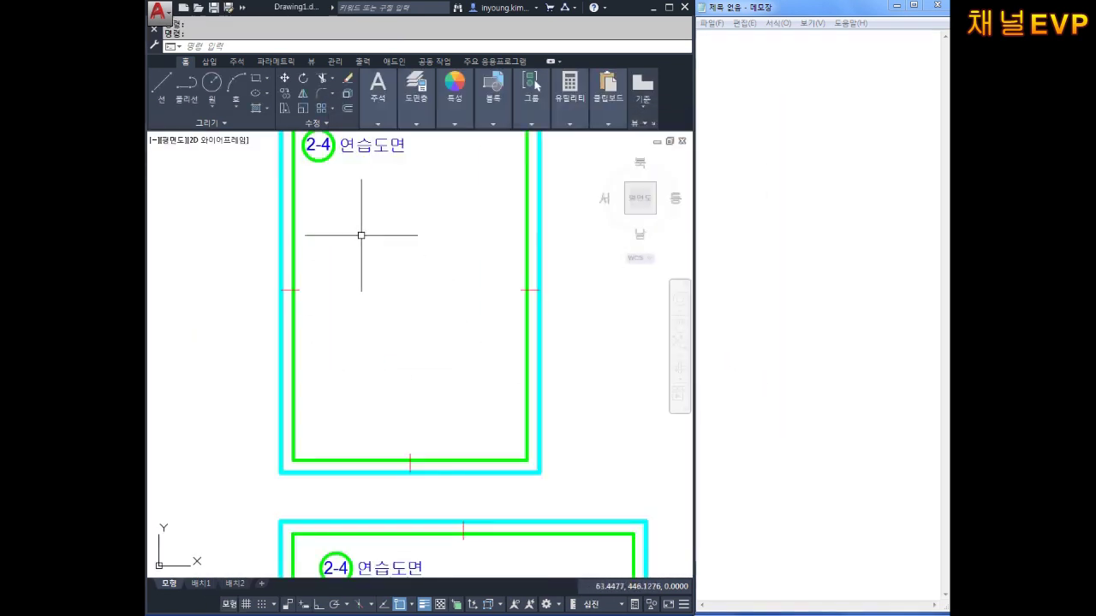
{"action": "scroll", "coordinate": [414, 285], "scroll_direction": "down", "scroll_amount": 5}
{"action": "middle_click_drag", "start_coordinate": [419, 278], "coordinate": [382, 311]}
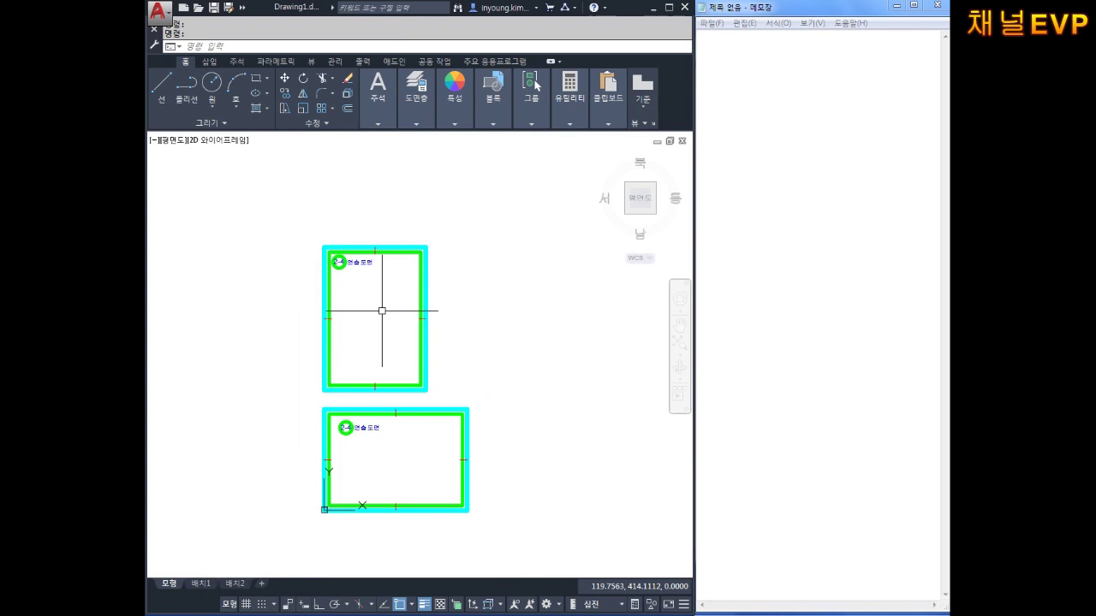
{"action": "middle_click_drag", "start_coordinate": [390, 428], "coordinate": [391, 320]}
{"action": "scroll", "coordinate": [394, 334], "scroll_direction": "up", "scroll_amount": 4}
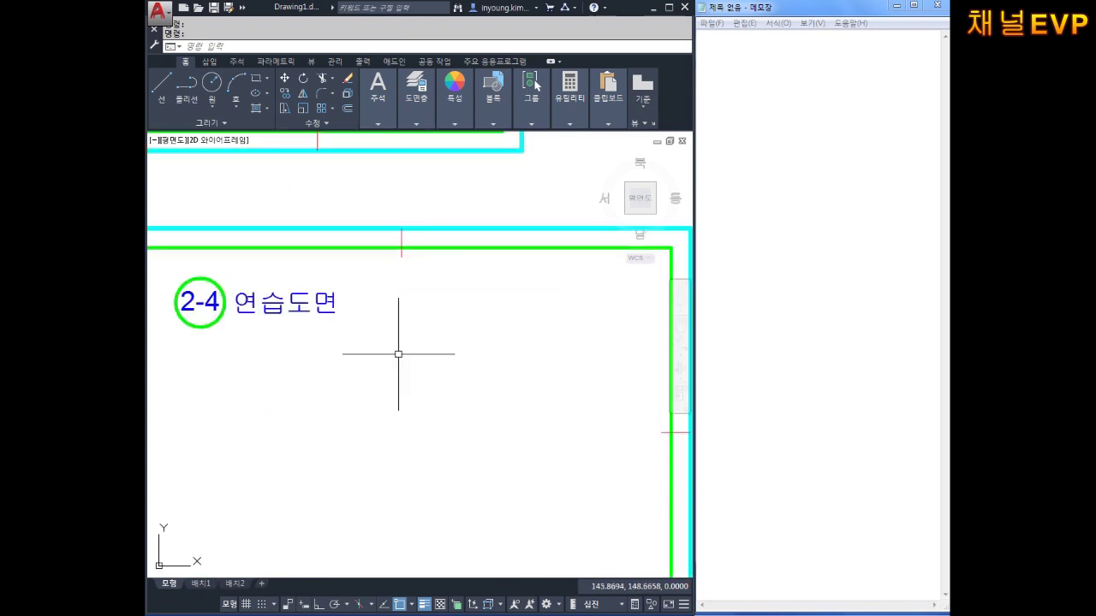
{"action": "scroll", "coordinate": [385, 308], "scroll_direction": "down", "scroll_amount": 1}
{"action": "scroll", "coordinate": [347, 295], "scroll_direction": "up", "scroll_amount": 2}
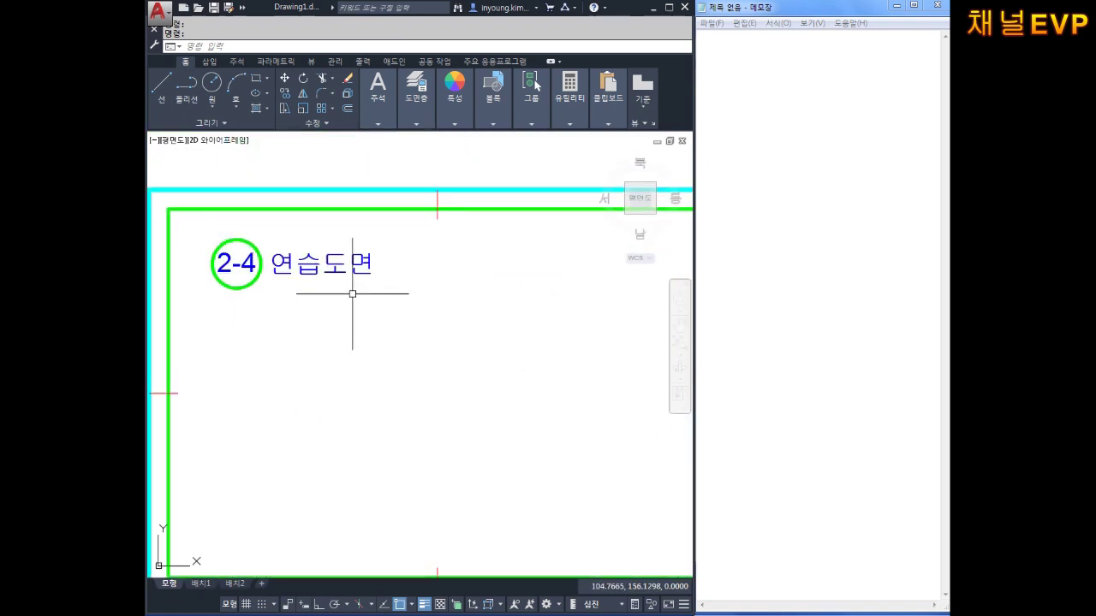
{"action": "left_click", "coordinate": [753, 83]}
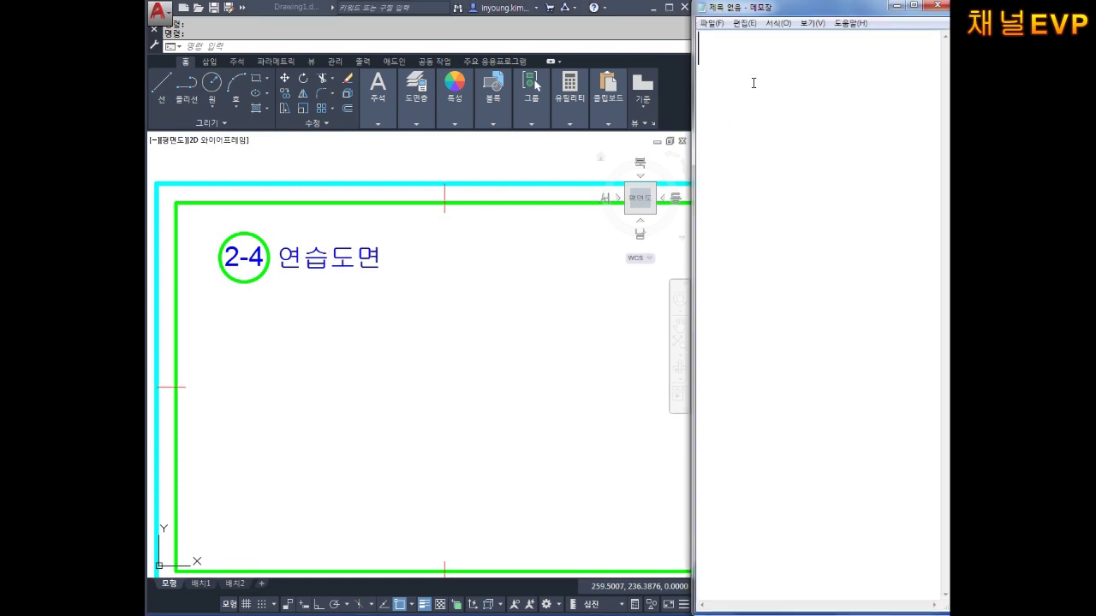
Step: Write the first note lines 'ed 문자편집' and 'ed엔터' in Notepad
{"action": "type", "text": "ㄷㅇ"}
{"action": "key", "text": "BackSpace"}
{"action": "key", "text": "BackSpace"}
{"action": "type", "text": "ed"}
{"action": "type", "text": "an"}
{"action": "key", "text": "BackSpace"}
{"action": "key", "text": "BackSpace"}
{"action": "type", "text": "뭍자편집"}
{"action": "key", "text": "Return"}
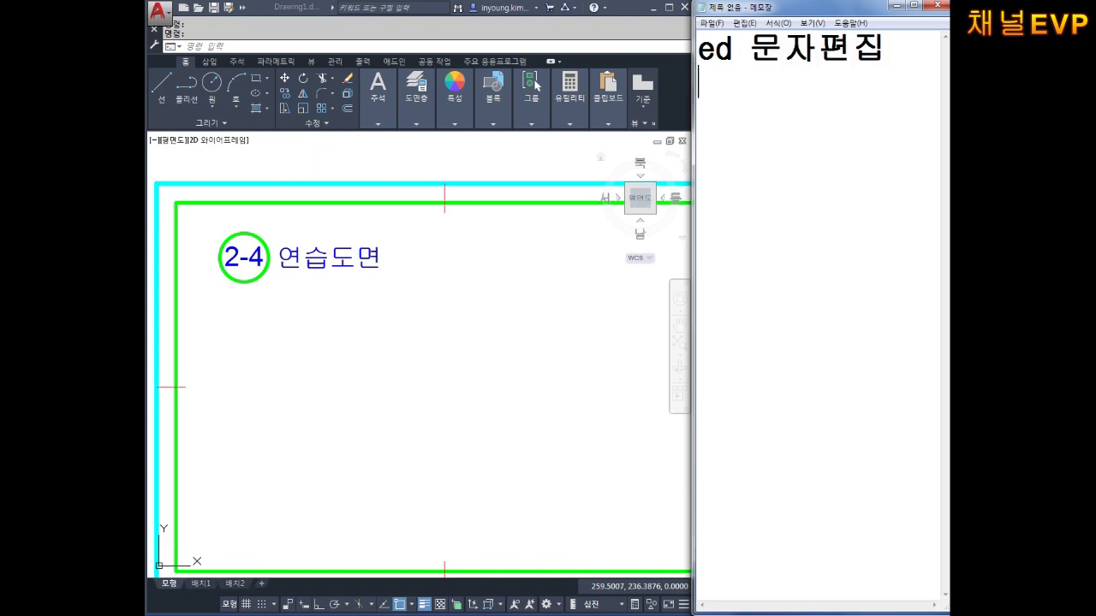
{"action": "type", "text": "ed엔터"}
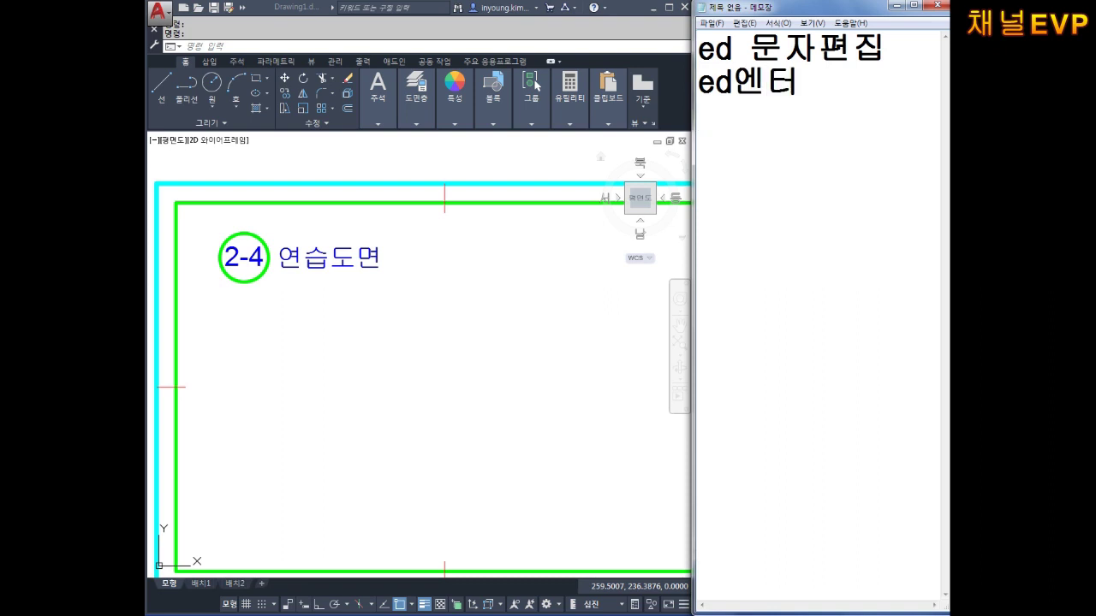
{"action": "key", "text": "Return"}
Step: Add the note lines '글자클릭', '수정' and '임의점 클릭'
{"action": "type", "text": "글자클릭"}
{"action": "key", "text": "Return"}
{"action": "type", "text": "수정"}
{"action": "key", "text": "Return"}
{"action": "type", "text": "임의"}
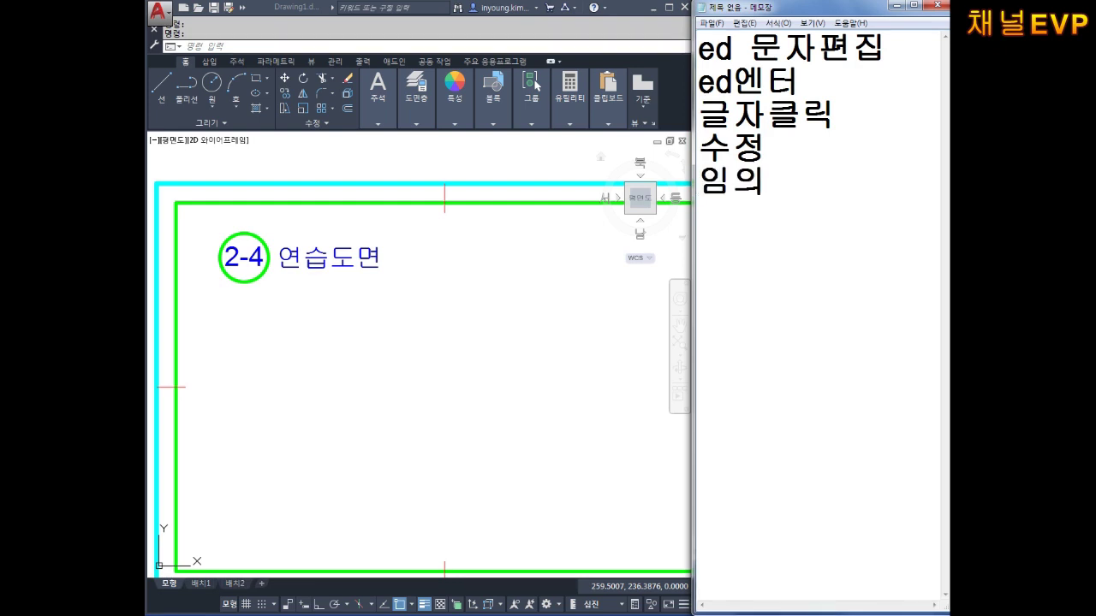
{"action": "type", "text": "점 클릭"}
{"action": "key", "text": "Return"}
Step: Start the text-editing command with ED in AutoCAD
{"action": "left_click", "coordinate": [350, 363]}
{"action": "type", "text": "ed"}
{"action": "key", "text": "Return"}
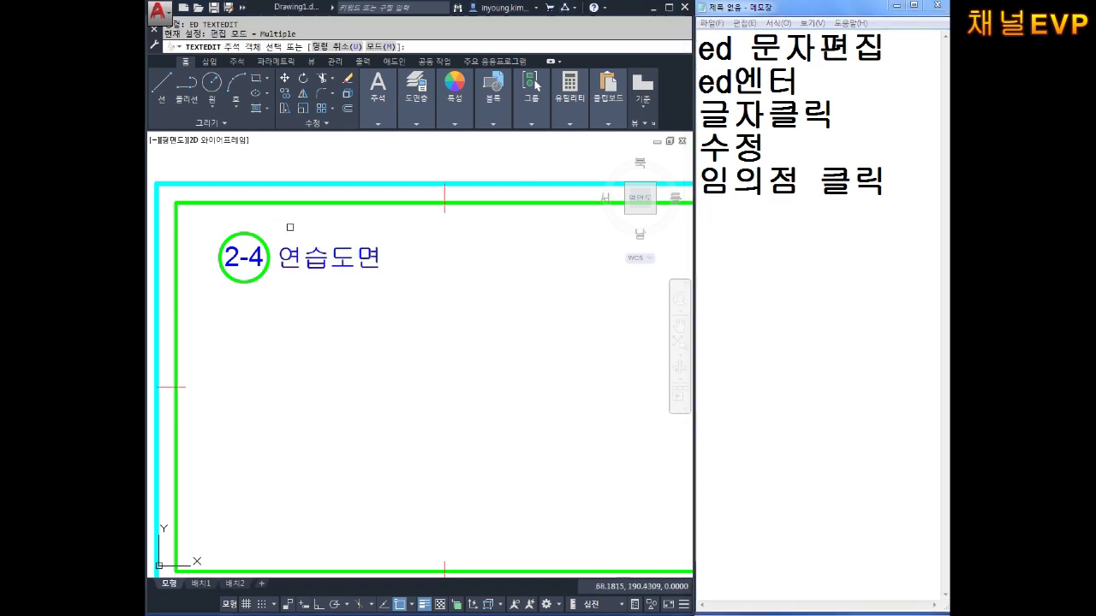
Step: Change the title to 2-0 연습도면, then begin the next note about pressing Esc twice
{"action": "left_click", "coordinate": [268, 259]}
{"action": "type", "text": "0"}
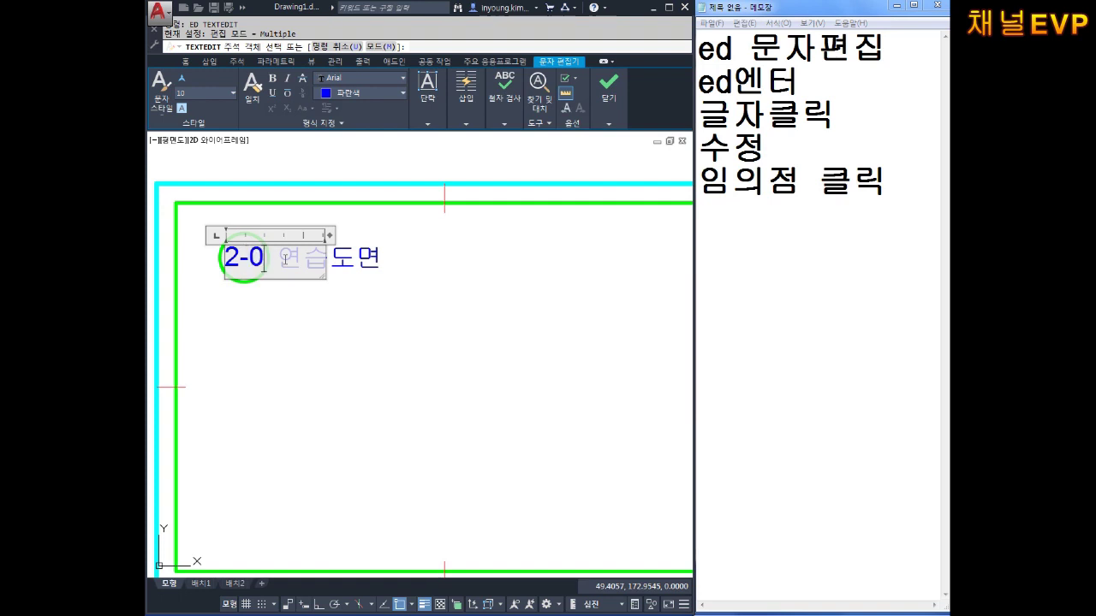
{"action": "left_click", "coordinate": [286, 364]}
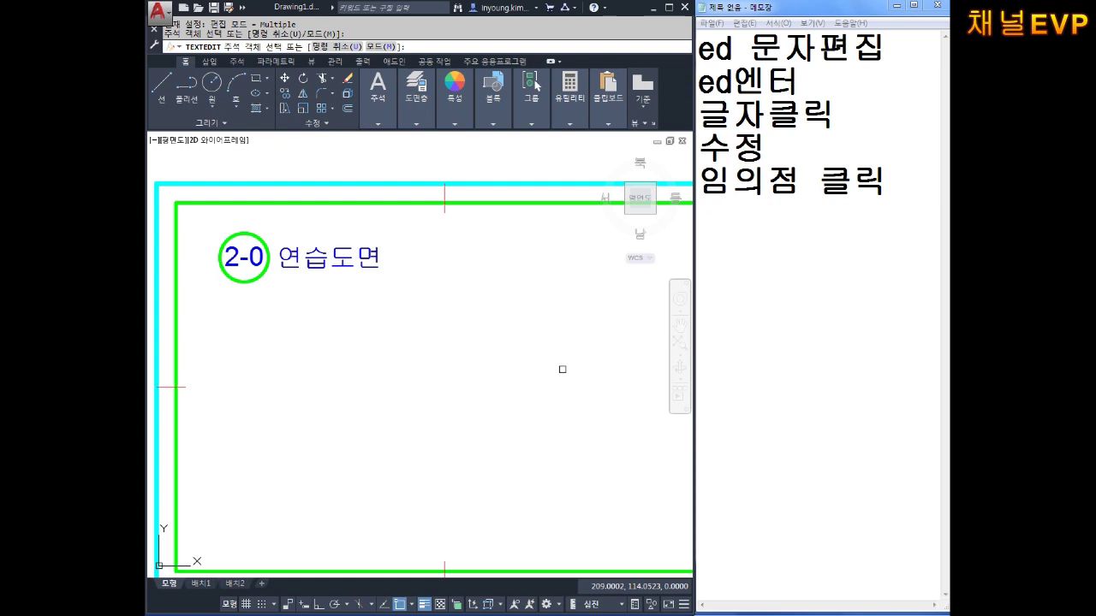
{"action": "left_click", "coordinate": [755, 273]}
{"action": "type", "text": "e"}
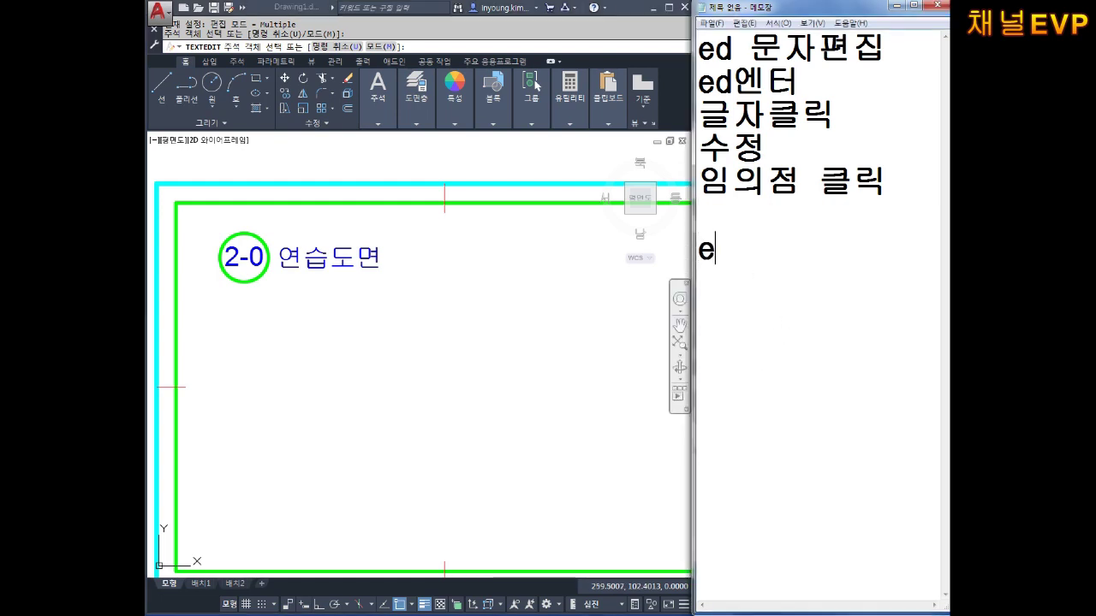
{"action": "type", "text": "sc 2버번 누름"}
{"action": "key", "text": "Return"}
{"action": "type", "text": "l엔터"}
{"action": "key", "text": "Return"}
{"action": "type", "text": "이ㅁ의적ㅁㅢ"}
{"action": "key", "text": "BackSpace"}
{"action": "key", "text": "BackSpace"}
{"action": "key", "text": "BackSpace"}
{"action": "type", "text": "점 클"}
{"action": "key", "text": "BackSpace"}
{"action": "key", "text": "BackSpace"}
{"action": "key", "text": "BackSpace"}
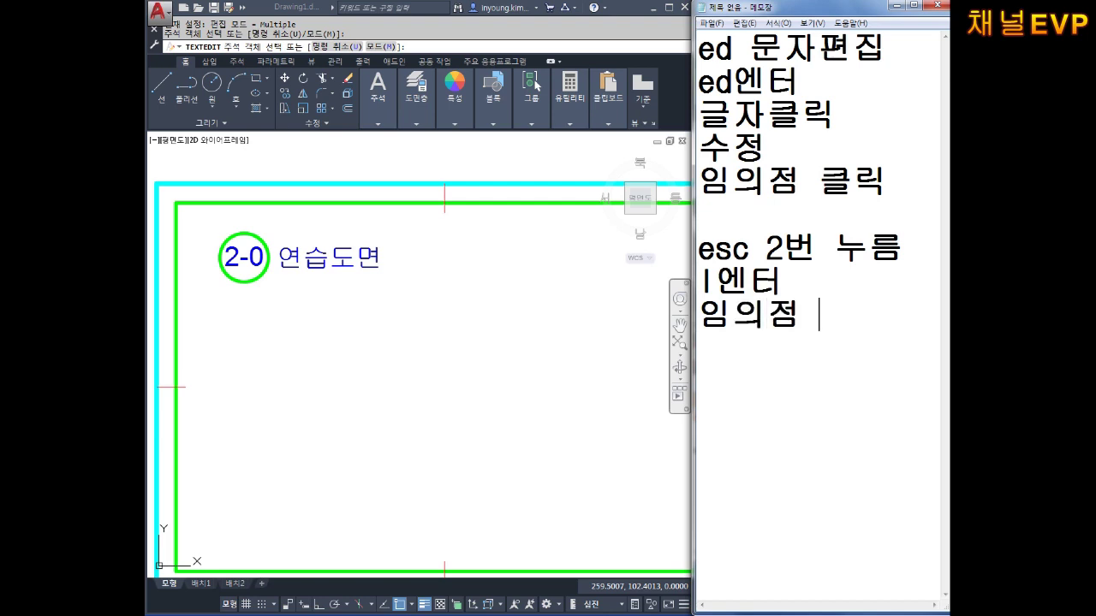
{"action": "type", "text": "클릭"}
{"action": "key", "text": "Return"}
{"action": "type", "text": "@80.1<0"}
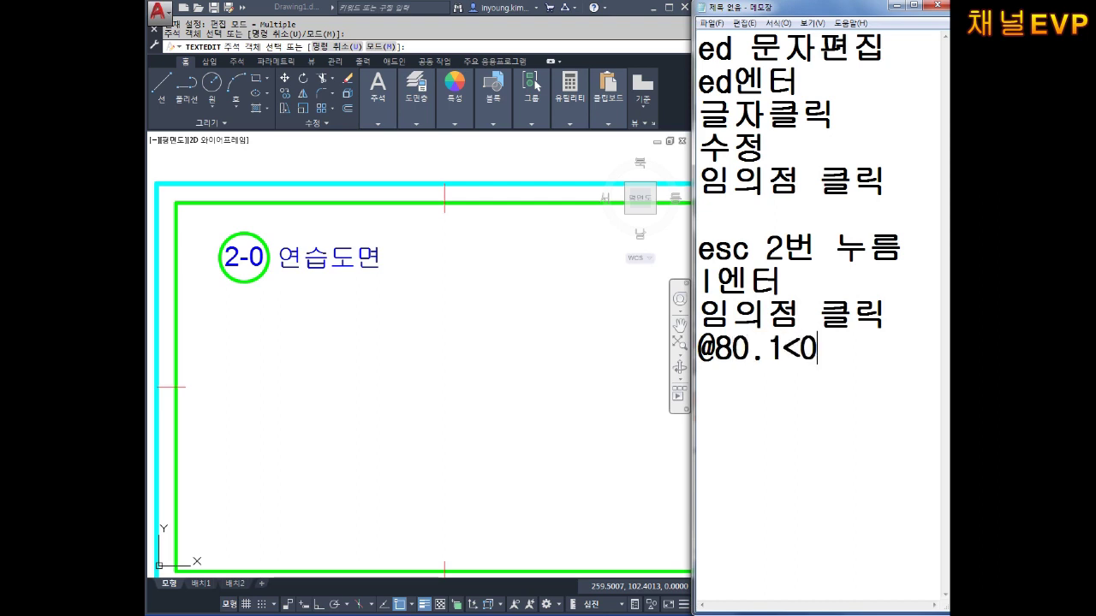
{"action": "left_click", "coordinate": [377, 444]}
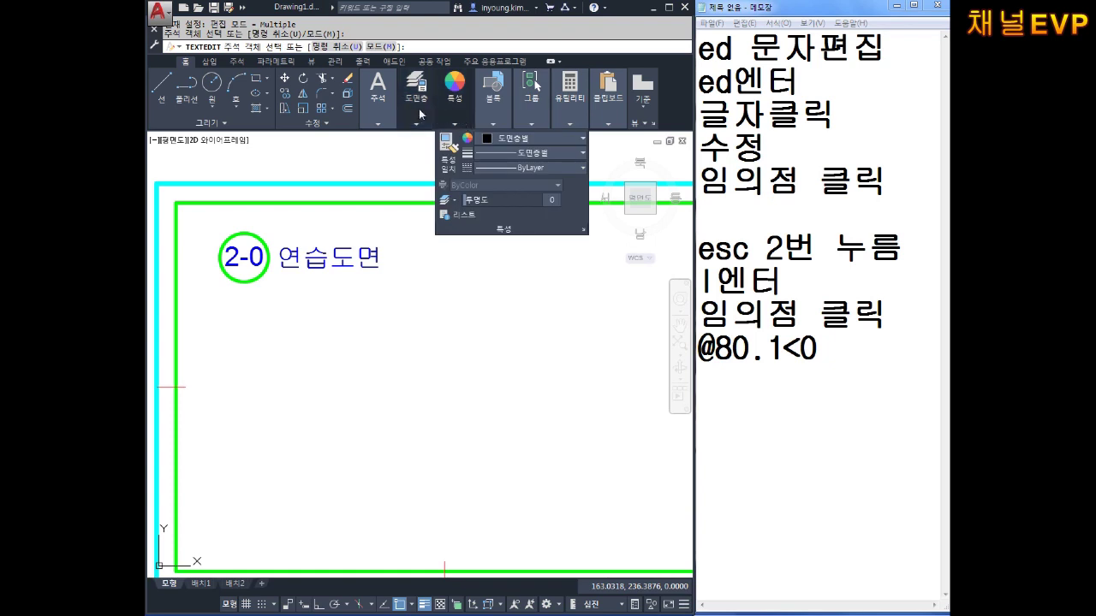
Step: Cancel the text edit and make 외형선 the current layer
{"action": "left_click", "coordinate": [661, 11]}
{"action": "key", "text": "Escape"}
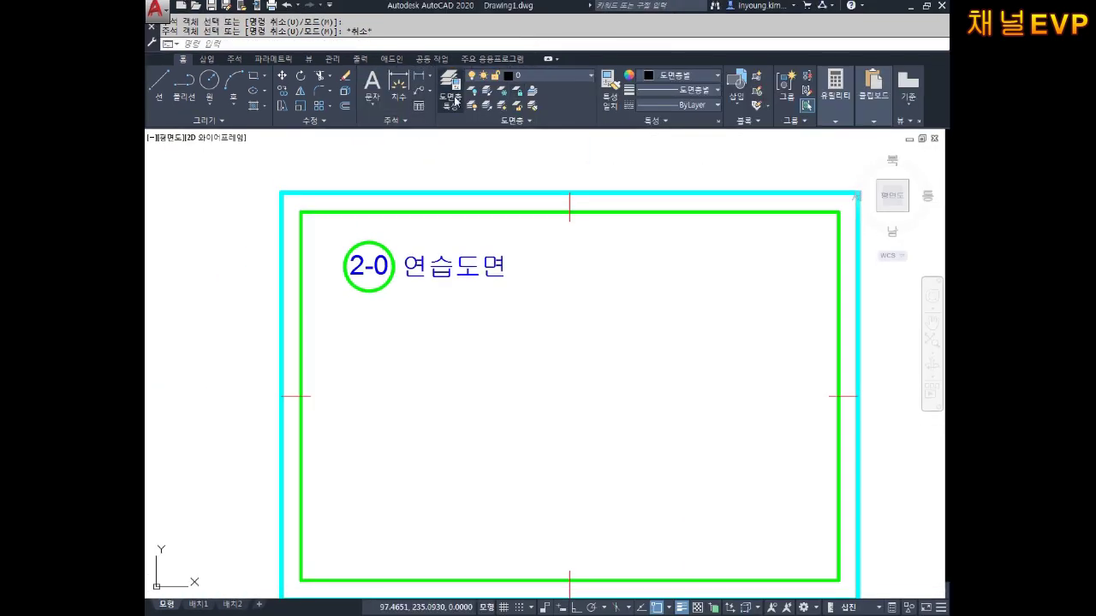
{"action": "left_click", "coordinate": [498, 77]}
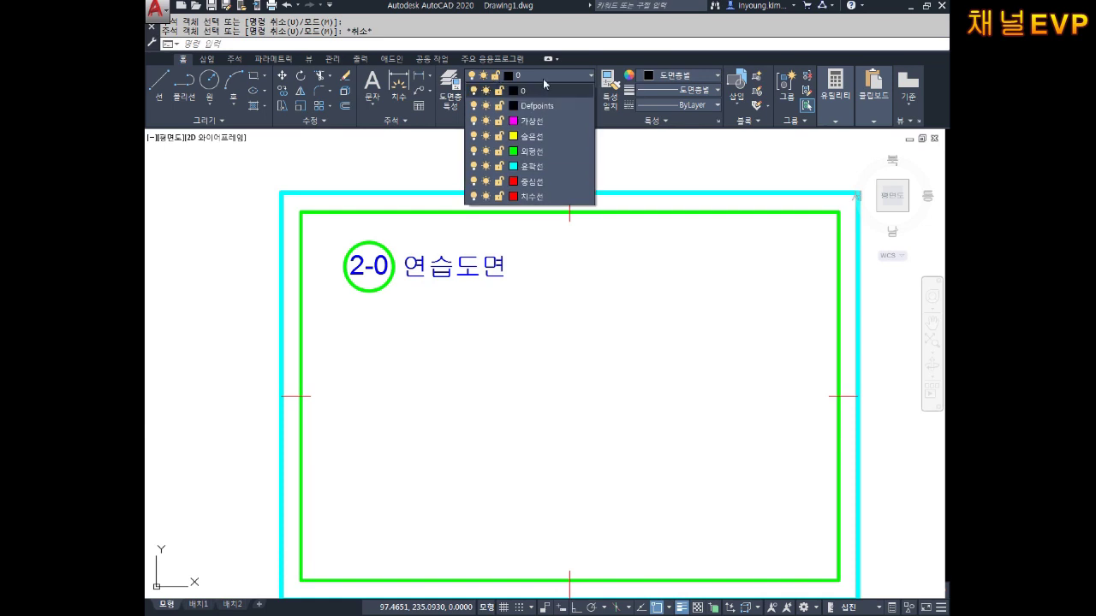
{"action": "left_click", "coordinate": [526, 145]}
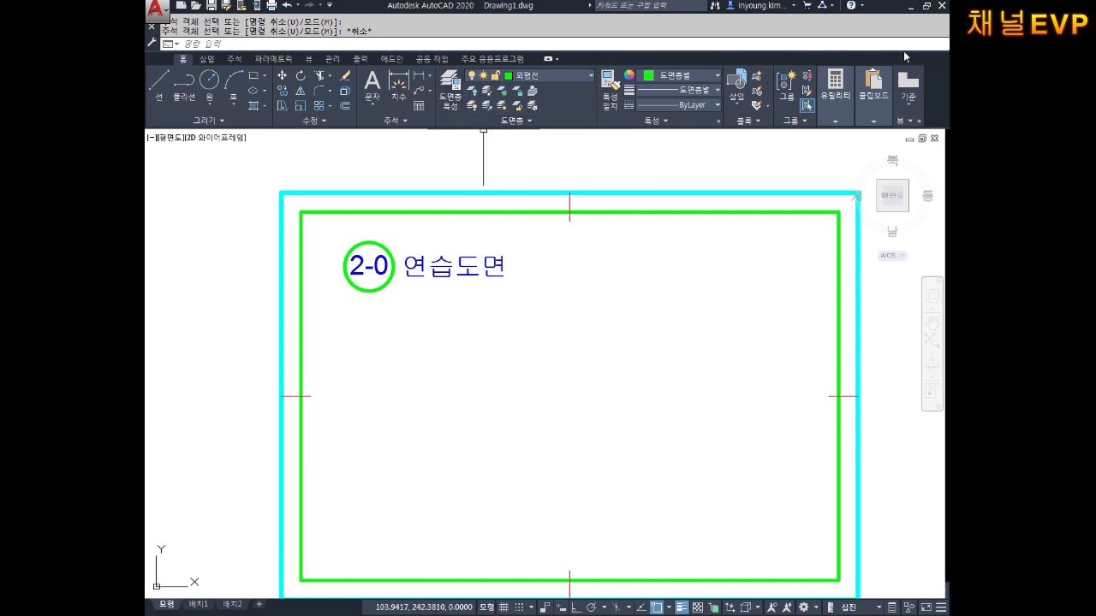
{"action": "key", "text": "Escape"}
{"action": "key", "text": "Escape"}
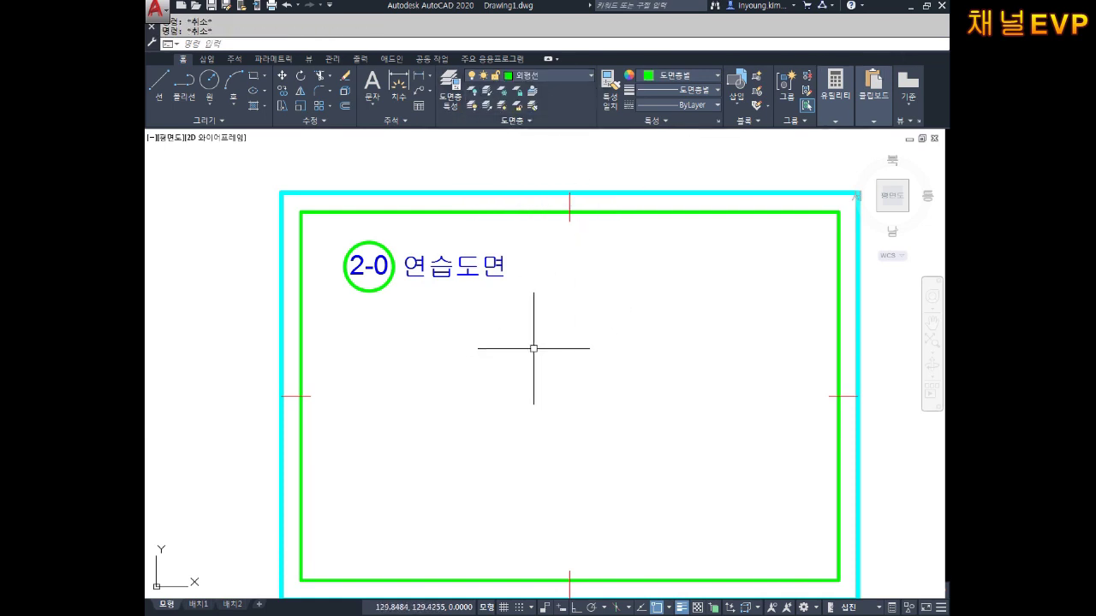
{"action": "type", "text": "l"}
{"action": "key", "text": "Return"}
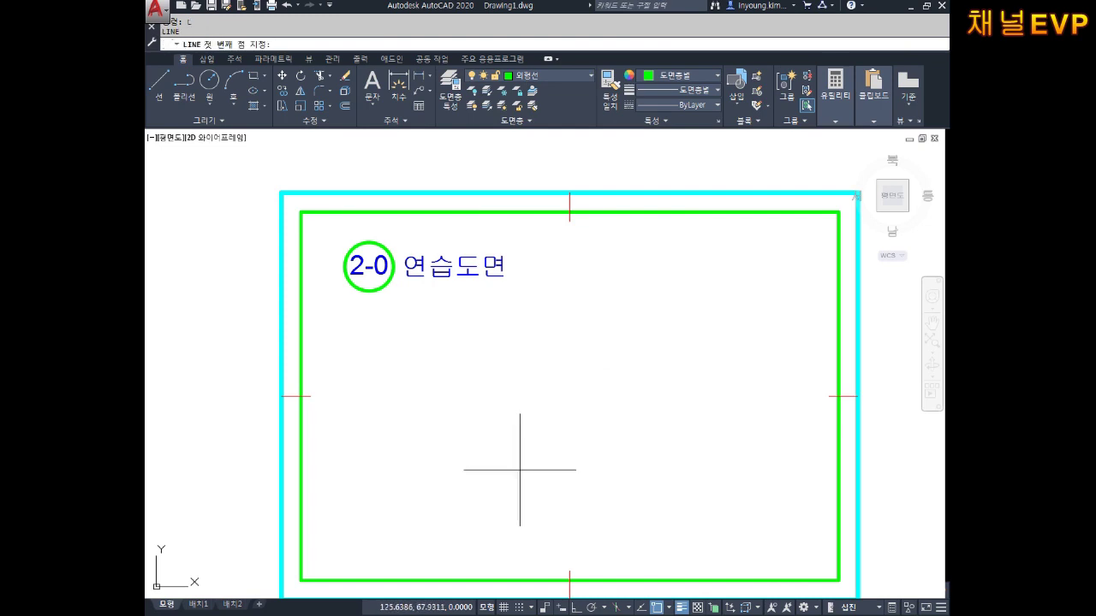
{"action": "left_click", "coordinate": [494, 495]}
{"action": "type", "text": "@80.1"}
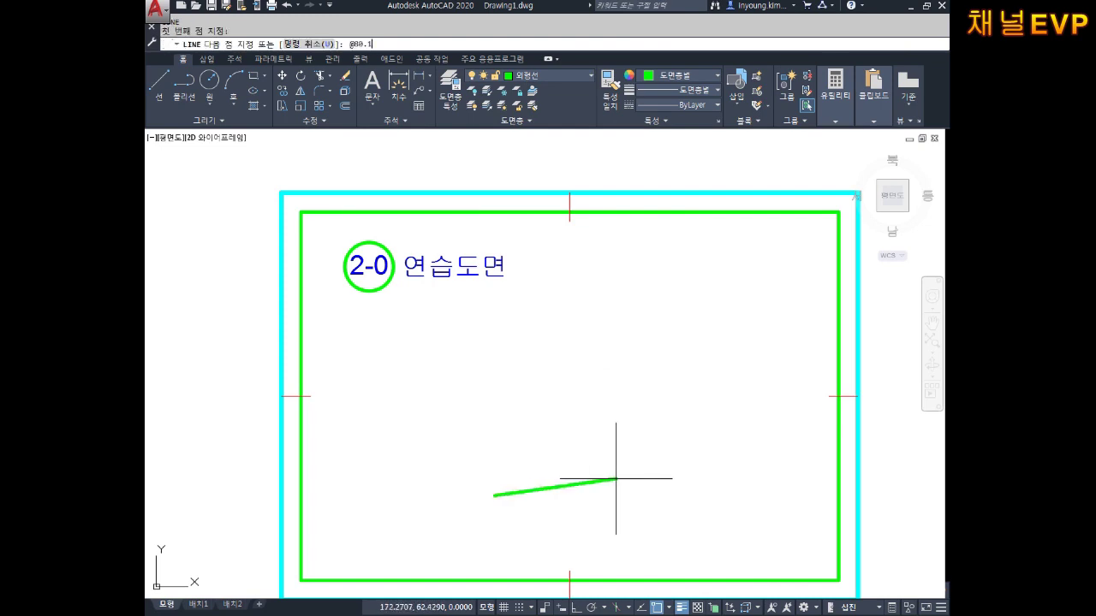
{"action": "type", "text": "<0"}
{"action": "key", "text": "Return"}
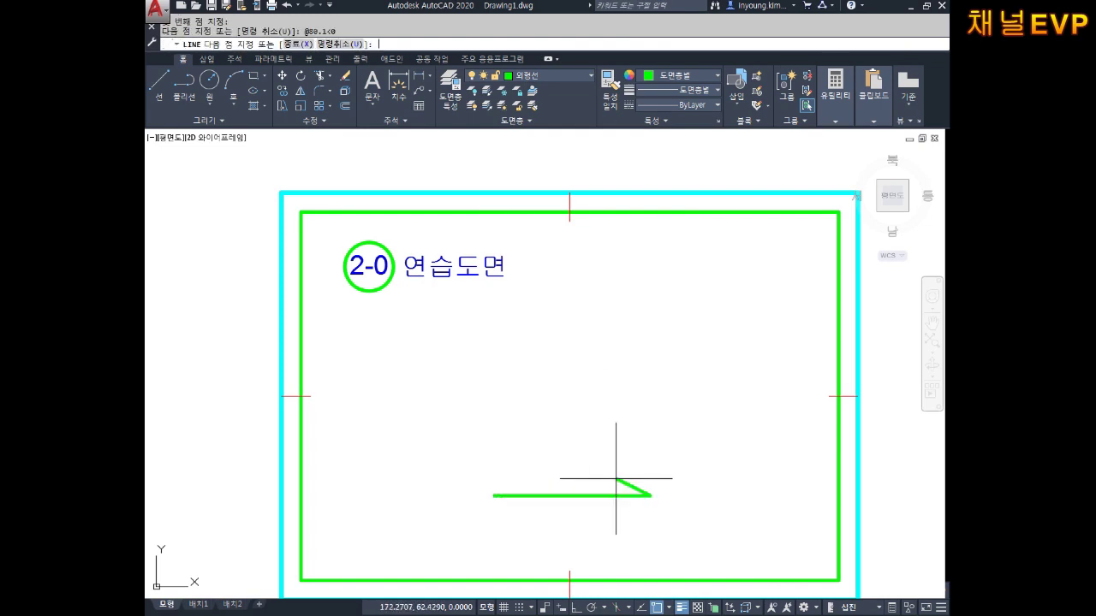
{"action": "left_click", "coordinate": [926, 7]}
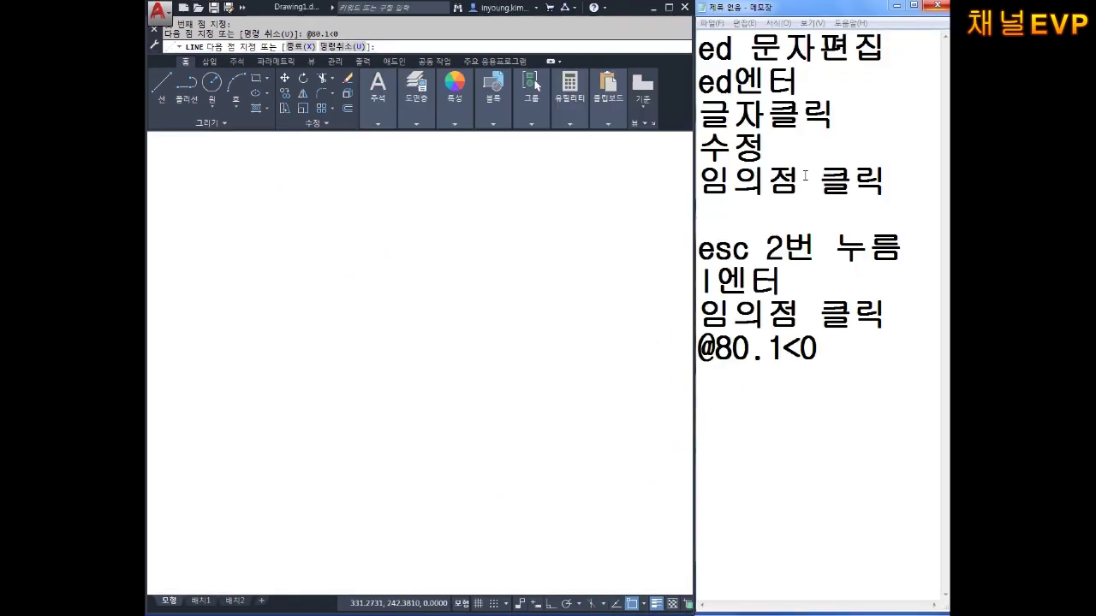
{"action": "key", "text": "Escape"}
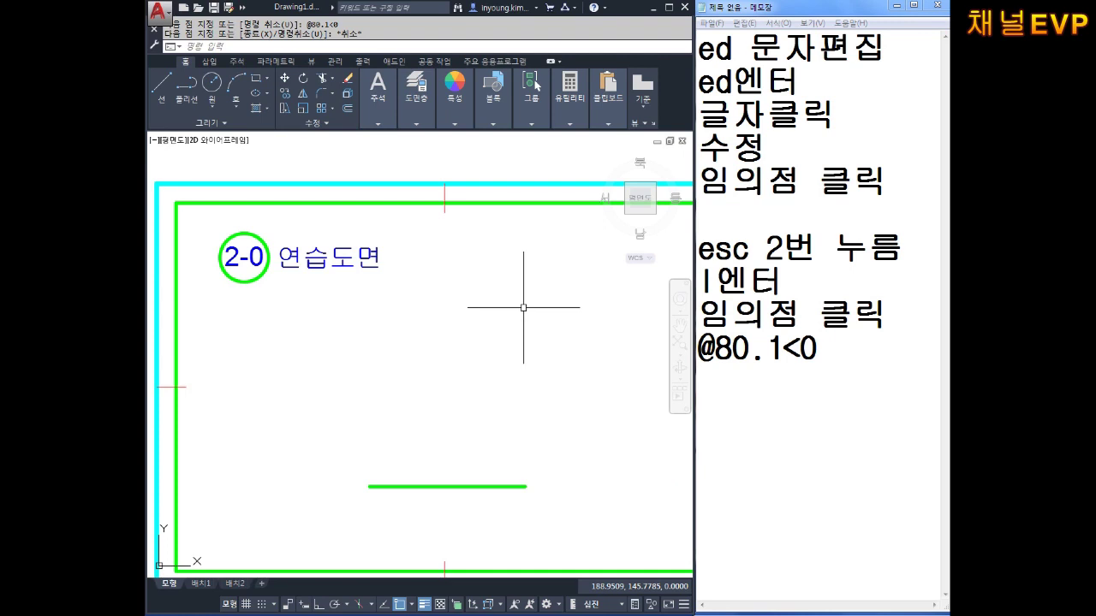
{"action": "left_click", "coordinate": [750, 371]}
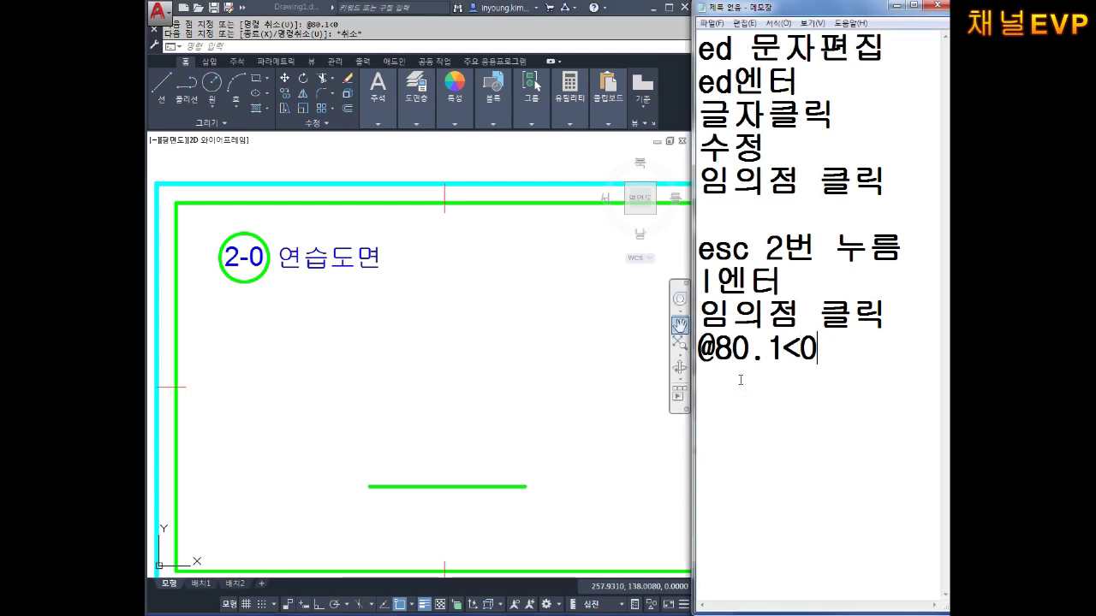
{"action": "type", "text": "@34.2<"}
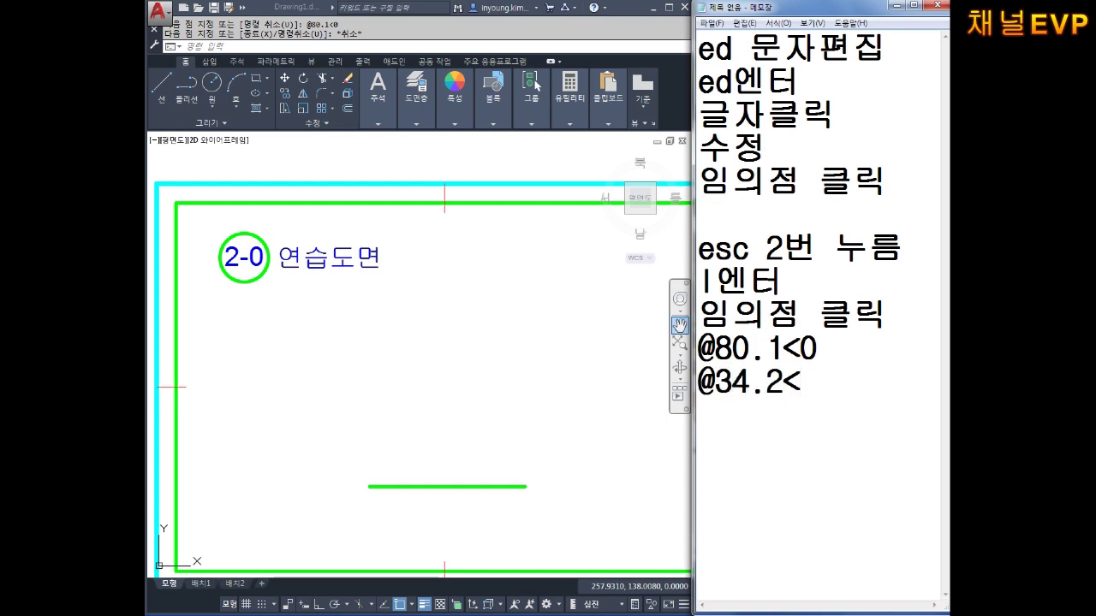
{"action": "type", "text": "45"}
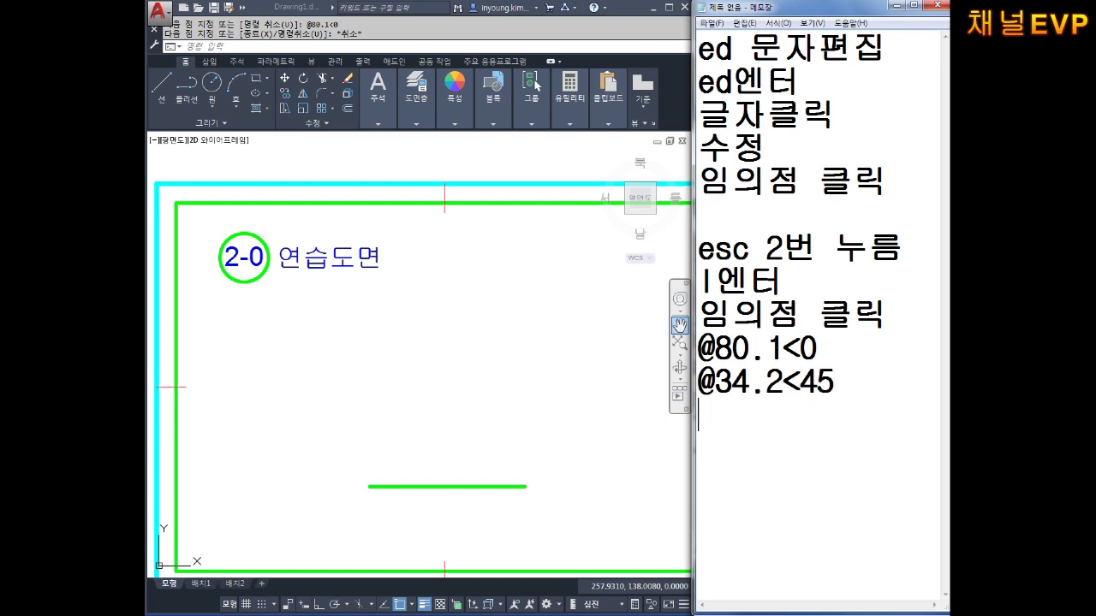
{"action": "left_click", "coordinate": [514, 457]}
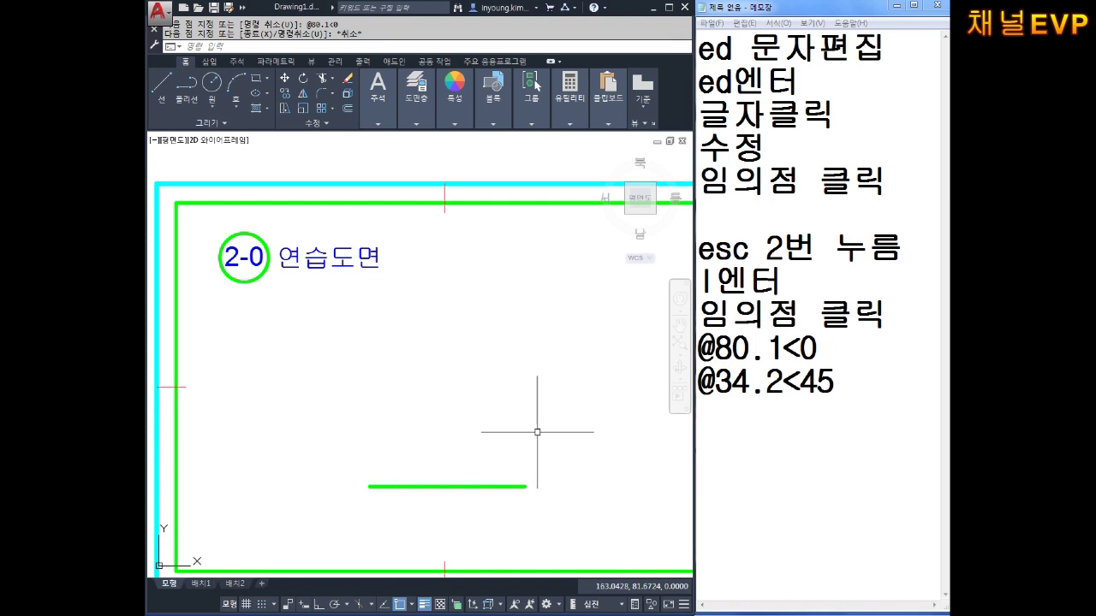
Step: Draw a 34.2-unit line at 45° from the horizontal line's right end
{"action": "key", "text": "Escape"}
{"action": "key", "text": "Escape"}
{"action": "key", "text": "Return"}
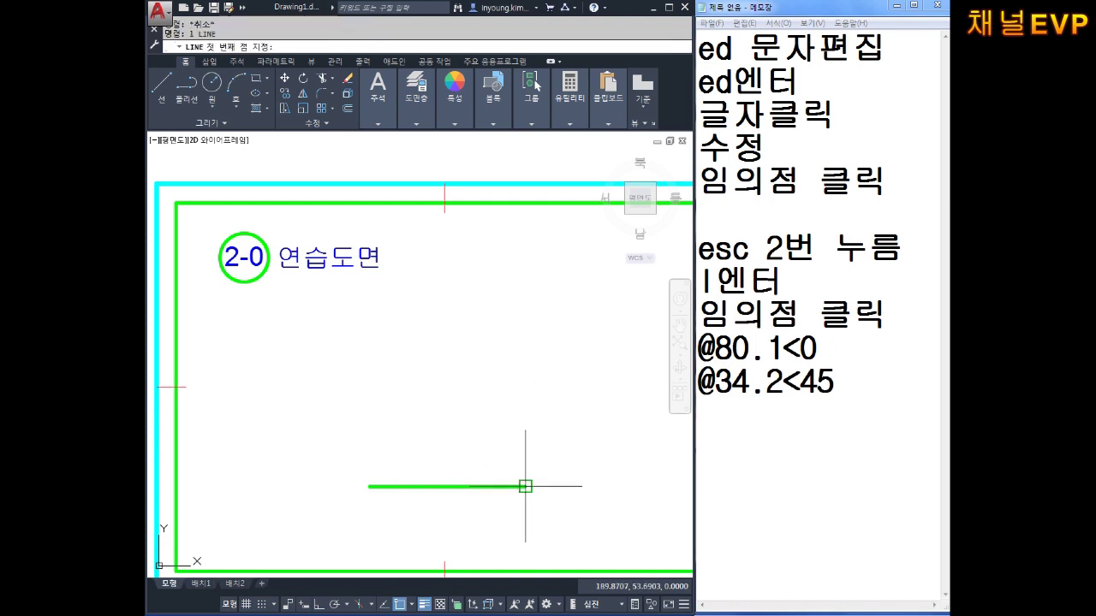
{"action": "left_click", "coordinate": [525, 486]}
{"action": "type", "text": "@34.2<45"}
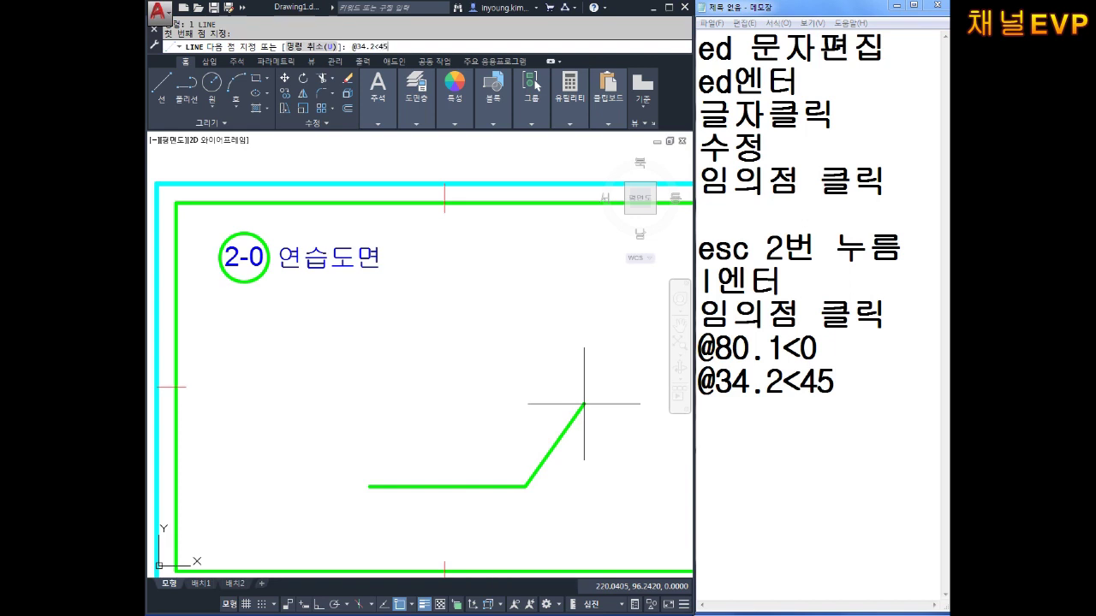
{"action": "key", "text": "Return"}
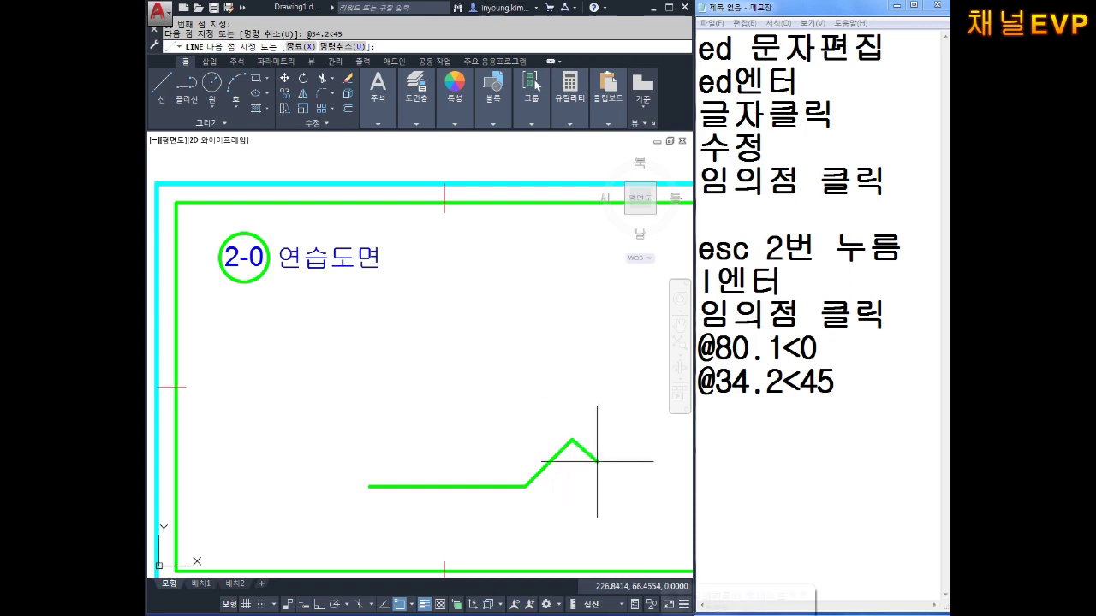
{"action": "scroll", "coordinate": [597, 458], "scroll_direction": "up", "scroll_amount": 2}
{"action": "middle_click_drag", "start_coordinate": [642, 428], "coordinate": [516, 343]}
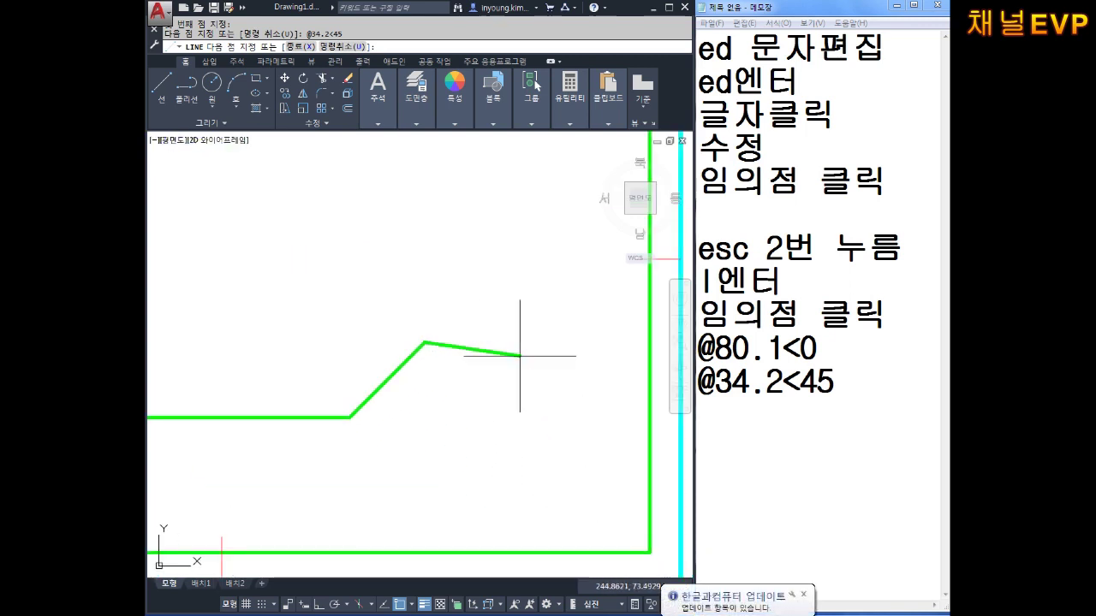
Step: With Ortho on, draw a horizontal and a vertical line from the diagonal's top vertex
{"action": "key", "text": "F8"}
{"action": "left_click", "coordinate": [538, 341]}
{"action": "key", "text": "Return"}
{"action": "key", "text": "Return"}
{"action": "left_click", "coordinate": [449, 326]}
{"action": "left_click", "coordinate": [448, 469]}
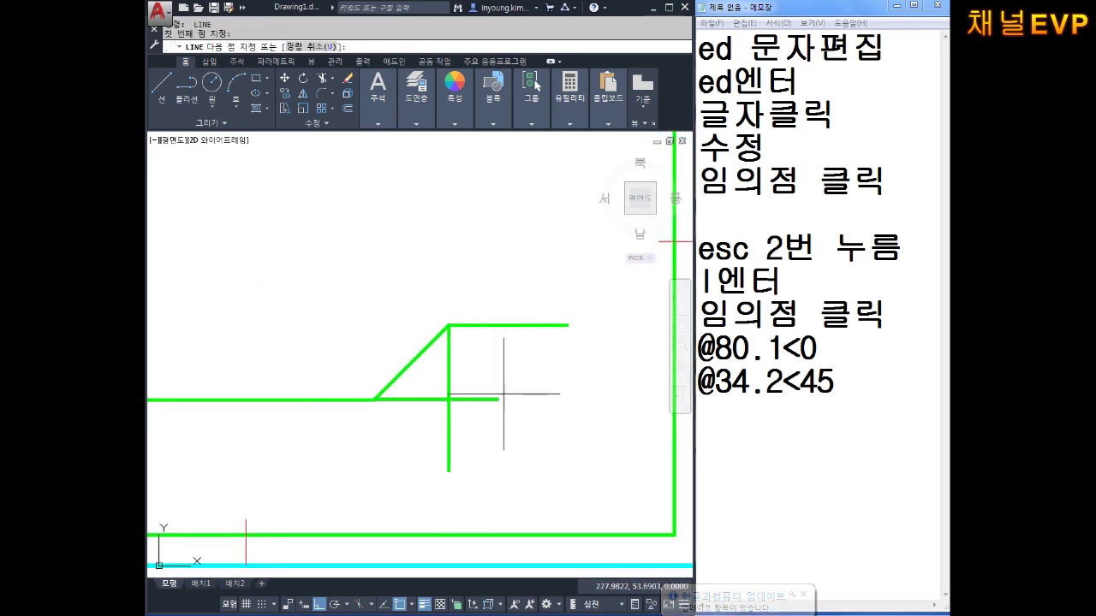
{"action": "key", "text": "Escape"}
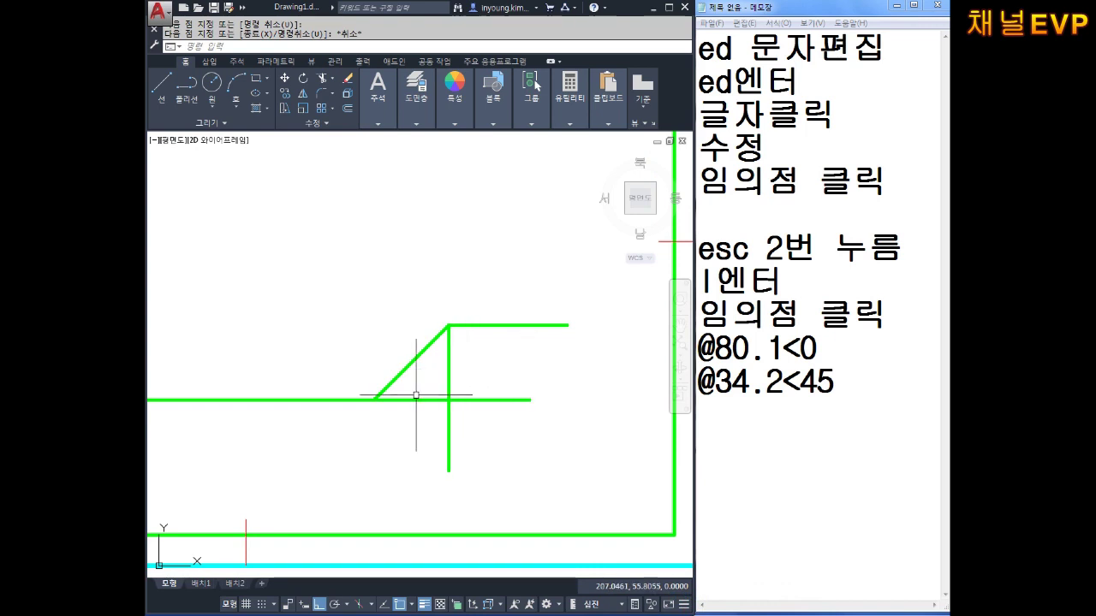
{"action": "scroll", "coordinate": [434, 348], "scroll_direction": "up", "scroll_amount": 4}
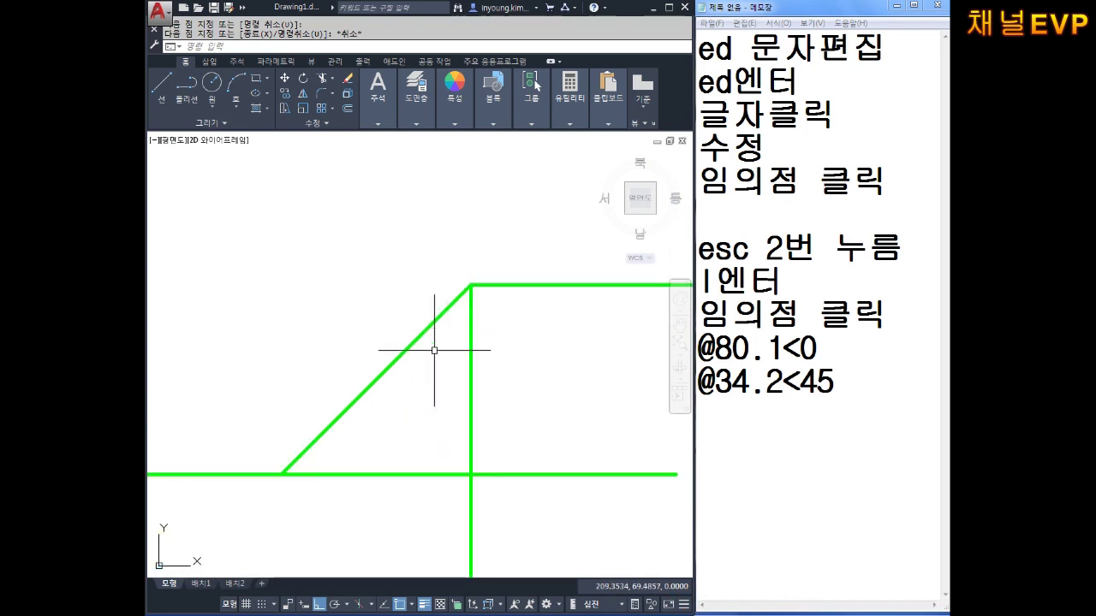
{"action": "key", "text": "Escape"}
{"action": "key", "text": "Escape"}
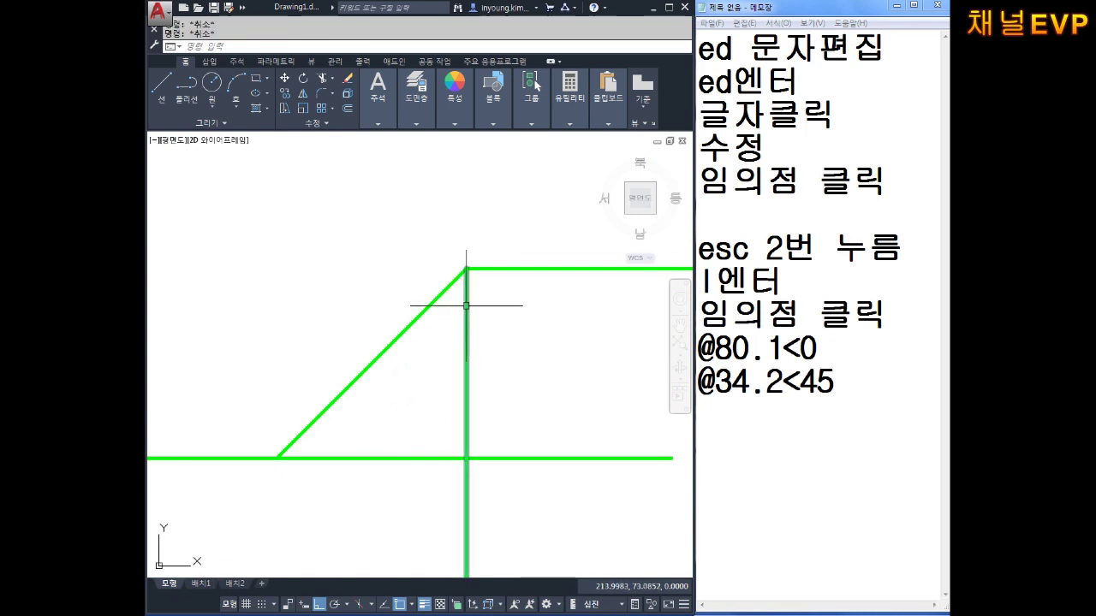
{"action": "type", "text": "ad"}
{"action": "key", "text": "Escape"}
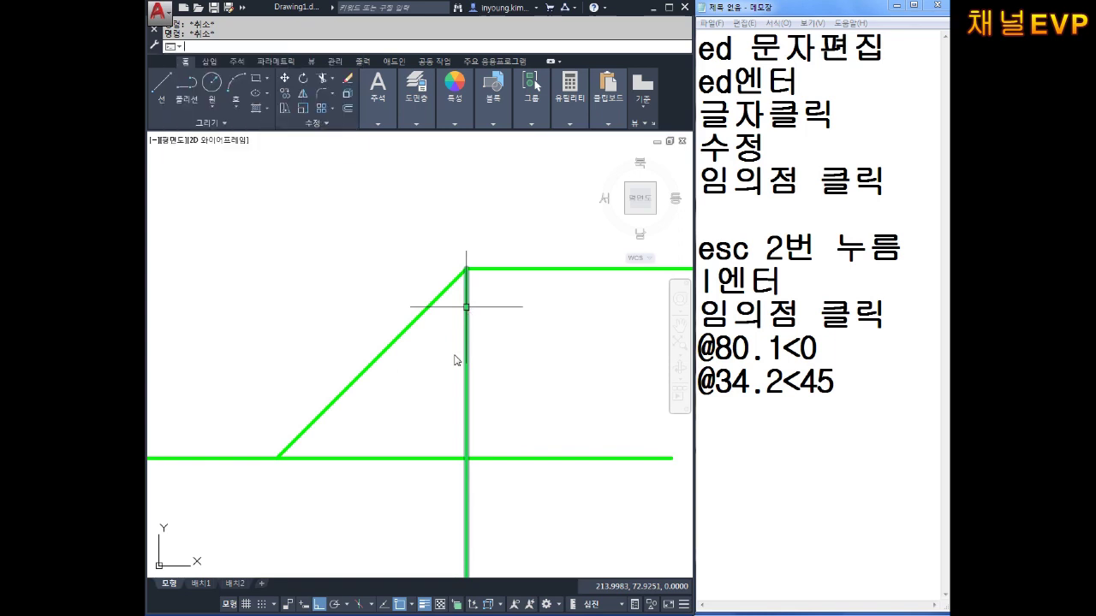
Step: Add angular dimensions: 45° at the base, 45° at the top corner, and 90°
{"action": "type", "text": "n"}
{"action": "key", "text": "Return"}
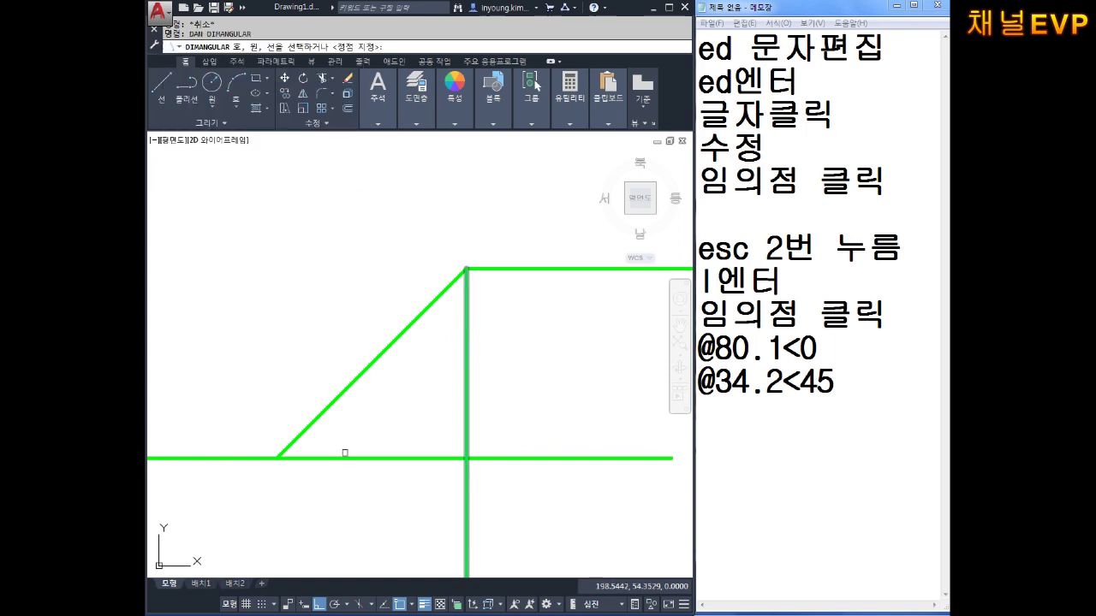
{"action": "left_click", "coordinate": [286, 449]}
{"action": "left_click", "coordinate": [352, 459]}
{"action": "left_click", "coordinate": [368, 411]}
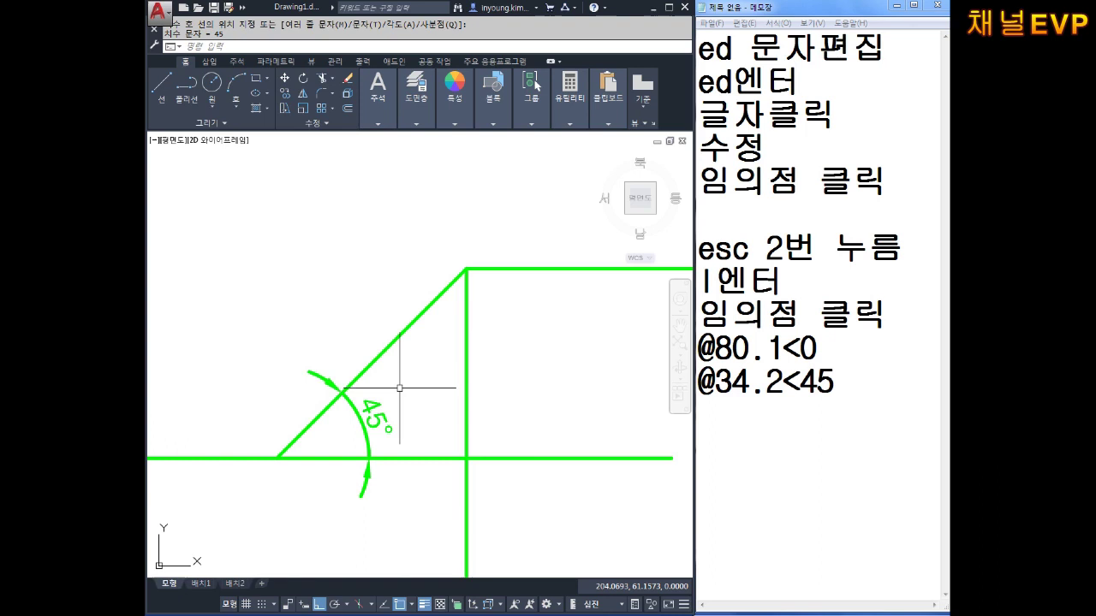
{"action": "key", "text": "Return"}
{"action": "left_click", "coordinate": [443, 290]}
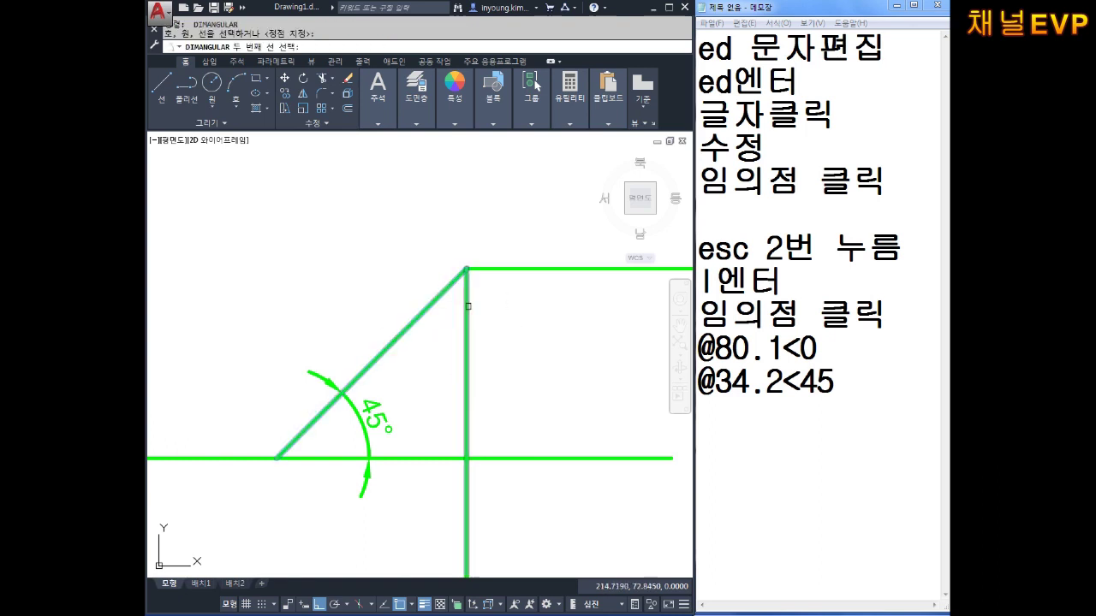
{"action": "left_click", "coordinate": [466, 334]}
{"action": "left_click", "coordinate": [447, 343]}
{"action": "left_click", "coordinate": [520, 268]}
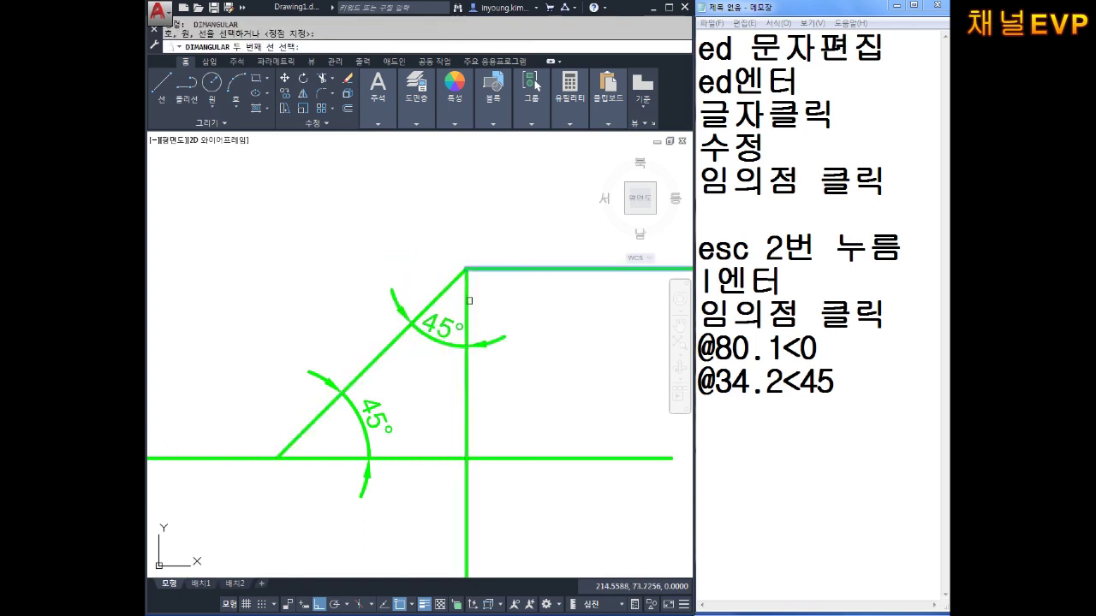
{"action": "left_click", "coordinate": [467, 292]}
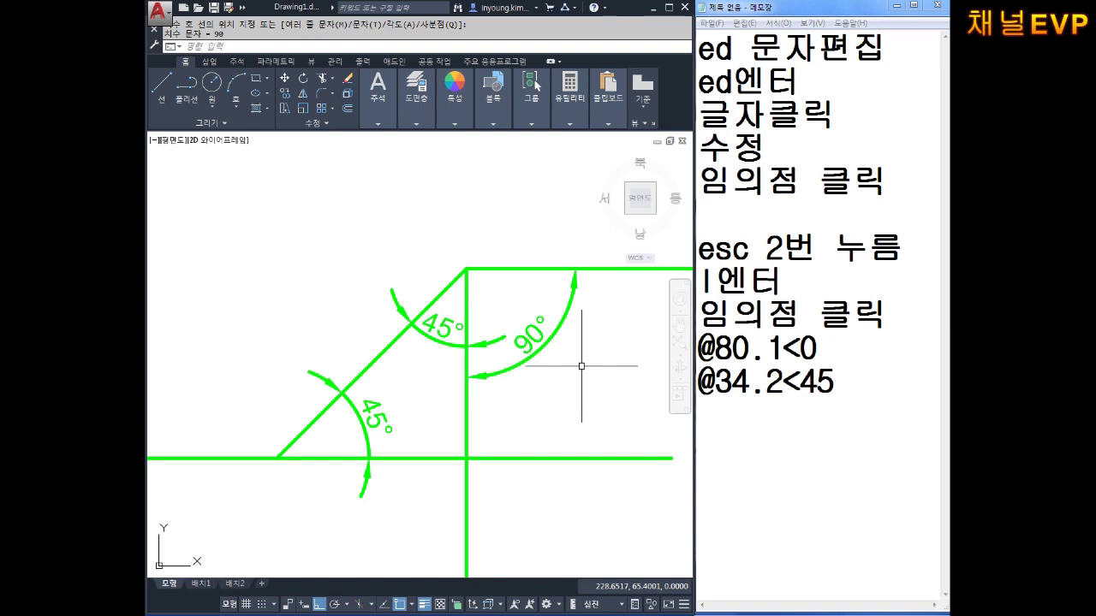
{"action": "key", "text": "Escape"}
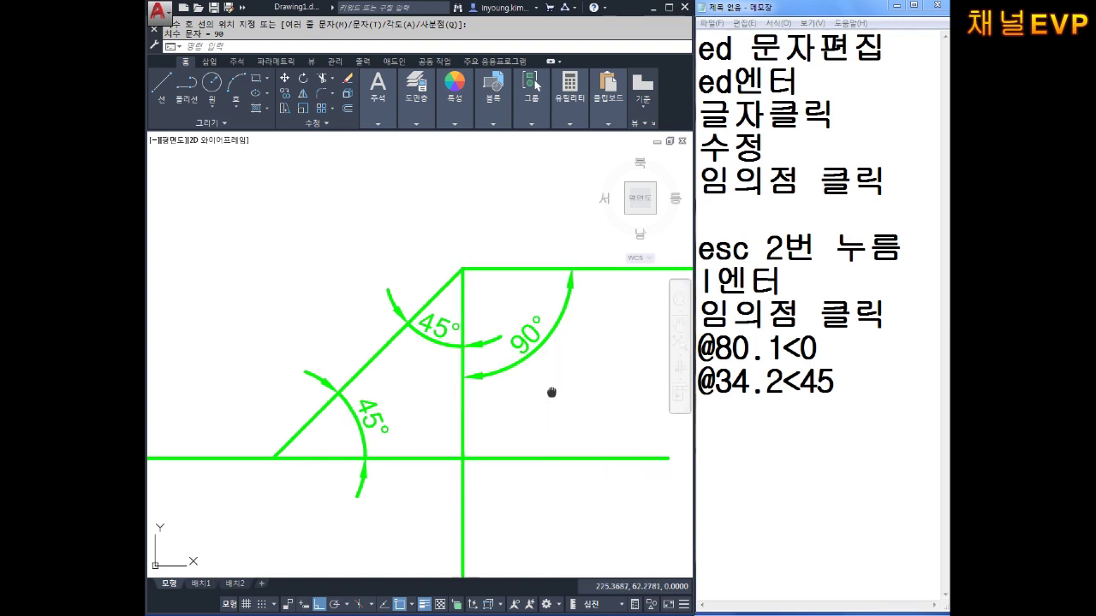
Step: Select the upper dimensions and the construction lines
{"action": "middle_click_drag", "start_coordinate": [553, 391], "coordinate": [493, 395]}
{"action": "left_click", "coordinate": [513, 238]}
{"action": "left_click", "coordinate": [471, 354]}
{"action": "left_click", "coordinate": [416, 318]}
{"action": "left_click", "coordinate": [391, 391]}
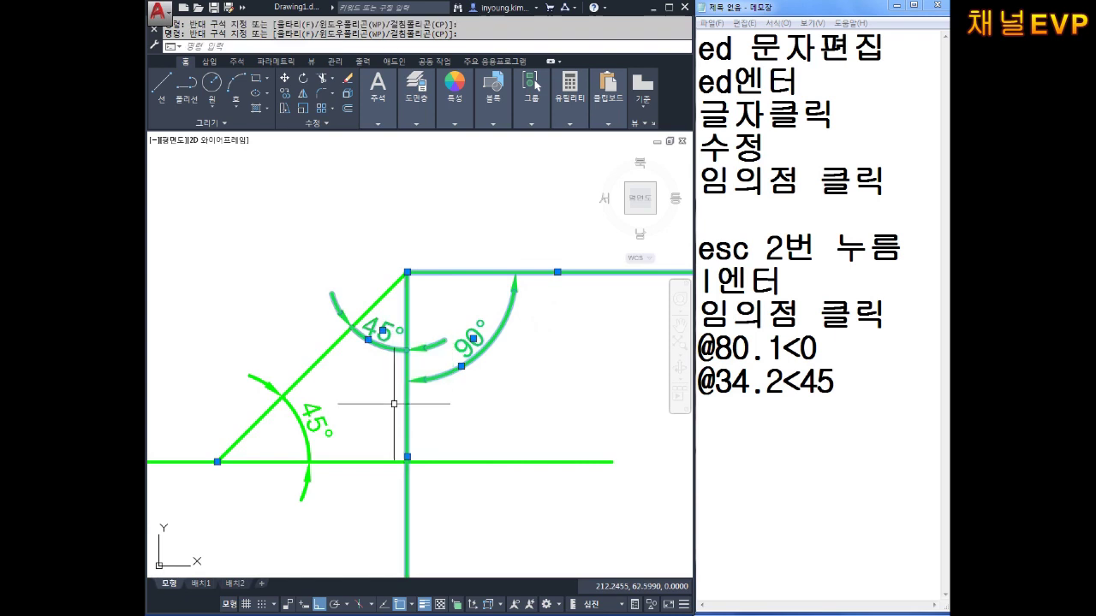
Step: Add the lower 45° dimension to the selection and move everything onto the 가상선 layer
{"action": "left_click", "coordinate": [455, 418]}
{"action": "left_click", "coordinate": [372, 452]}
{"action": "mouse_move", "coordinate": [455, 94]}
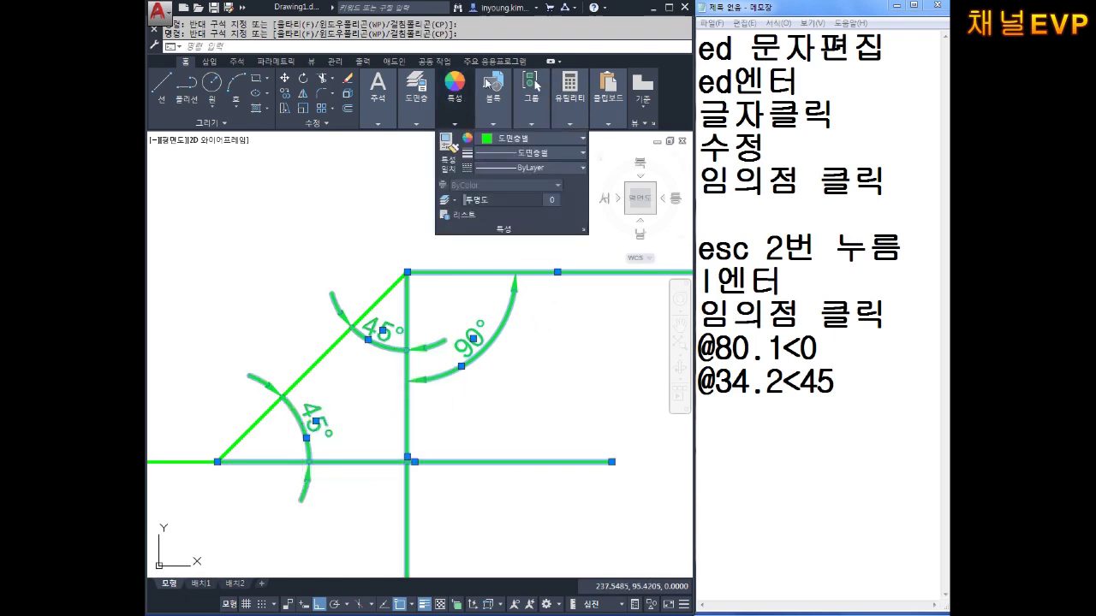
{"action": "left_click", "coordinate": [669, 6]}
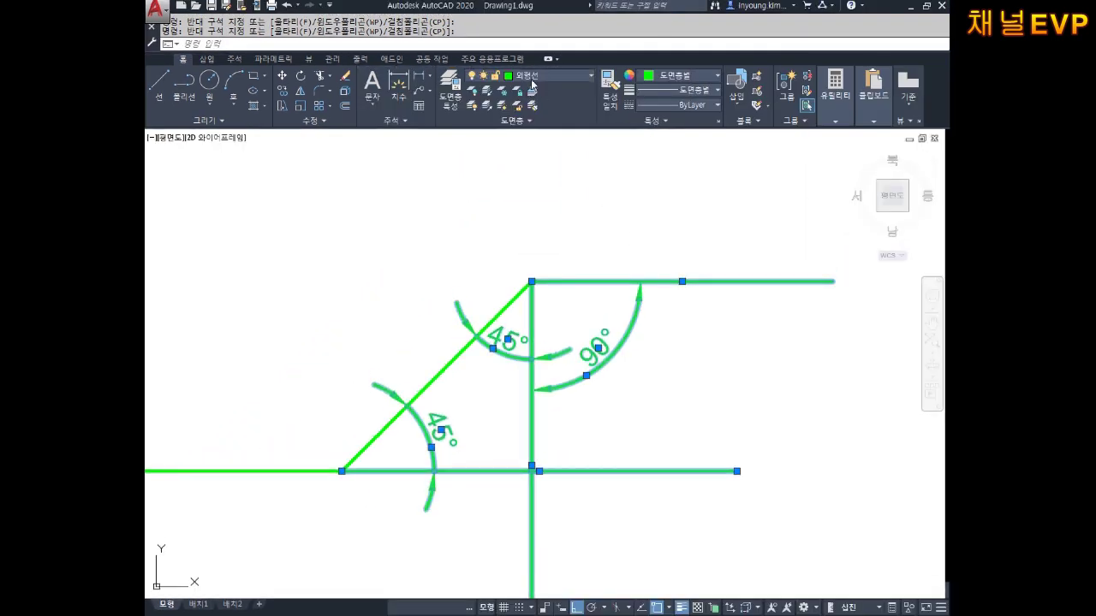
{"action": "left_click", "coordinate": [531, 75]}
{"action": "left_click", "coordinate": [531, 120]}
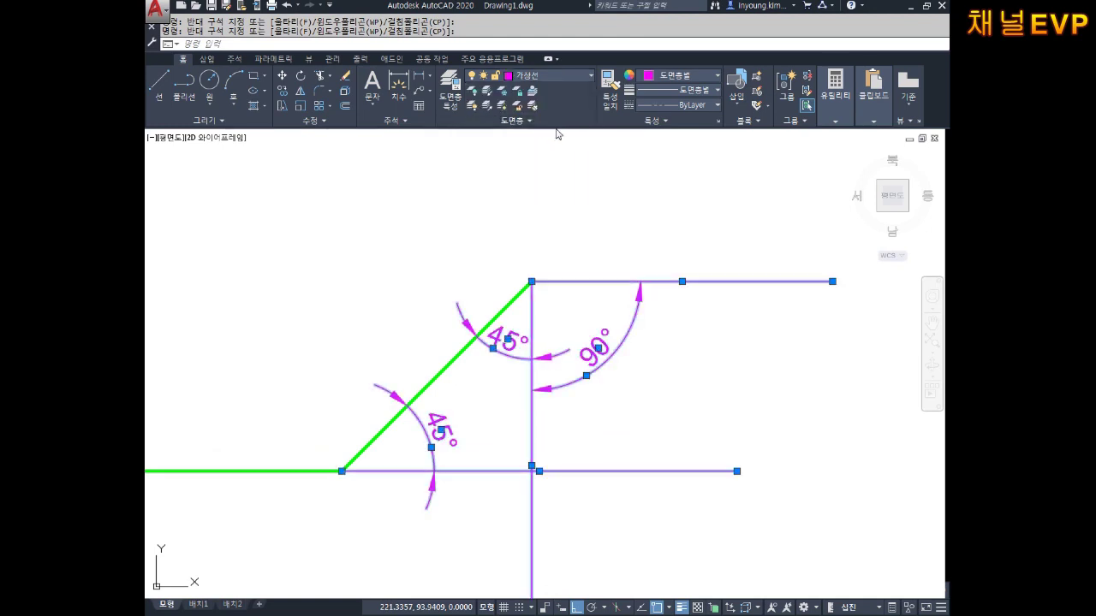
{"action": "key", "text": "Escape"}
{"action": "key", "text": "Escape"}
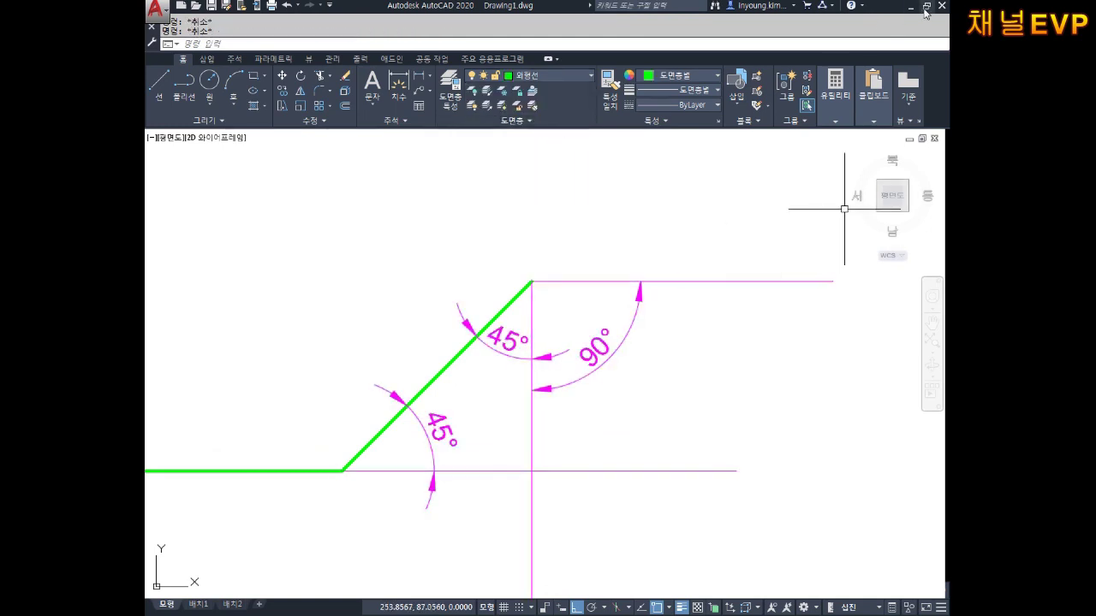
{"action": "left_click", "coordinate": [925, 5]}
{"action": "type", "text": "@"}
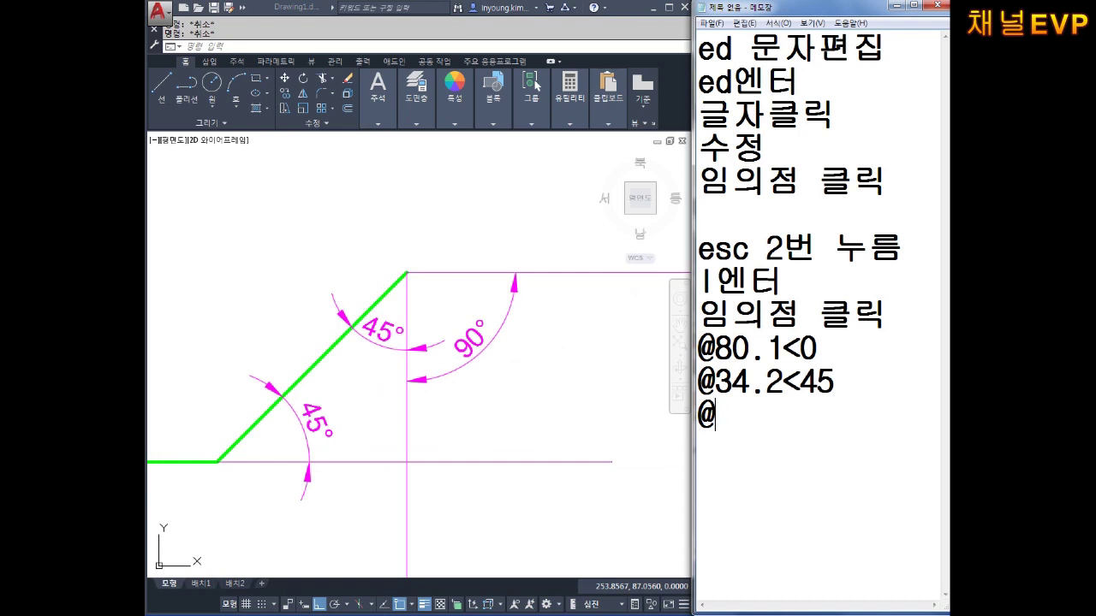
{"action": "type", "text": "30.6<"}
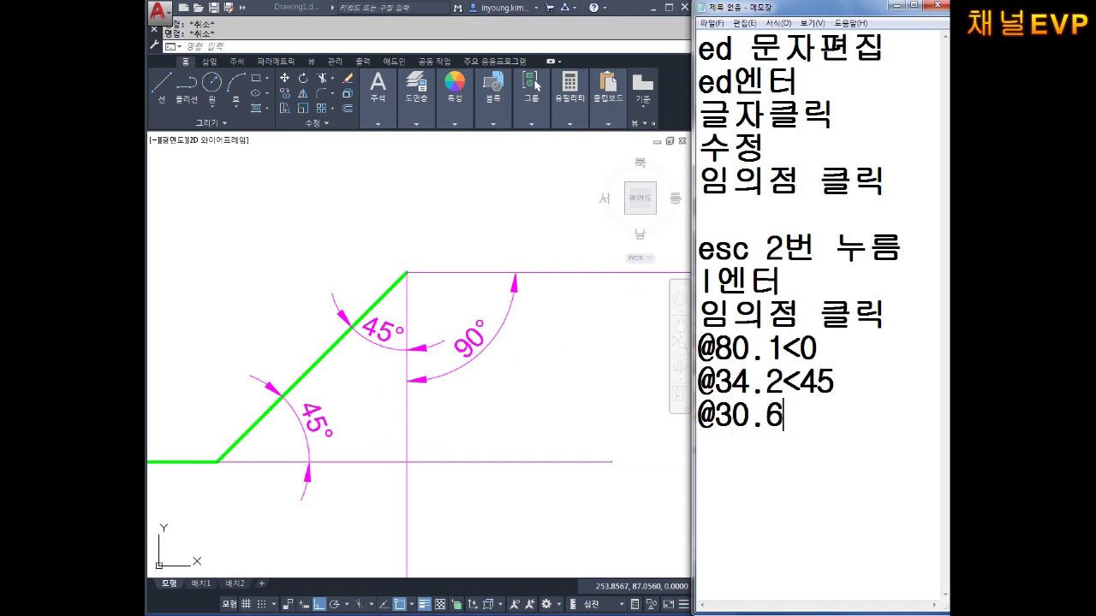
{"action": "type", "text": "15"}
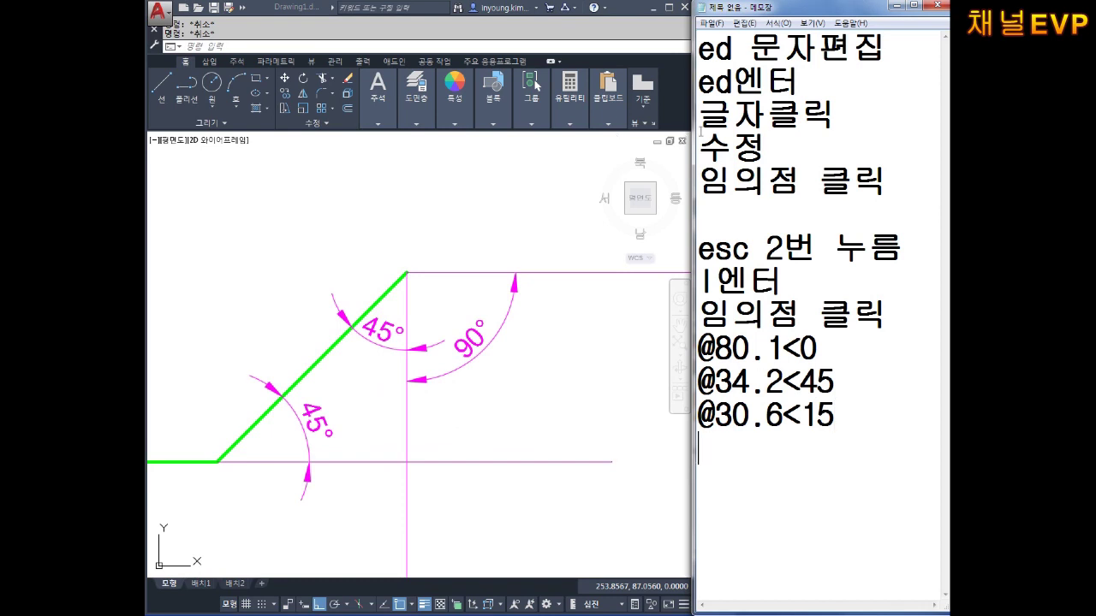
{"action": "left_click", "coordinate": [659, 15]}
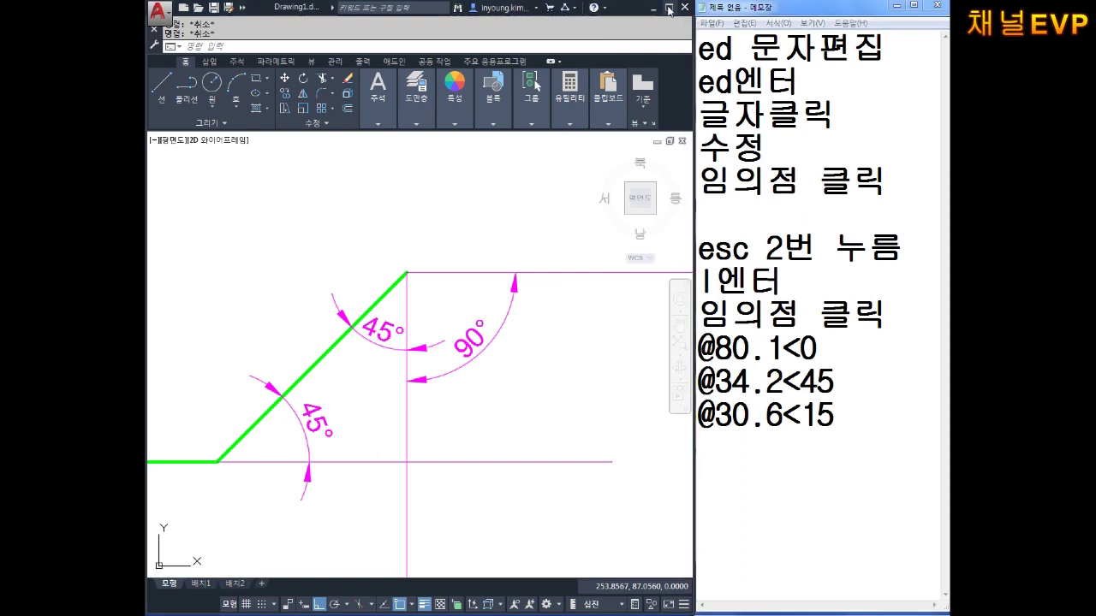
{"action": "left_click", "coordinate": [670, 7]}
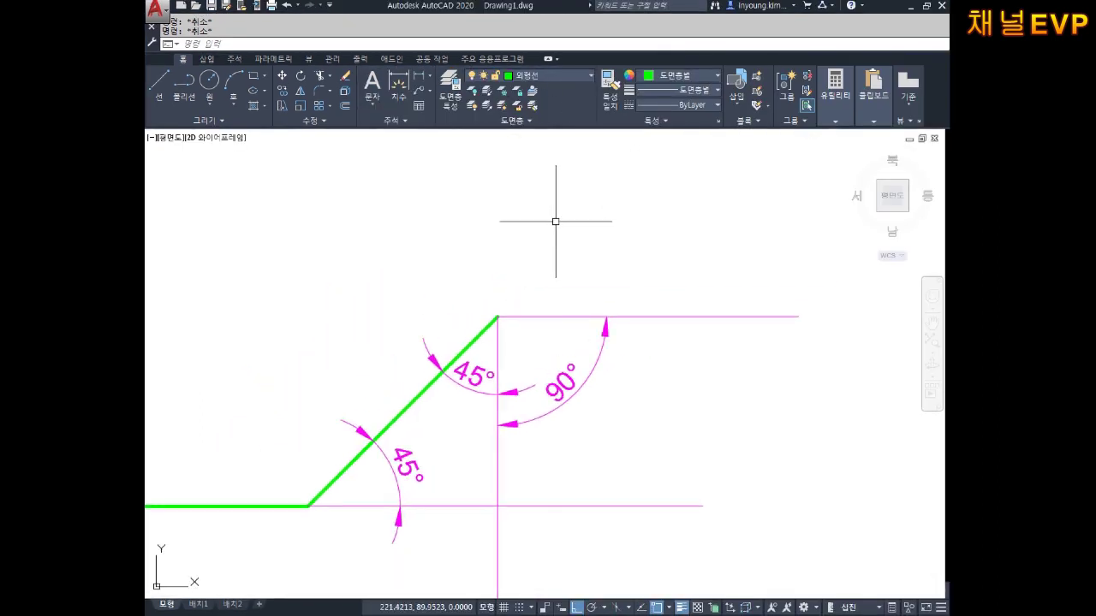
Step: Draw a 30.6-unit green line at 15° from the top corner with ortho off
{"action": "type", "text": "l"}
{"action": "key", "text": "Return"}
{"action": "left_click", "coordinate": [497, 317]}
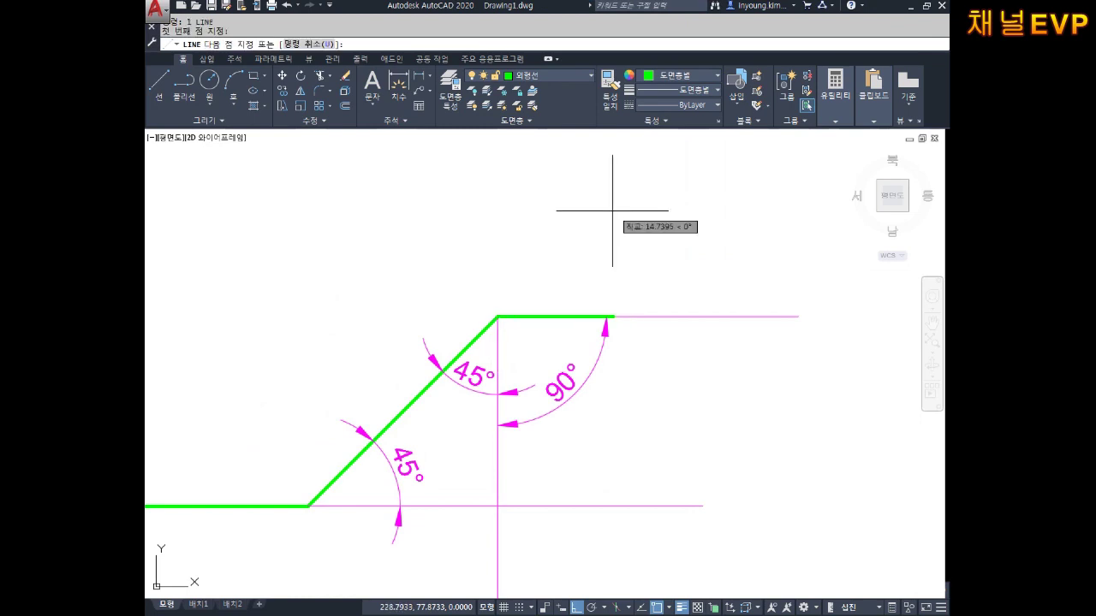
{"action": "key", "text": "F8"}
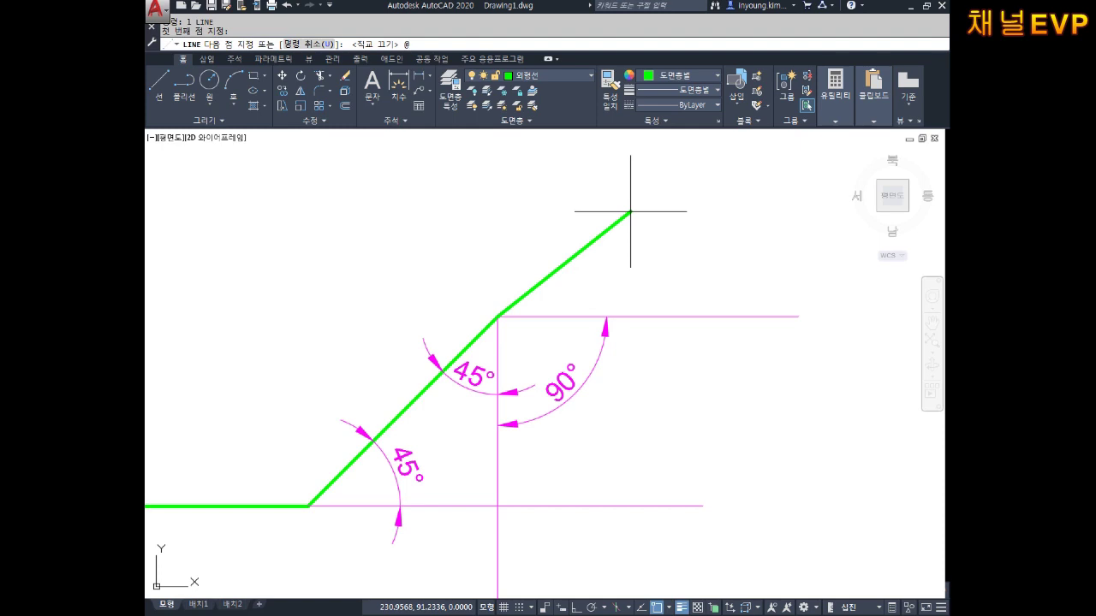
{"action": "type", "text": "30.6<15"}
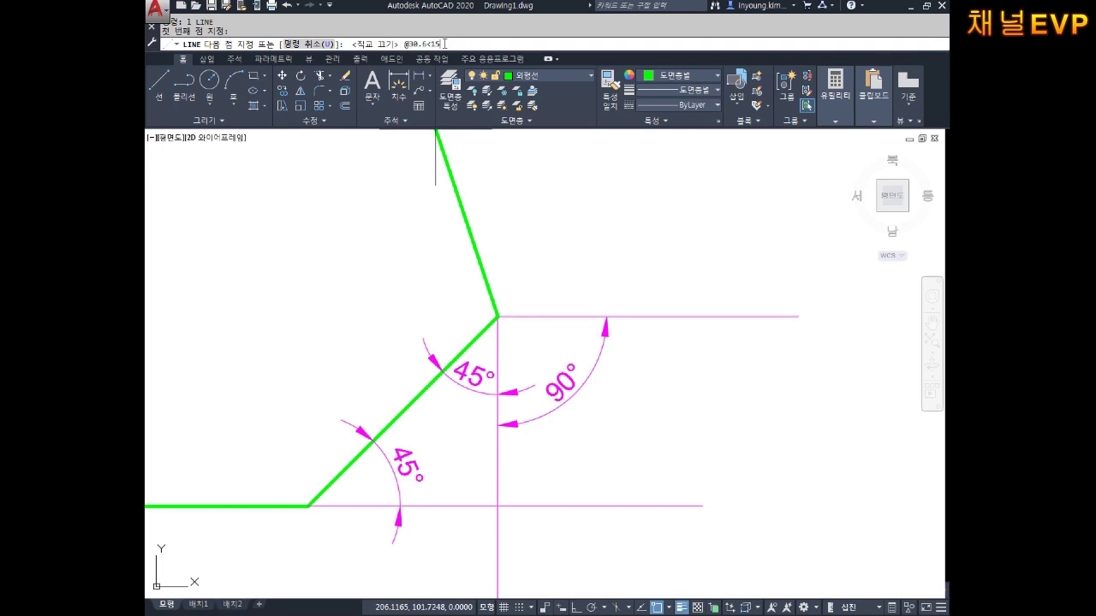
{"action": "key", "text": "Return"}
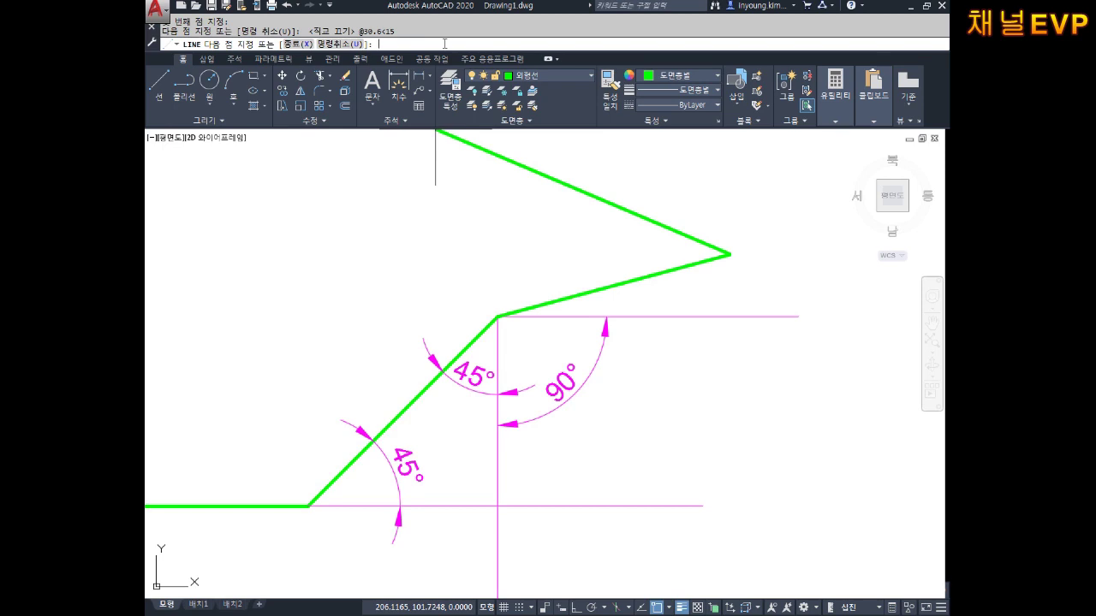
{"action": "key", "text": "Escape"}
{"action": "key", "text": "Escape"}
{"action": "key", "text": "Escape"}
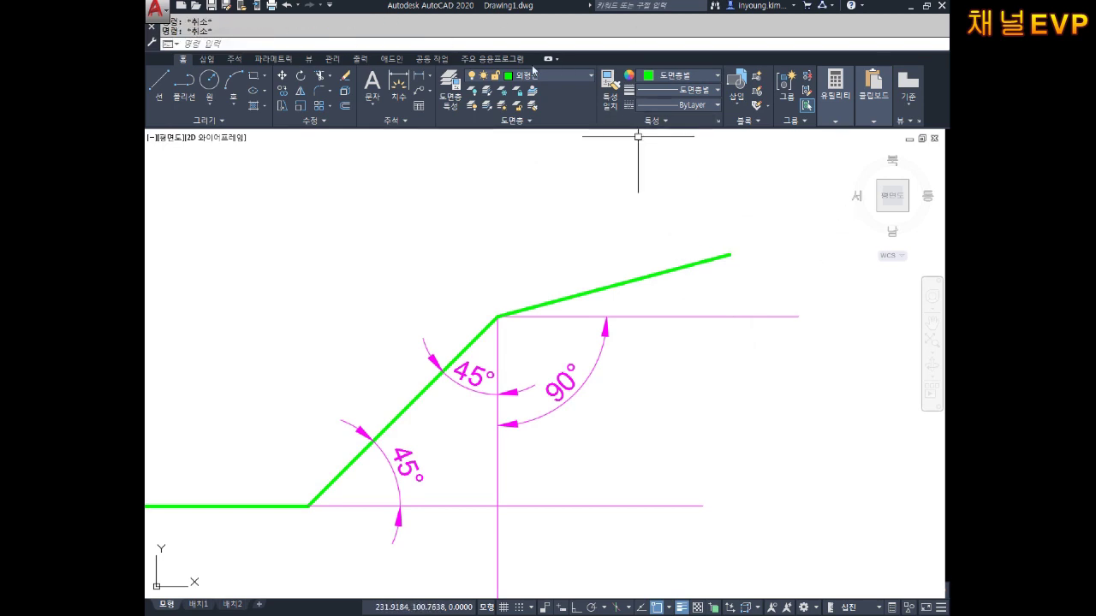
{"action": "left_click", "coordinate": [528, 75]}
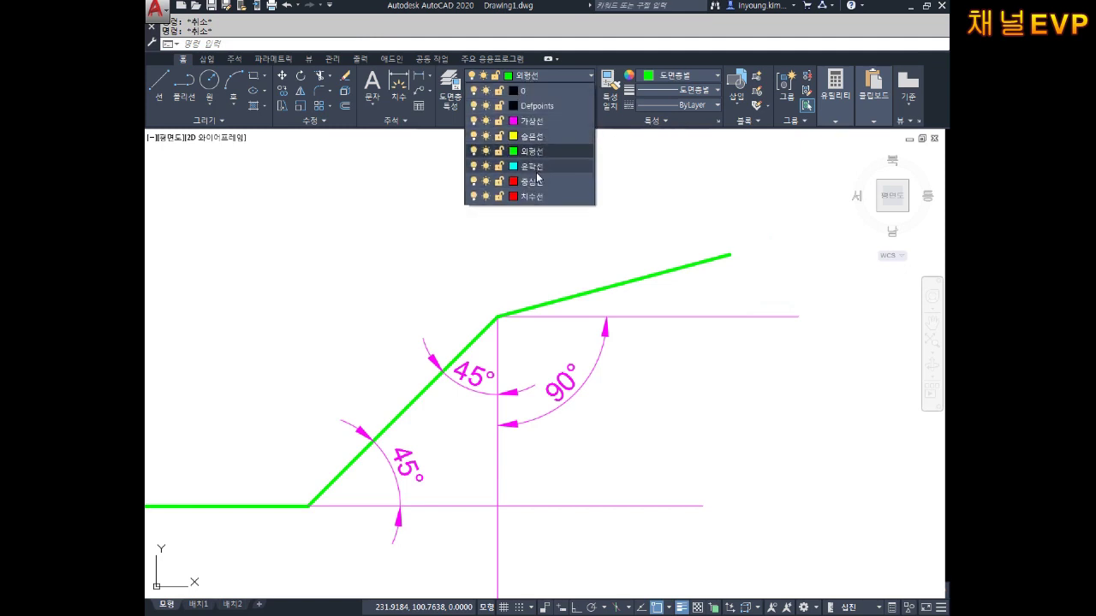
Step: Make layer 가상선 current and draw a magenta vertical construction line at the segment's end
{"action": "left_click", "coordinate": [531, 121]}
{"action": "type", "text": "l"}
{"action": "key", "text": "Return"}
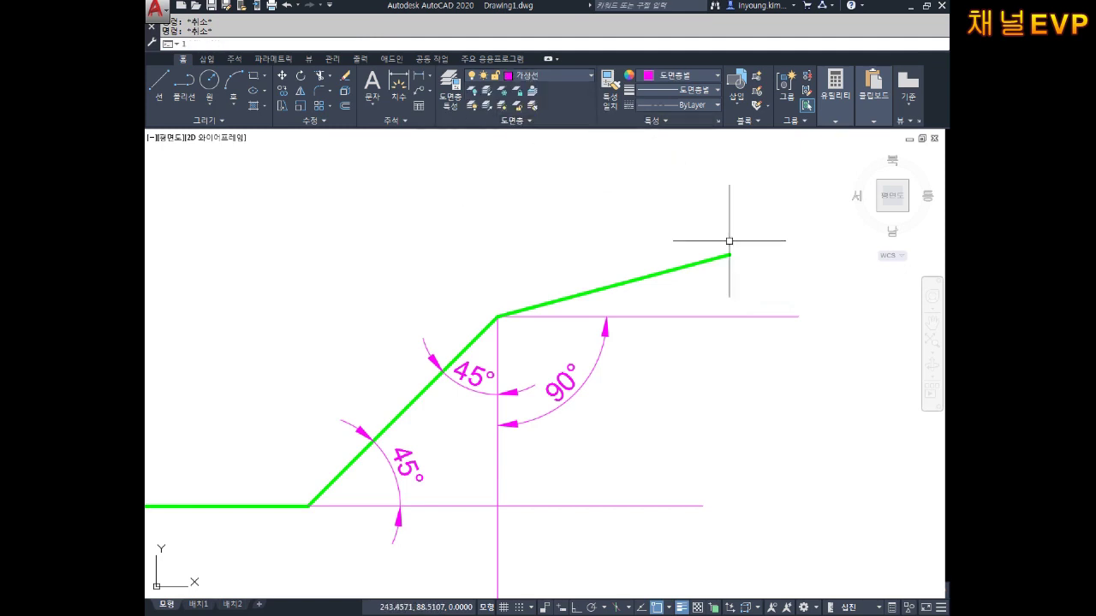
{"action": "left_click", "coordinate": [727, 256]}
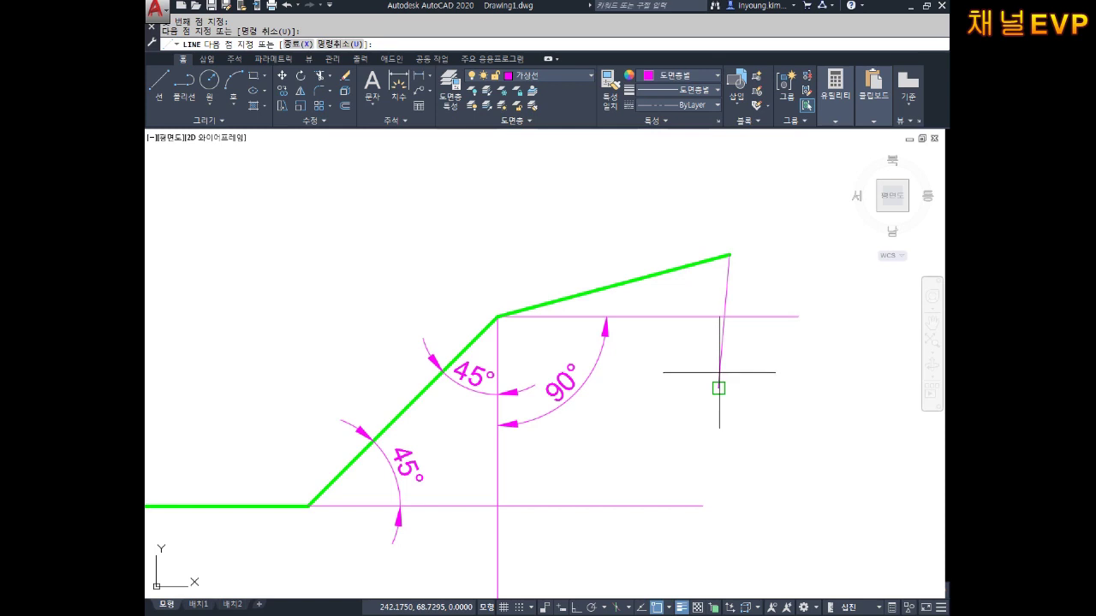
{"action": "type", "text": "u"}
{"action": "key", "text": "Return"}
{"action": "key", "text": "F8"}
{"action": "key", "text": "F8"}
{"action": "left_click", "coordinate": [717, 388]}
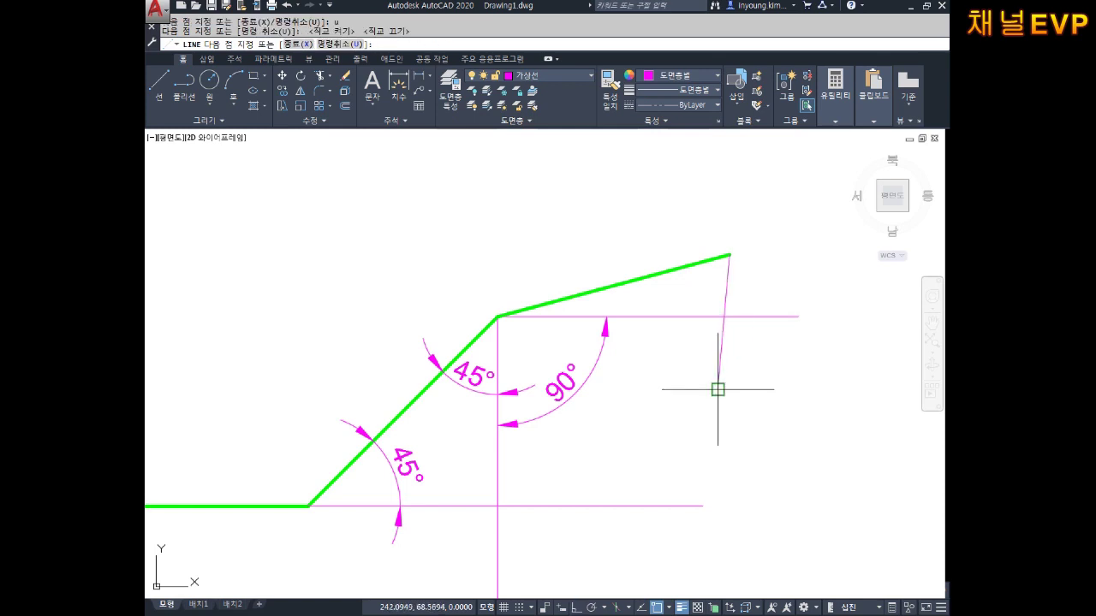
{"action": "type", "text": "u"}
{"action": "key", "text": "Return"}
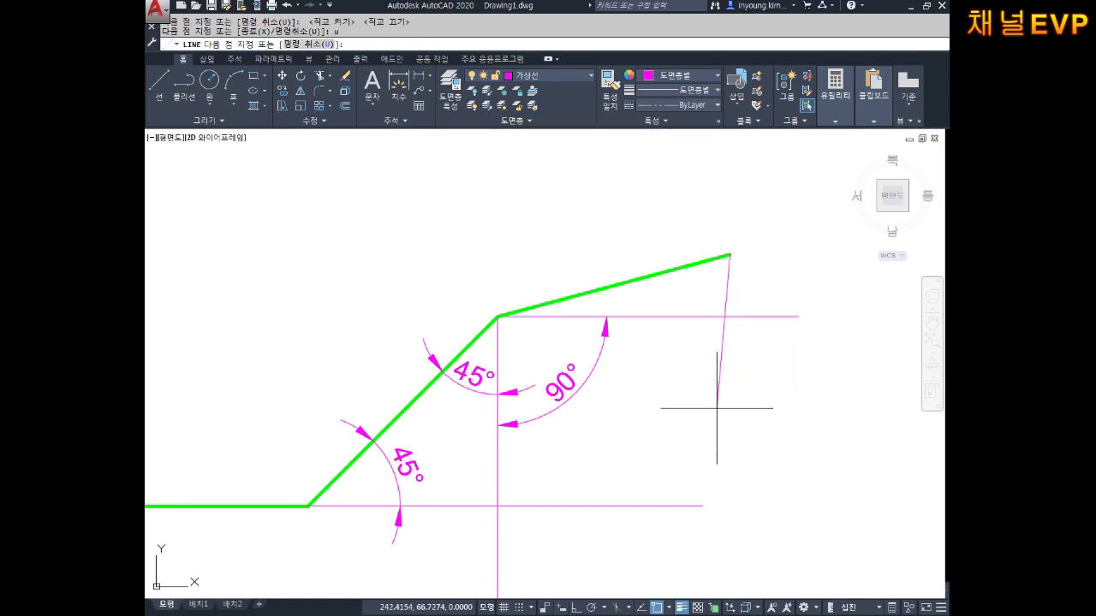
{"action": "left_click", "coordinate": [730, 406]}
{"action": "key", "text": "Return"}
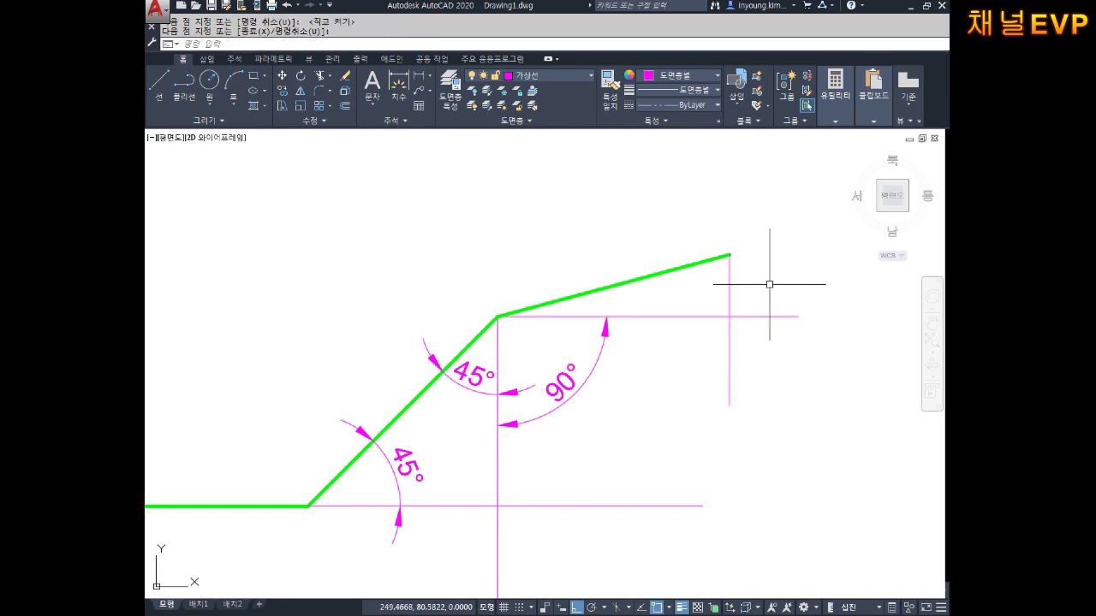
{"action": "key", "text": "Return"}
Step: Pan the view and check the magenta horizontal construction lines by selecting them
{"action": "middle_click_drag", "start_coordinate": [771, 277], "coordinate": [776, 302]}
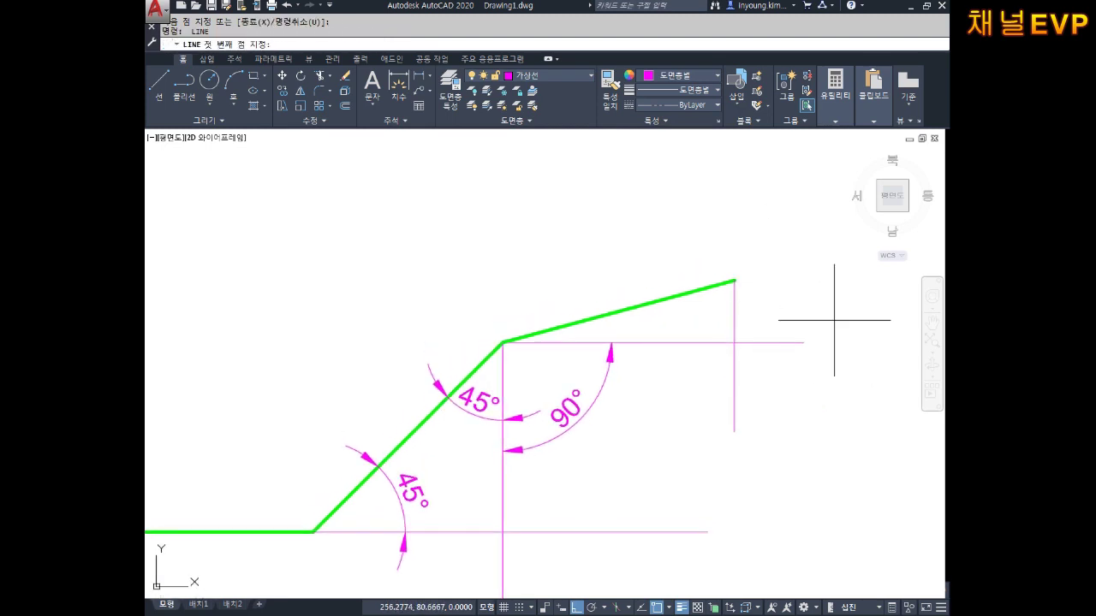
{"action": "middle_click_drag", "start_coordinate": [663, 262], "coordinate": [674, 321]}
{"action": "key", "text": "Escape"}
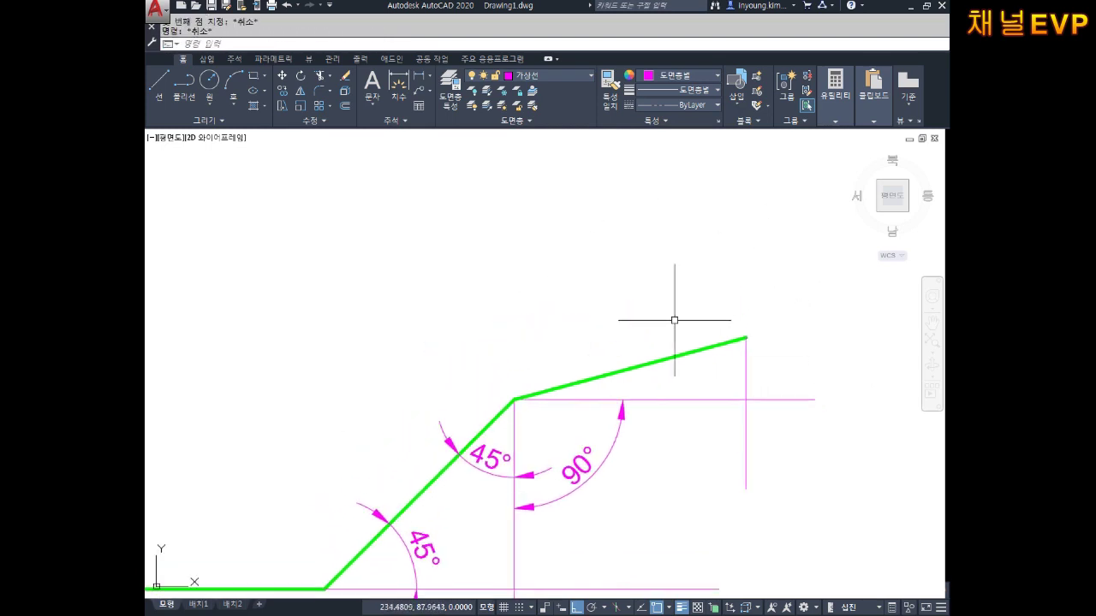
{"action": "type", "text": "1"}
{"action": "key", "text": "Return"}
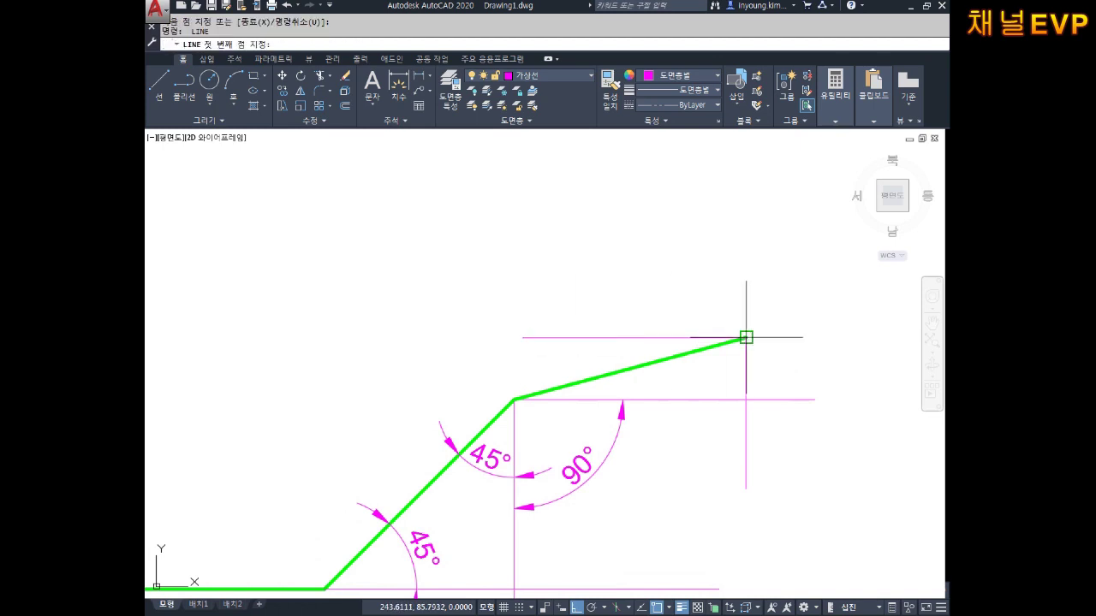
{"action": "key", "text": "Escape"}
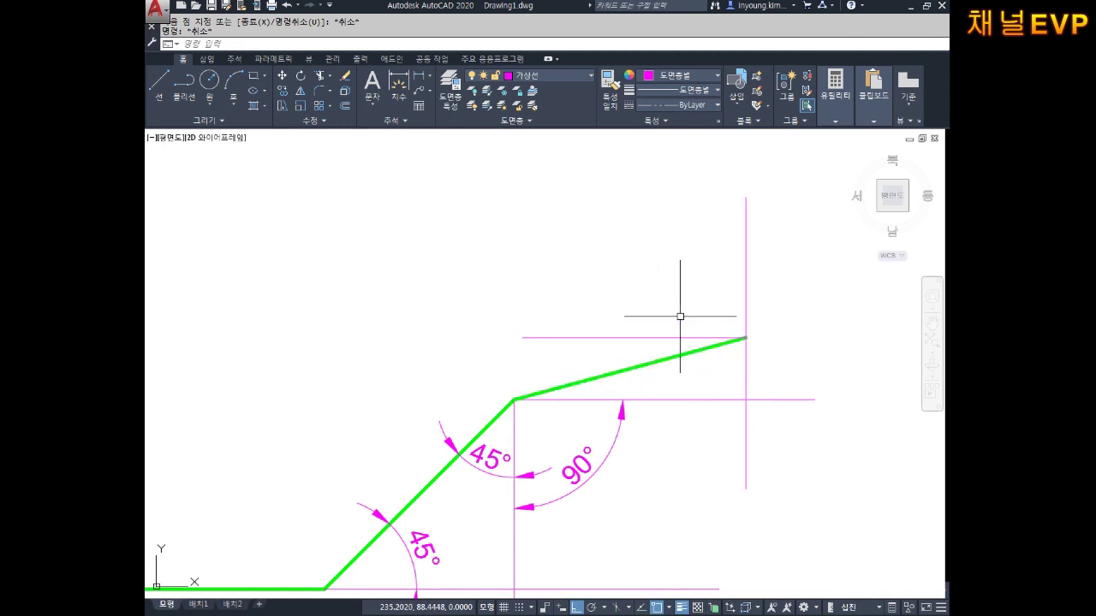
{"action": "key", "text": "Escape"}
{"action": "left_click", "coordinate": [640, 337]}
{"action": "left_click", "coordinate": [668, 399]}
{"action": "key", "text": "Escape"}
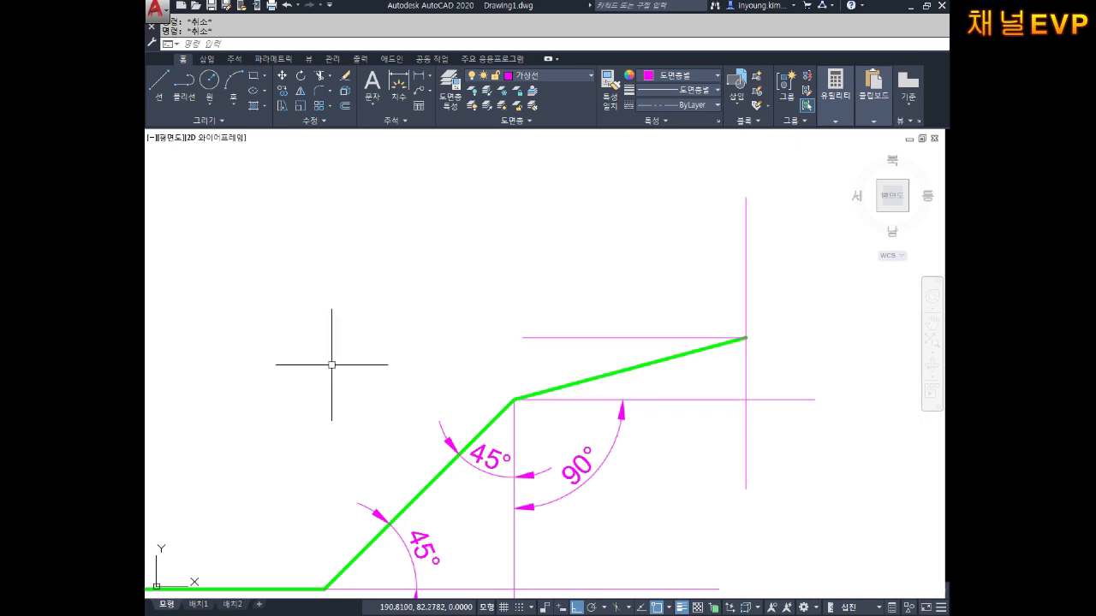
Step: Add two 15° angular dimensions between the shallow green segment and the horizontals
{"action": "type", "text": "DAN"}
{"action": "key", "text": "Return"}
{"action": "left_click", "coordinate": [573, 381]}
{"action": "left_click", "coordinate": [579, 399]}
{"action": "left_click", "coordinate": [664, 368]}
{"action": "key", "text": "Return"}
{"action": "left_click", "coordinate": [708, 349]}
{"action": "left_click", "coordinate": [705, 338]}
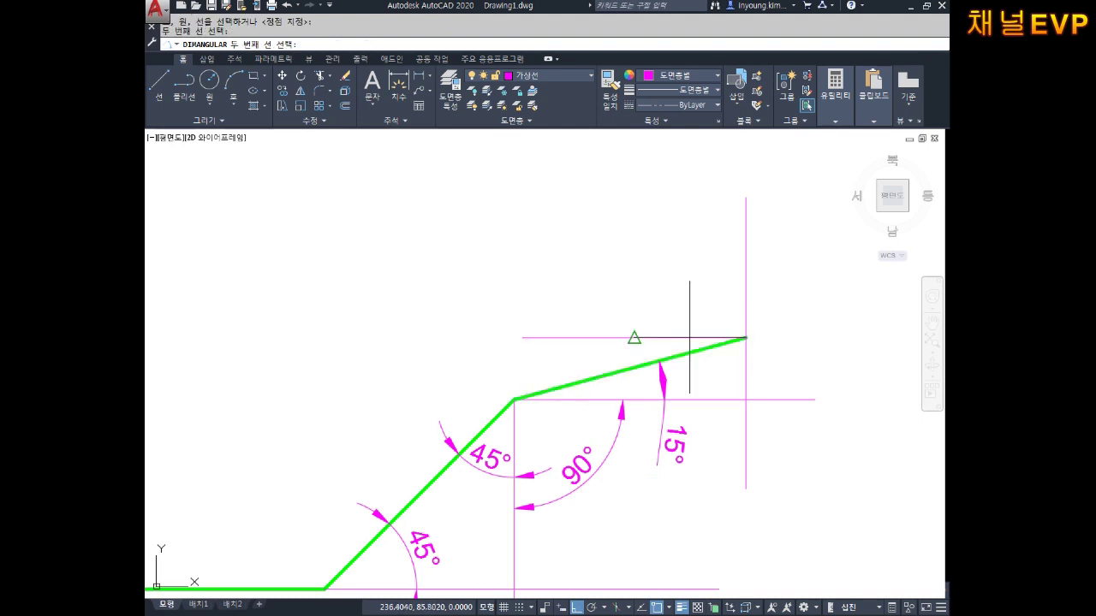
{"action": "left_click", "coordinate": [574, 353]}
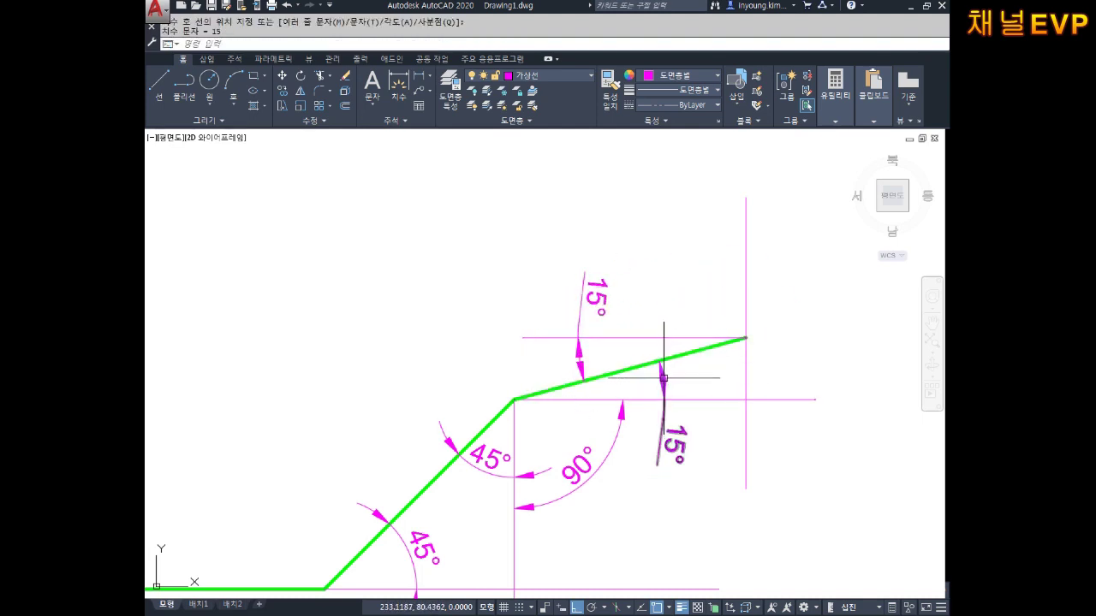
Step: Dimension the 90° corner between the magenta lines and restore down the AutoCAD window
{"action": "key", "text": "Return"}
{"action": "left_click", "coordinate": [713, 338]}
{"action": "left_click", "coordinate": [744, 315]}
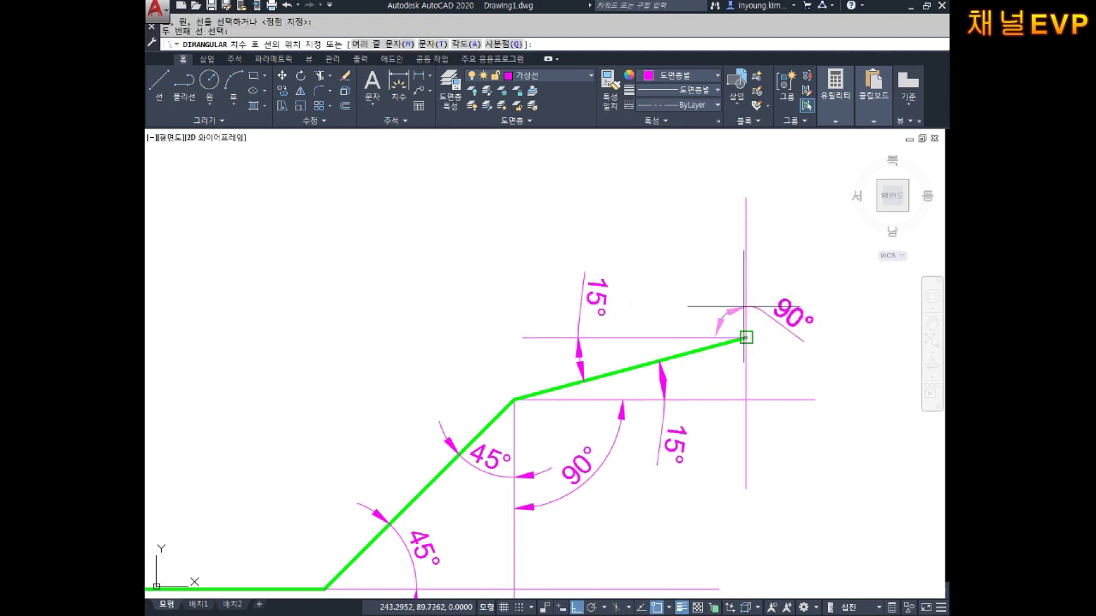
{"action": "left_click", "coordinate": [698, 291]}
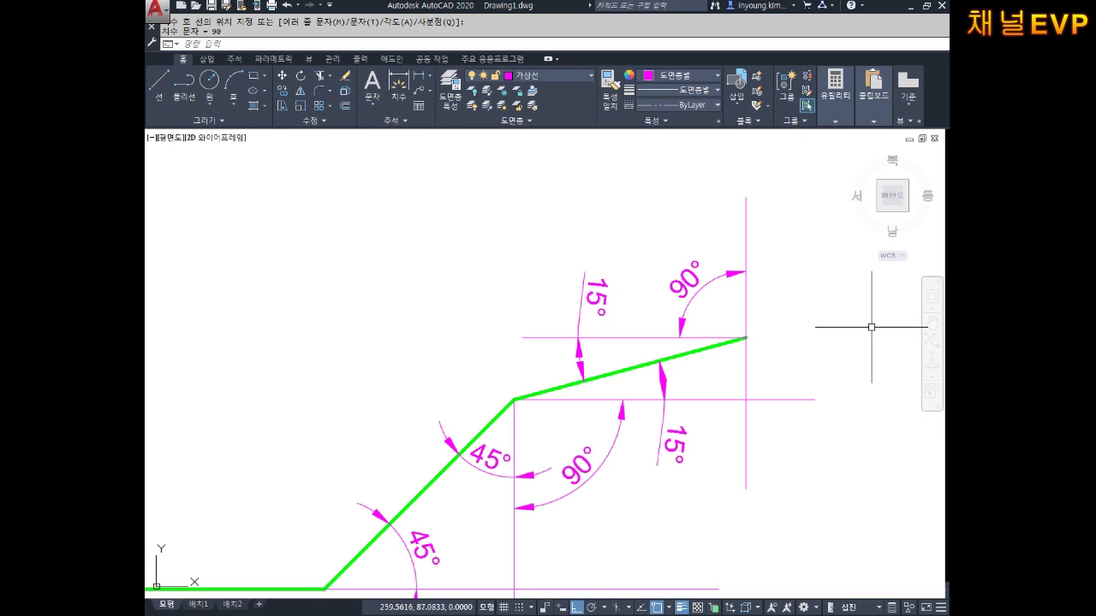
{"action": "left_click", "coordinate": [927, 7]}
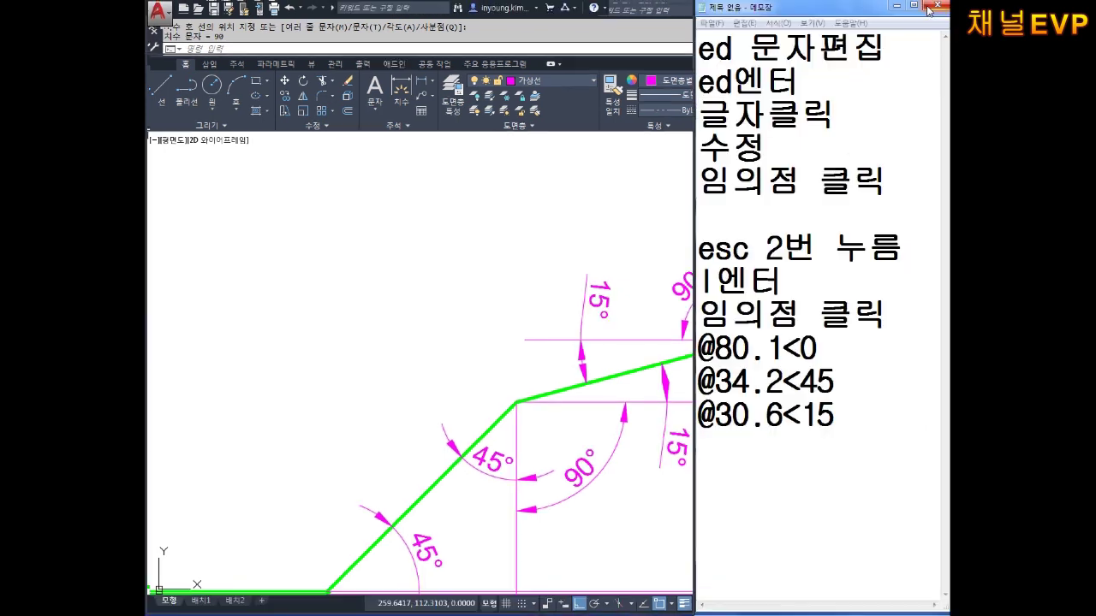
{"action": "left_click", "coordinate": [803, 458]}
{"action": "type", "text": "@48.6<75"}
{"action": "key", "text": "Return"}
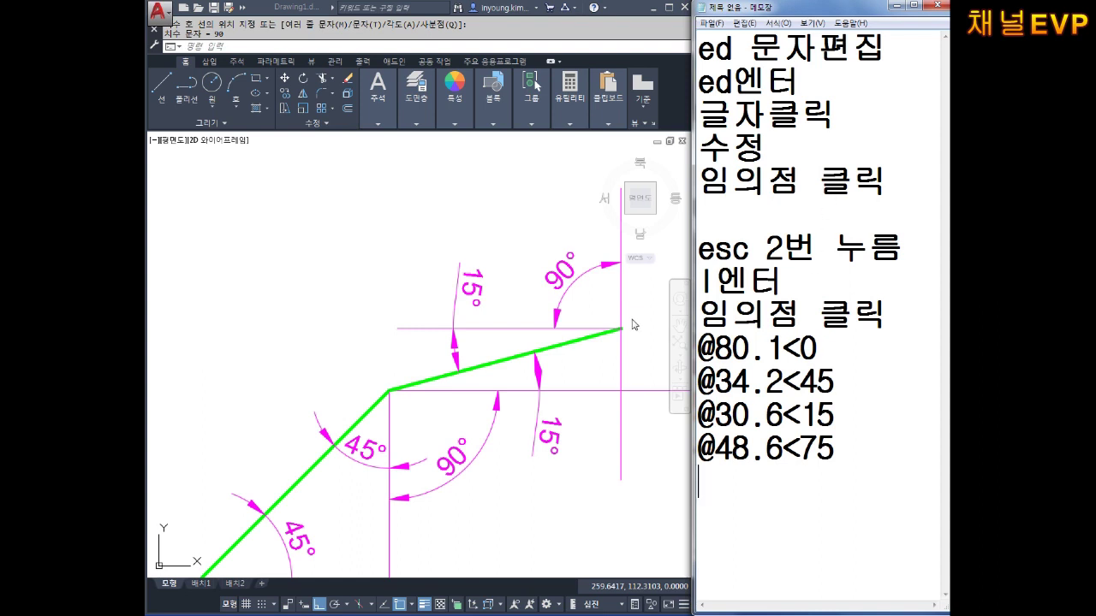
{"action": "middle_click_drag", "start_coordinate": [640, 312], "coordinate": [541, 347]}
{"action": "key", "text": "Escape"}
{"action": "key", "text": "Escape"}
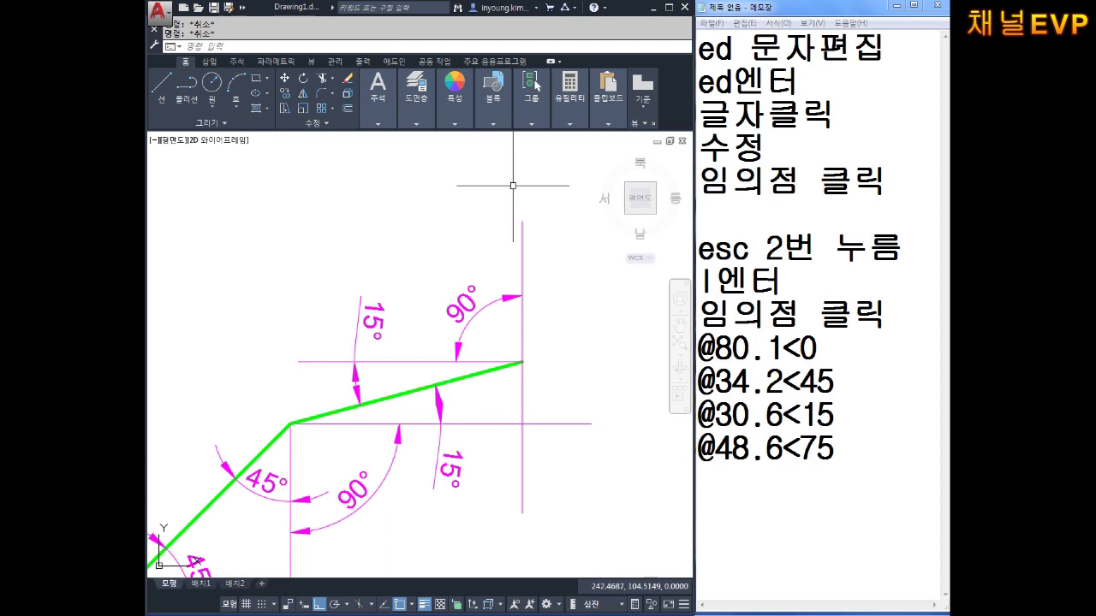
Step: Make the green 외형선 layer current again
{"action": "left_click", "coordinate": [455, 94]}
{"action": "left_click", "coordinate": [426, 93]}
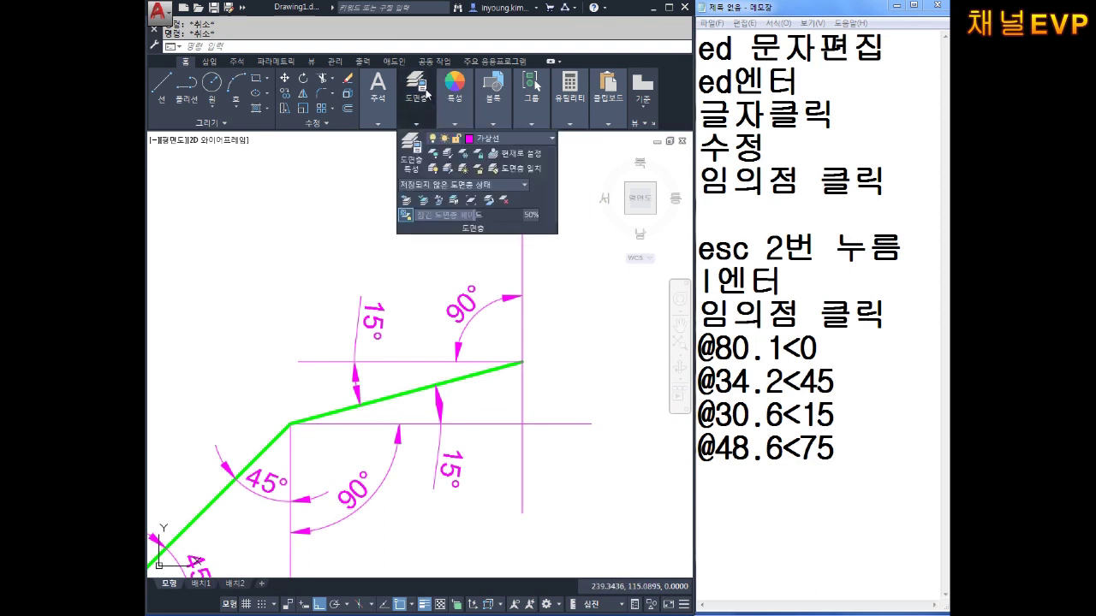
{"action": "mouse_move", "coordinate": [416, 97]}
{"action": "left_click", "coordinate": [505, 143]}
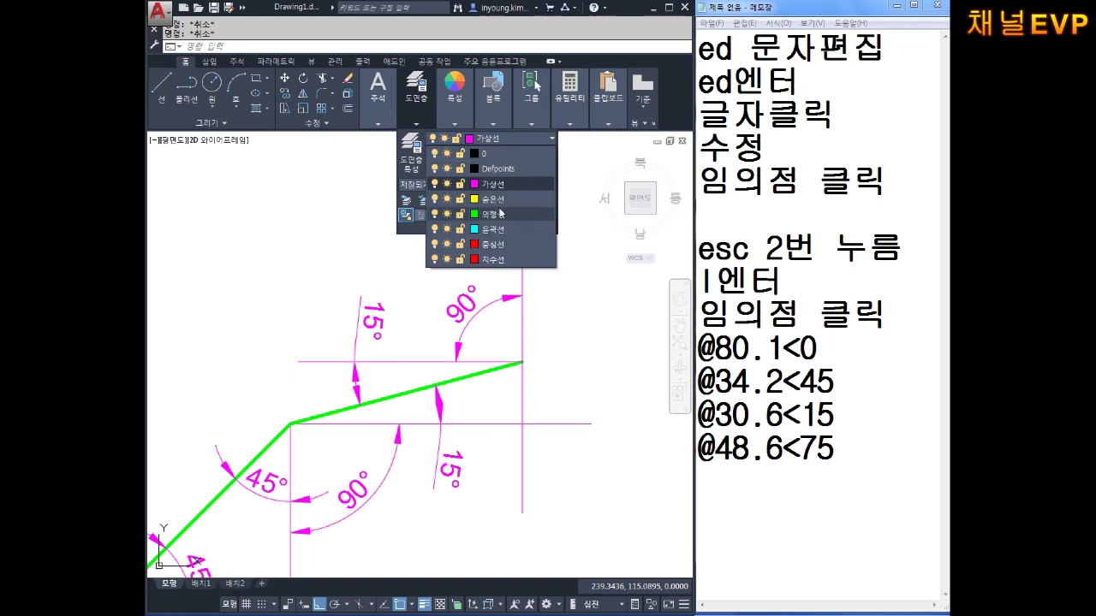
{"action": "left_click", "coordinate": [501, 214]}
{"action": "middle_click_drag", "start_coordinate": [565, 302], "coordinate": [545, 305]}
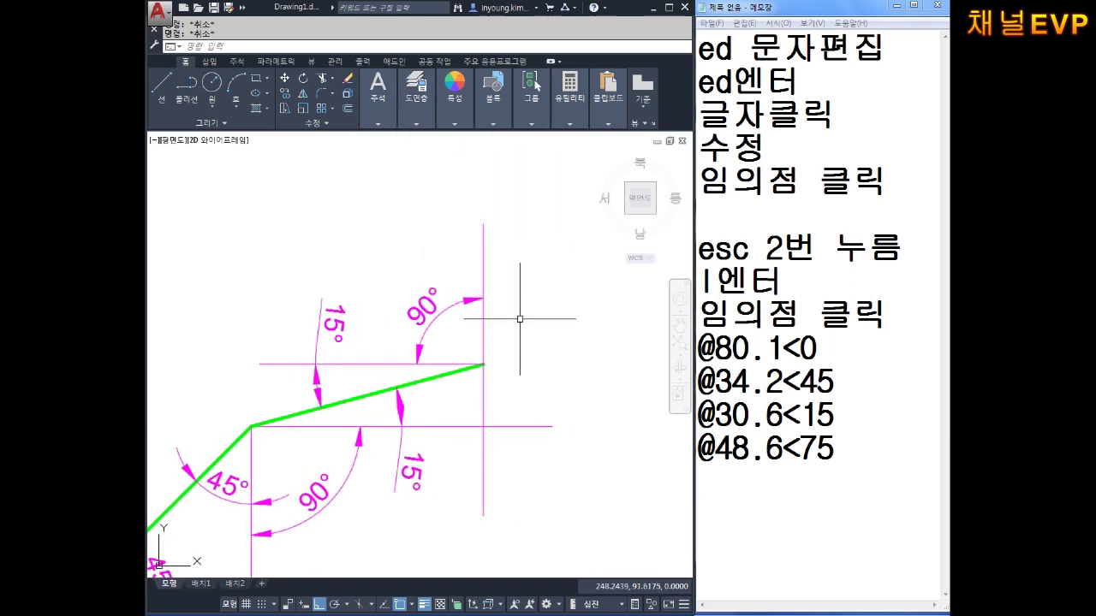
Step: Attempt a green line from the top corner, cancelling after the incomplete coordinate error
{"action": "type", "text": "l"}
{"action": "key", "text": "Return"}
{"action": "left_click", "coordinate": [483, 364]}
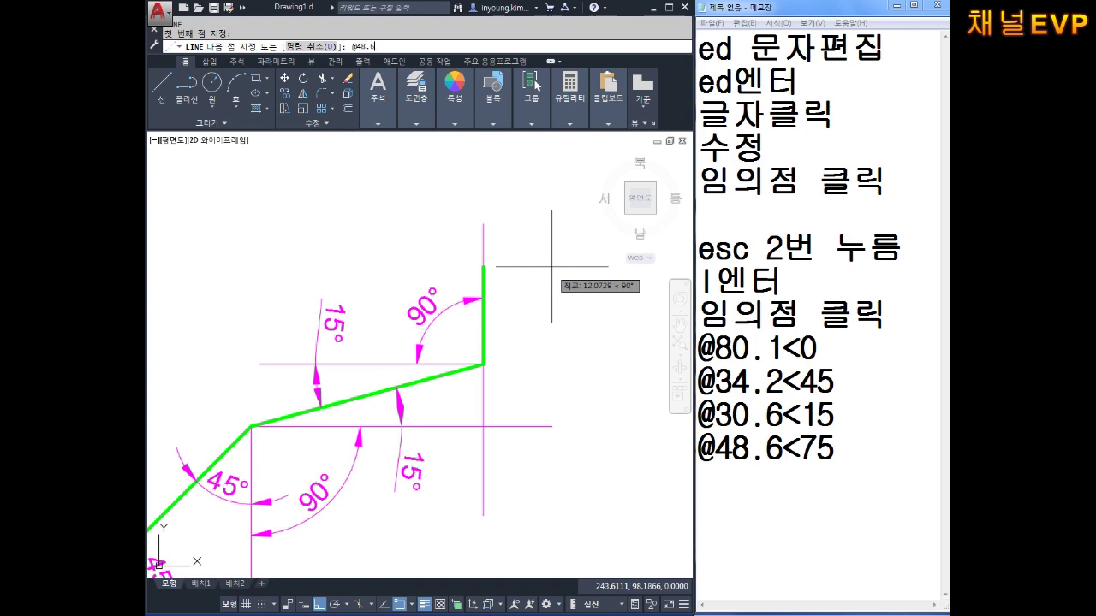
{"action": "key", "text": "F12"}
{"action": "key", "text": "Return"}
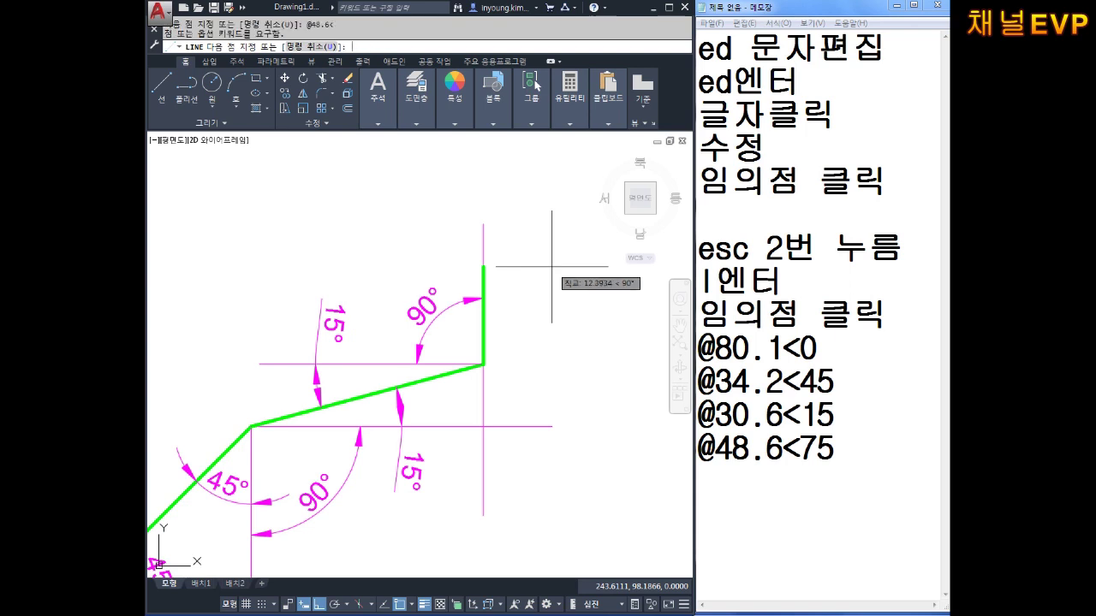
{"action": "key", "text": "Escape"}
{"action": "key", "text": "Escape"}
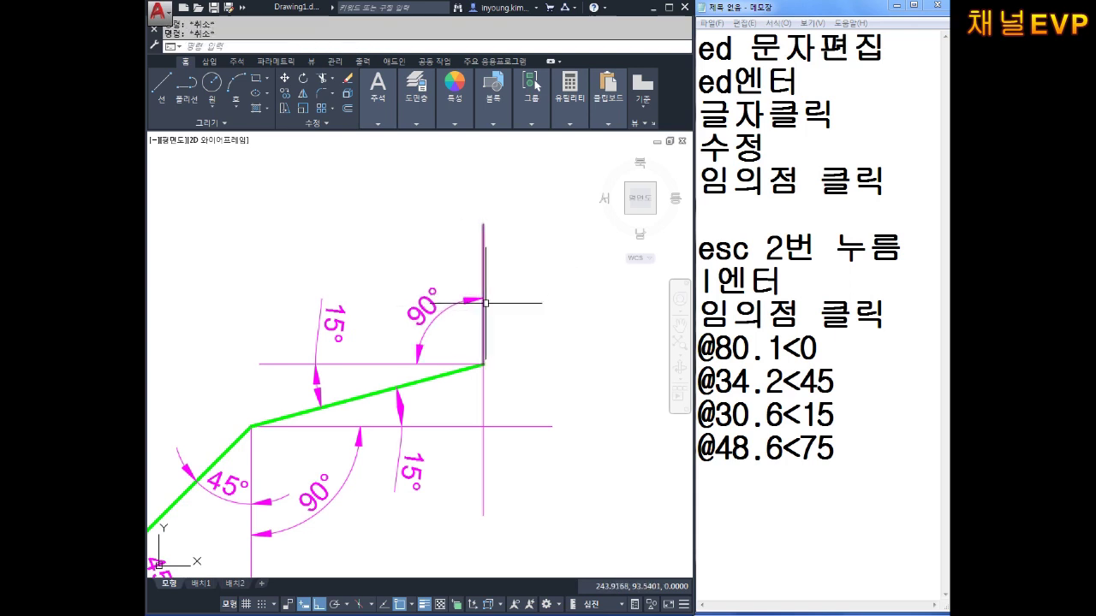
{"action": "type", "text": "l"}
{"action": "key", "text": "Return"}
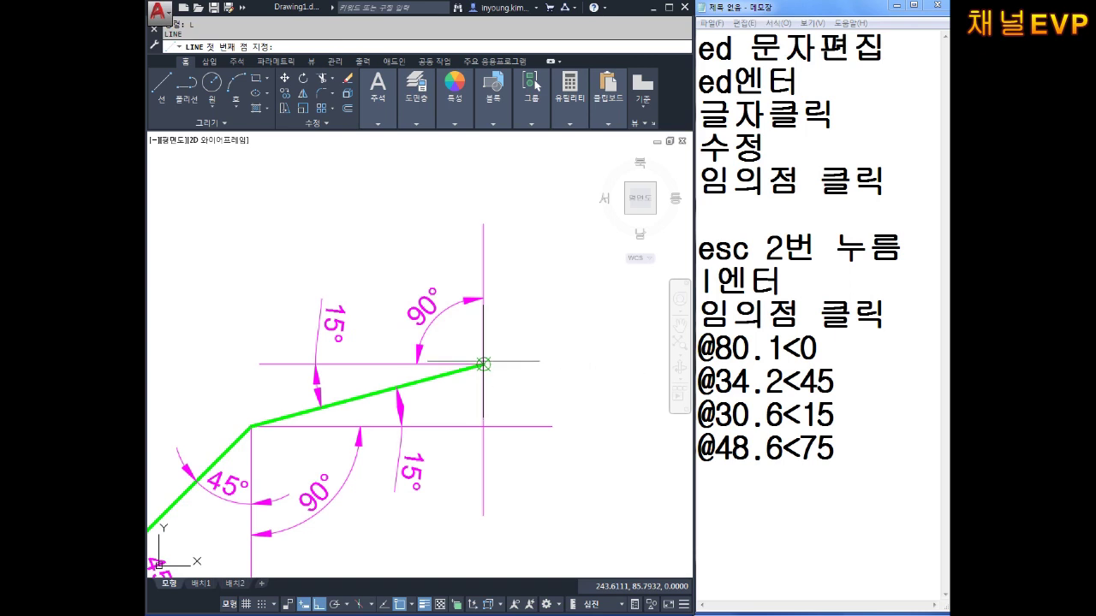
Step: Draw a 48.6-unit green line at 75° from the outline's top corner
{"action": "left_click", "coordinate": [484, 365]}
{"action": "type", "text": "@48.6<75"}
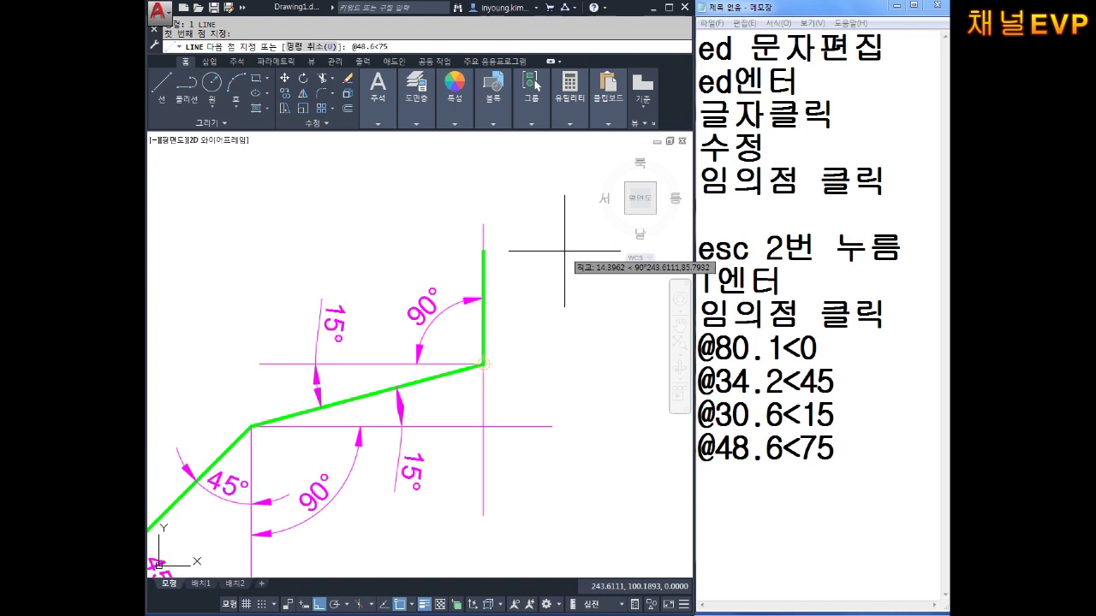
{"action": "key", "text": "Return"}
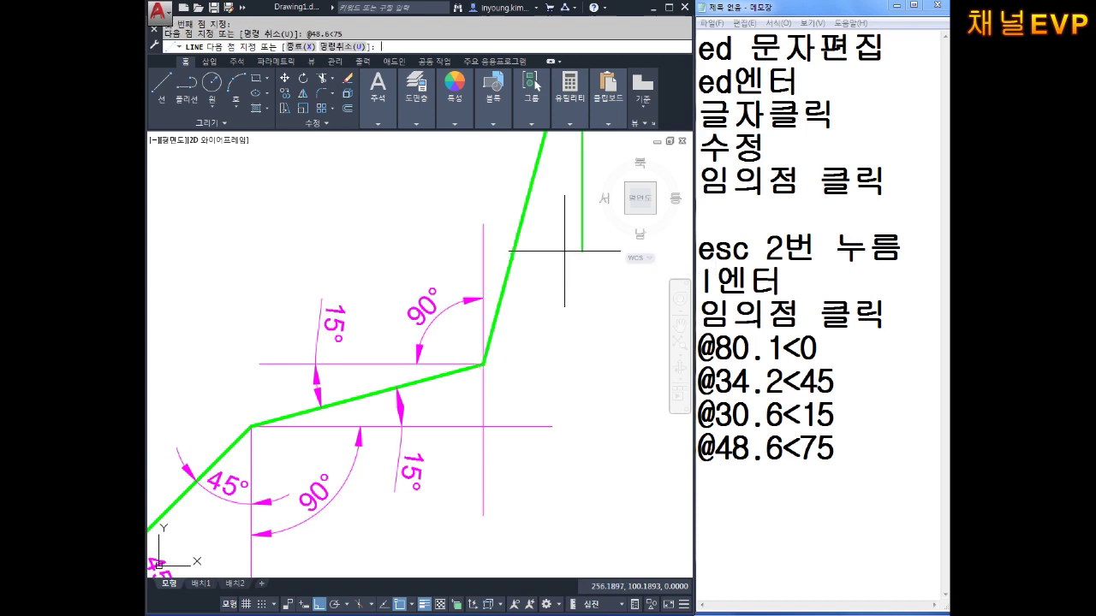
{"action": "key", "text": "Escape"}
{"action": "key", "text": "Escape"}
{"action": "scroll", "coordinate": [480, 334], "scroll_direction": "down", "scroll_amount": 4}
{"action": "scroll", "coordinate": [440, 330], "scroll_direction": "up", "scroll_amount": 1}
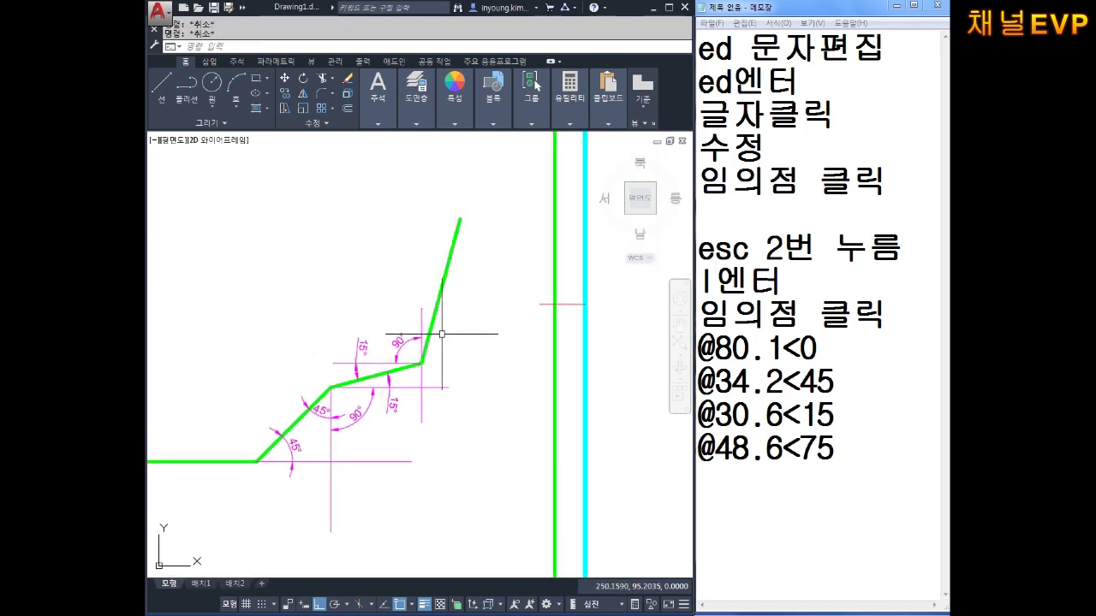
{"action": "scroll", "coordinate": [480, 291], "scroll_direction": "up", "scroll_amount": 1}
{"action": "middle_click_drag", "start_coordinate": [471, 237], "coordinate": [470, 308]}
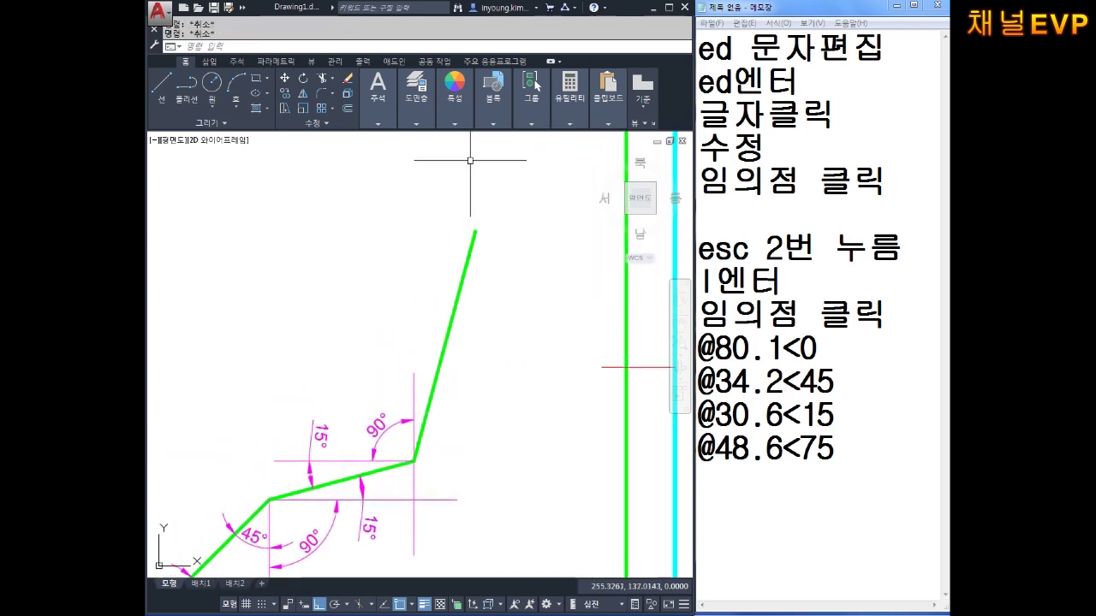
{"action": "left_click", "coordinate": [412, 105]}
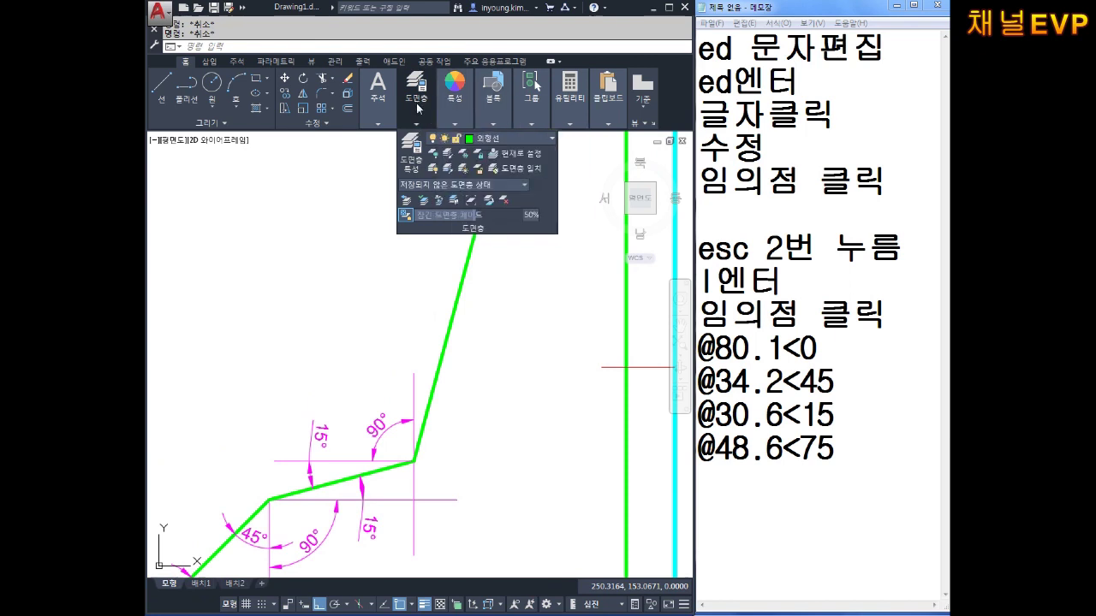
{"action": "left_click", "coordinate": [454, 103]}
{"action": "left_click", "coordinate": [530, 137]}
Step: Draw a magenta vertical construction line up from the steep segment's top end
{"action": "left_click", "coordinate": [505, 139]}
{"action": "left_click", "coordinate": [494, 205]}
{"action": "middle_click_drag", "start_coordinate": [492, 257], "coordinate": [492, 296]}
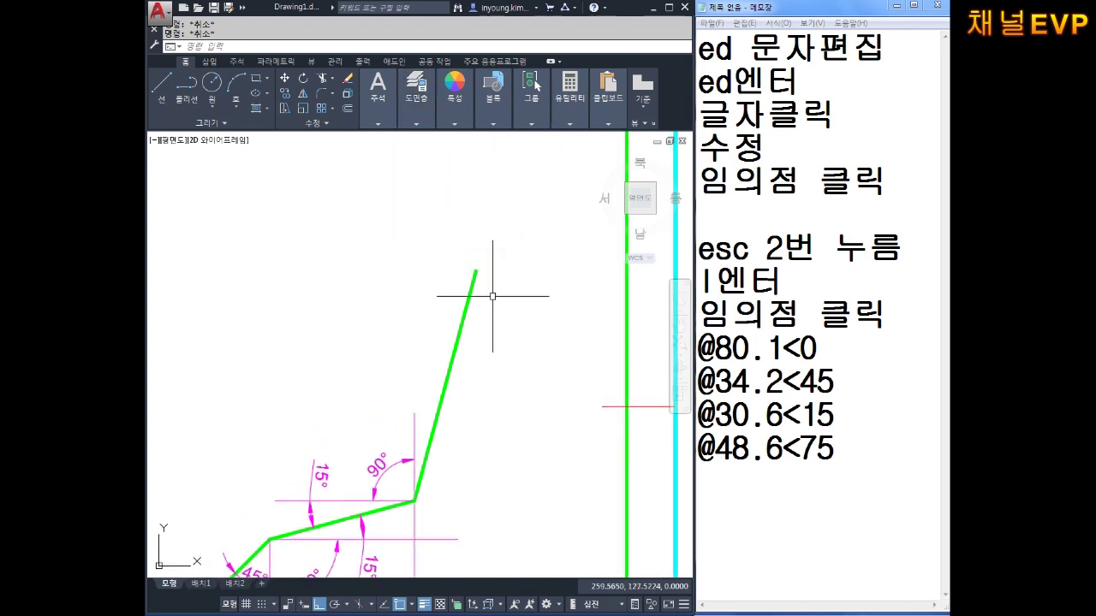
{"action": "type", "text": "l"}
{"action": "key", "text": "Return"}
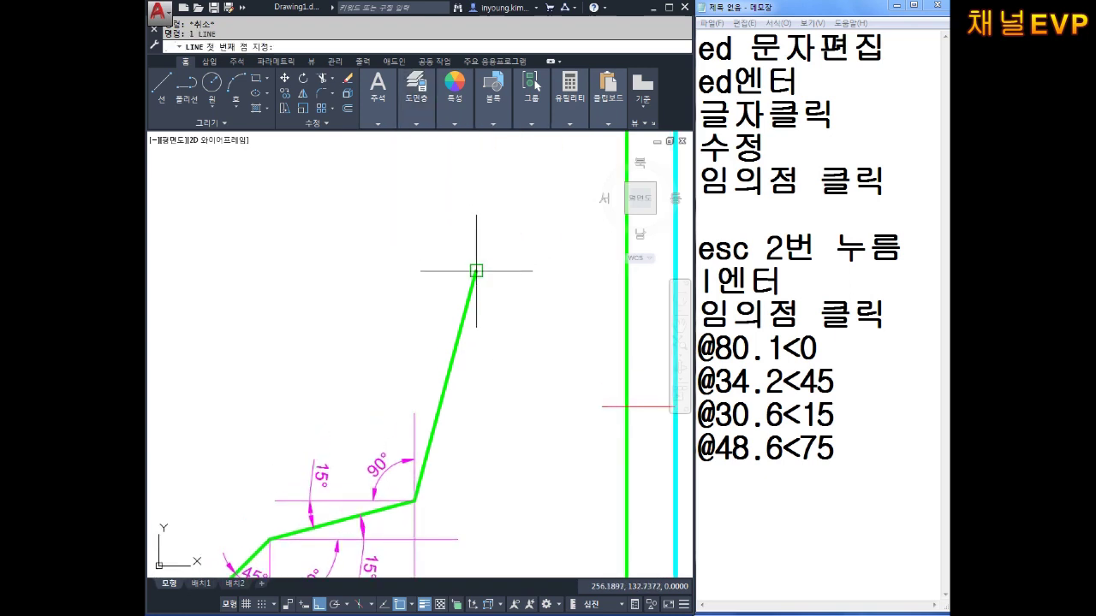
{"action": "left_click", "coordinate": [476, 272]}
{"action": "key", "text": "Return"}
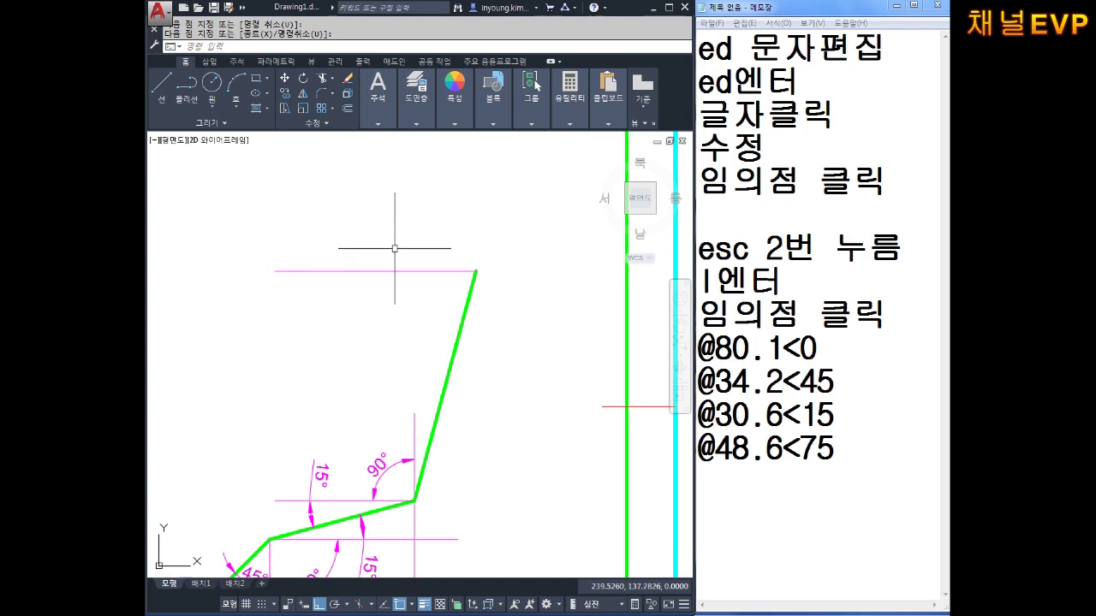
{"action": "key", "text": "Return"}
{"action": "left_click", "coordinate": [476, 272]}
{"action": "left_click", "coordinate": [476, 167]}
{"action": "key", "text": "Escape"}
{"action": "key", "text": "Escape"}
Step: Pan to the top of the zigzag and begin another construction line
{"action": "middle_click_drag", "start_coordinate": [502, 395], "coordinate": [502, 359]}
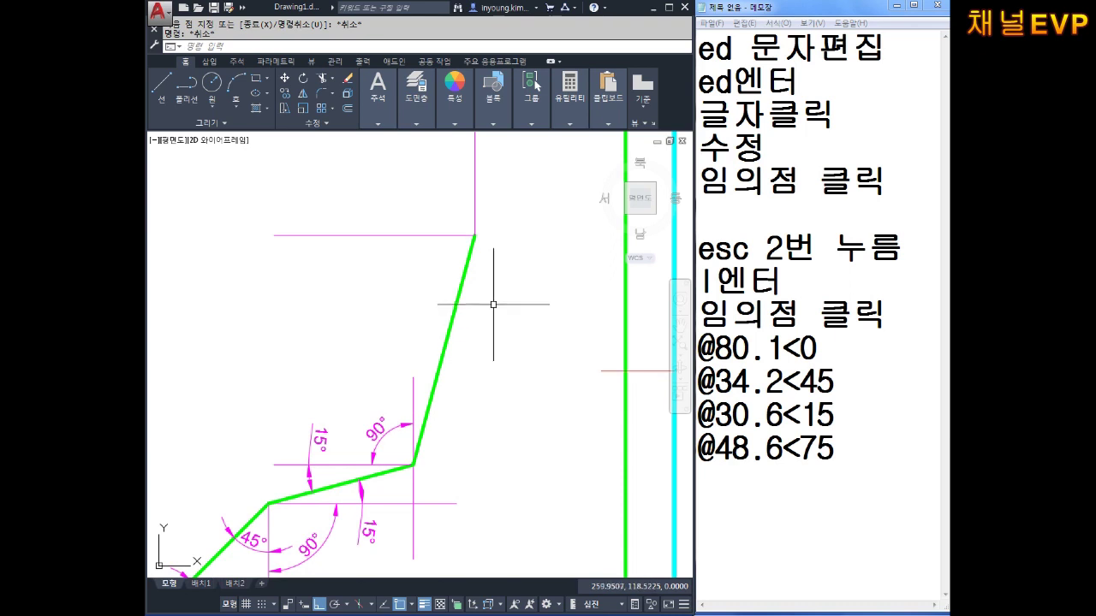
{"action": "key", "text": "Escape"}
{"action": "type", "text": "l"}
{"action": "key", "text": "Return"}
Step: Add a 15° angular dimension between the steep segment and the vertical magenta line
{"action": "left_click", "coordinate": [476, 235]}
{"action": "key", "text": "Escape"}
{"action": "key", "text": "Escape"}
{"action": "type", "text": "dan"}
{"action": "key", "text": "Return"}
{"action": "left_click", "coordinate": [412, 383]}
{"action": "left_click", "coordinate": [446, 343]}
{"action": "left_click", "coordinate": [449, 364]}
Step: Add a 75° angular dimension between the top horizontal magenta line and the steep segment
{"action": "left_click", "coordinate": [461, 284]}
{"action": "left_click", "coordinate": [476, 248]}
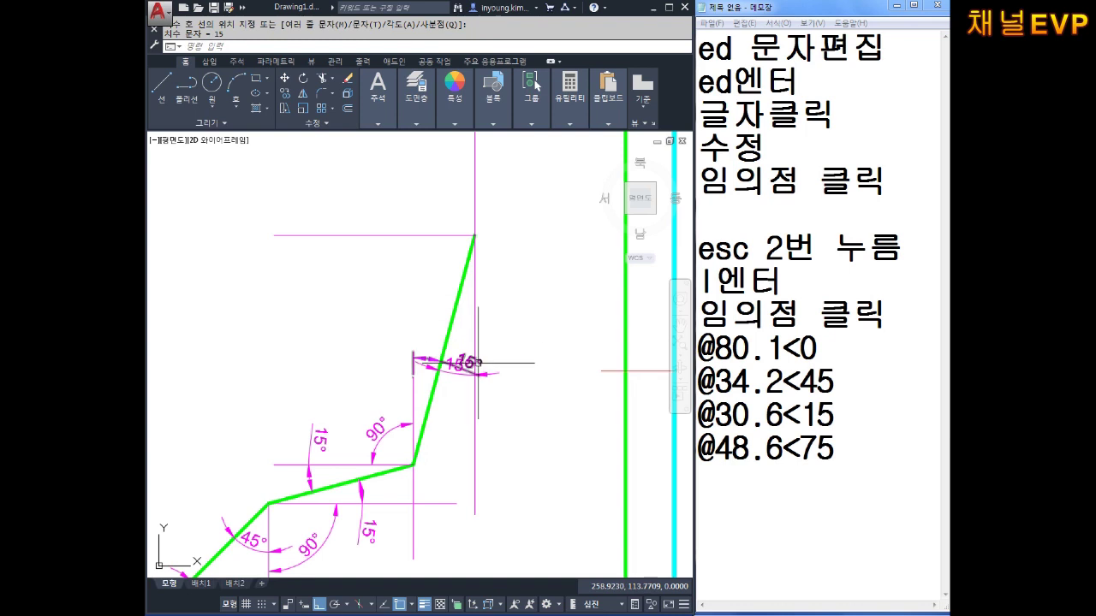
{"action": "key", "text": "Escape"}
{"action": "key", "text": "Escape"}
{"action": "key", "text": "Return"}
{"action": "left_click", "coordinate": [452, 238]}
{"action": "left_click", "coordinate": [464, 256]}
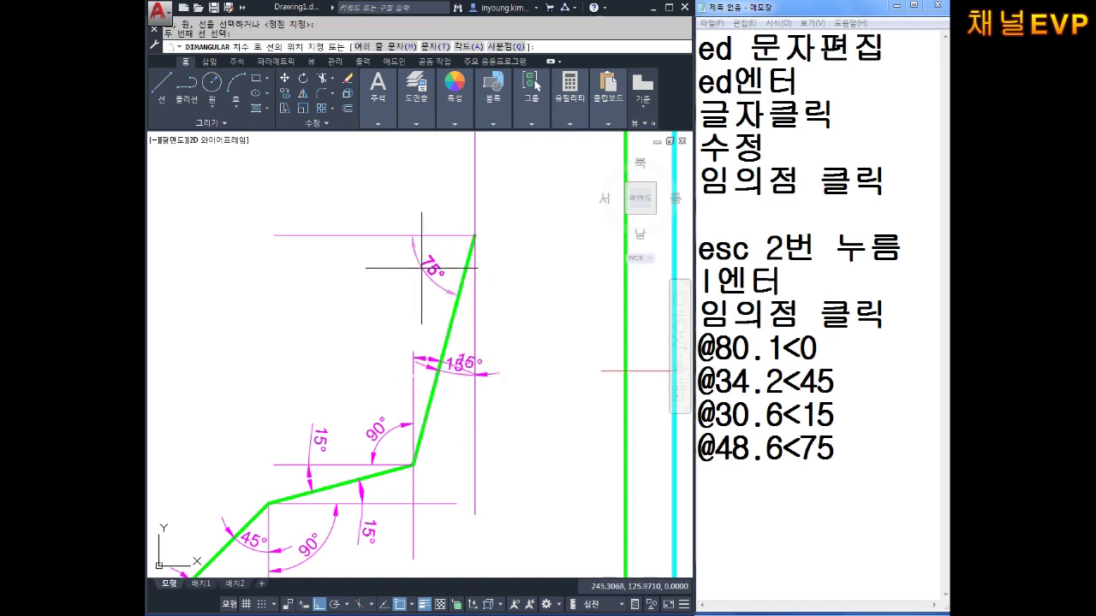
{"action": "left_click", "coordinate": [421, 268]}
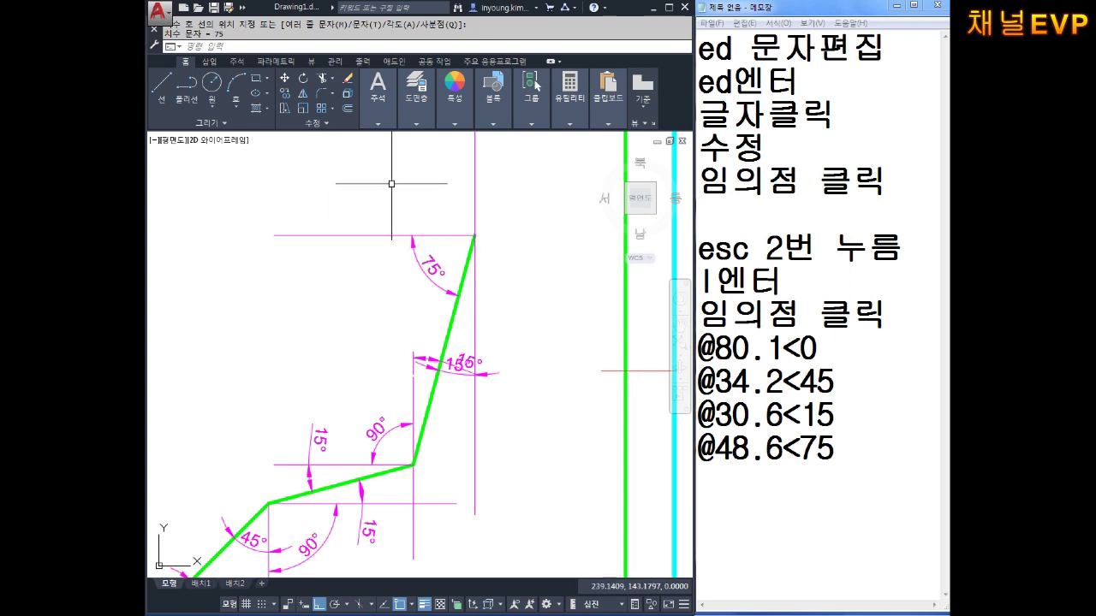
{"action": "mouse_move", "coordinate": [640, 198]}
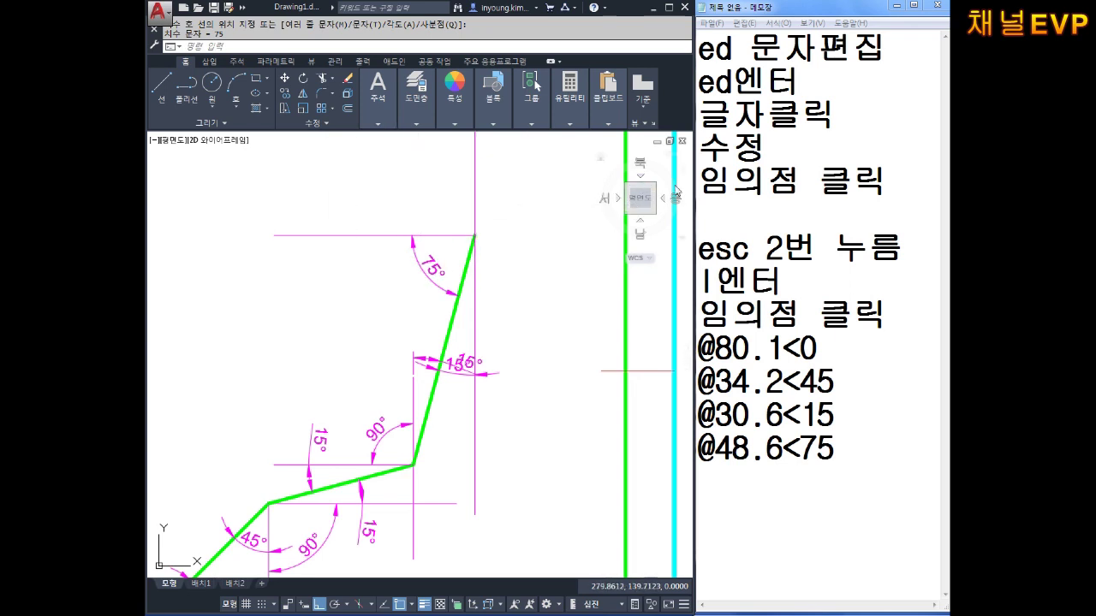
{"action": "left_click", "coordinate": [736, 482]}
{"action": "type", "text": "@"}
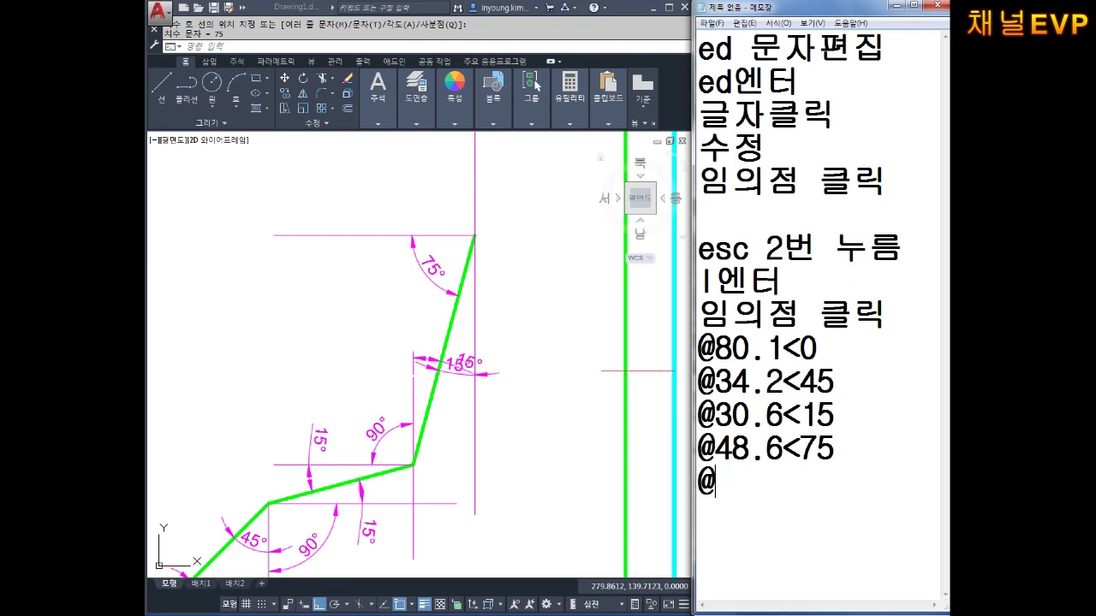
{"action": "type", "text": "7"}
{"action": "type", "text": "4.7,150"}
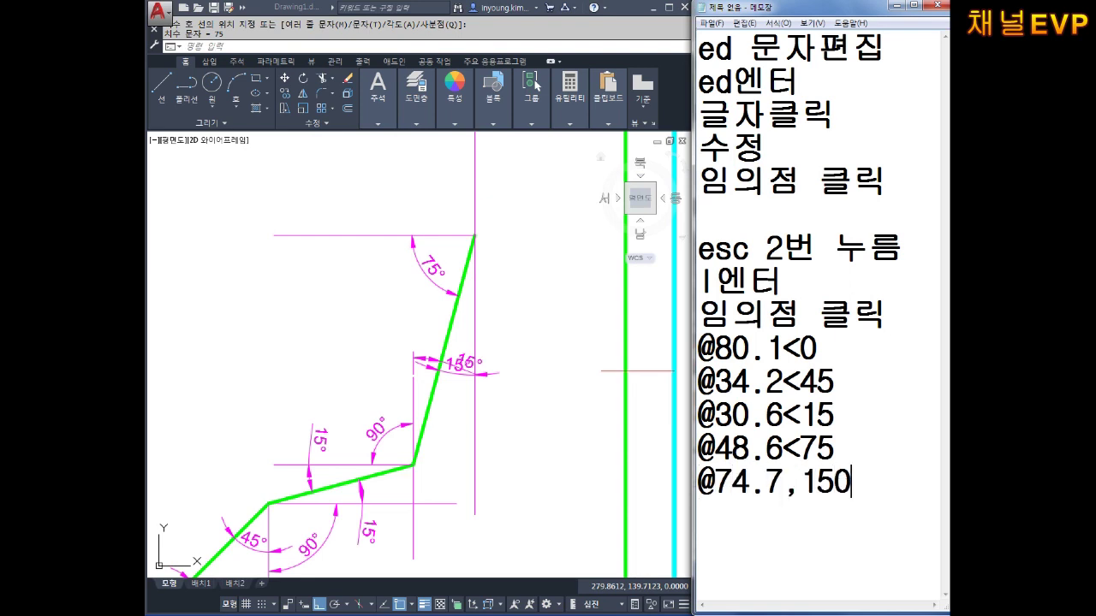
{"action": "key", "text": "BackSpace"}
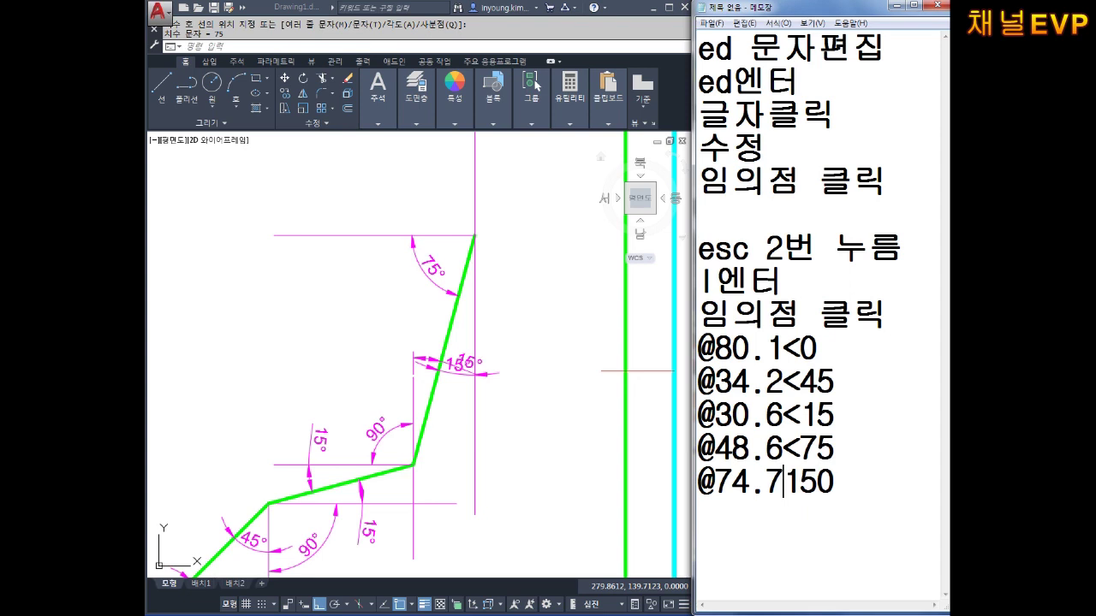
{"action": "type", "text": "<"}
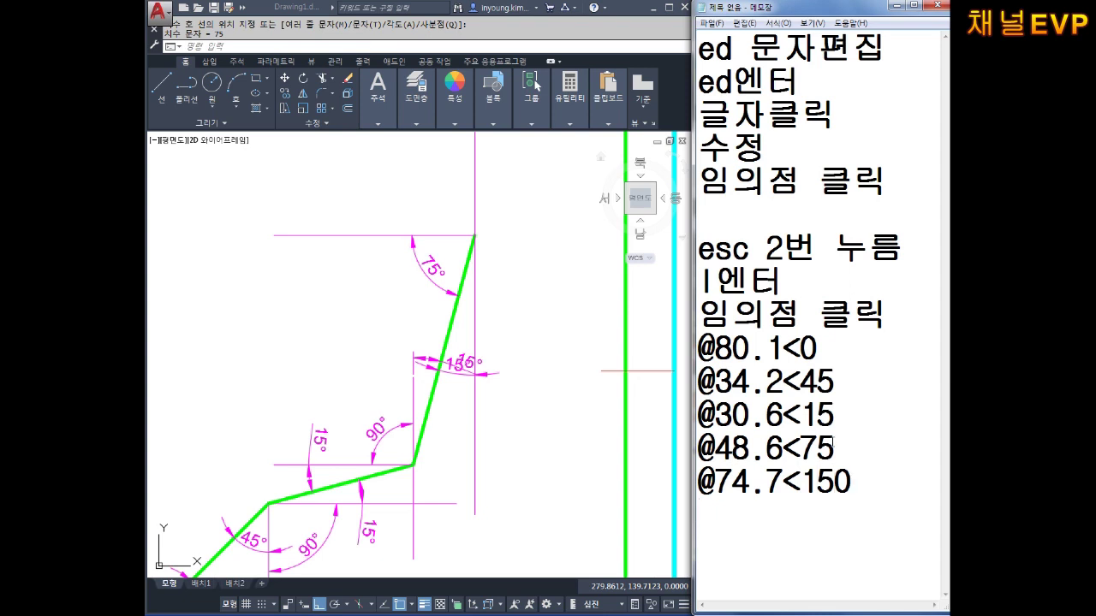
{"action": "left_click", "coordinate": [379, 384]}
Step: Make the green 외형선 outline layer current
{"action": "key", "text": "Escape"}
{"action": "key", "text": "Escape"}
{"action": "left_click", "coordinate": [428, 120]}
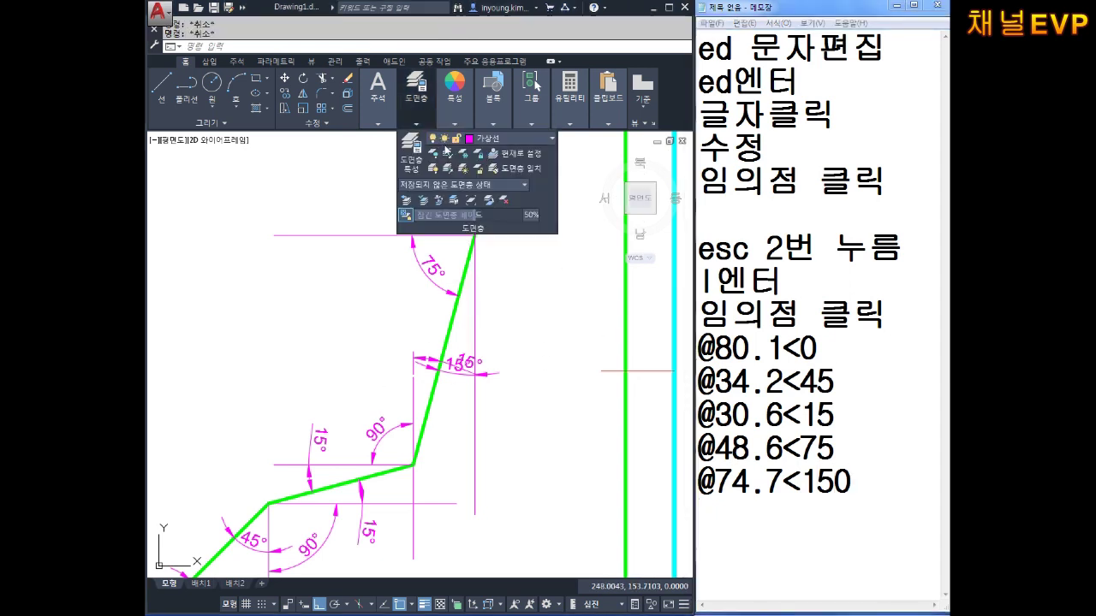
{"action": "left_click", "coordinate": [481, 139]}
{"action": "left_click", "coordinate": [469, 214]}
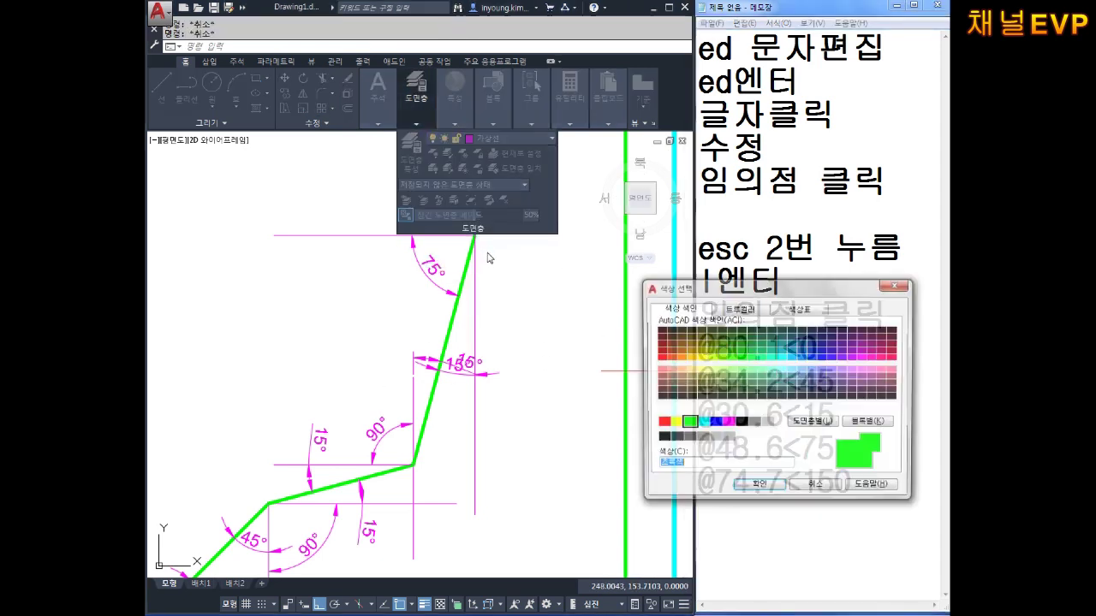
{"action": "key", "text": "Escape"}
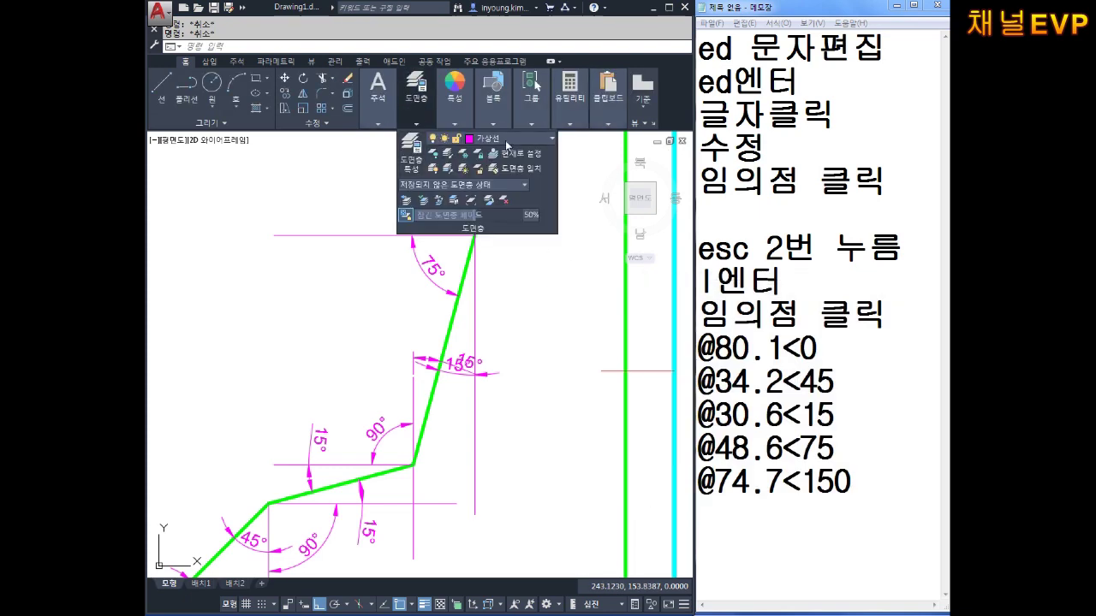
{"action": "left_click", "coordinate": [506, 145]}
{"action": "left_click", "coordinate": [492, 197]}
Step: Draw a 74.7-unit segment at 150° from the zigzag's top endpoint
{"action": "middle_click_drag", "start_coordinate": [511, 290], "coordinate": [547, 357]}
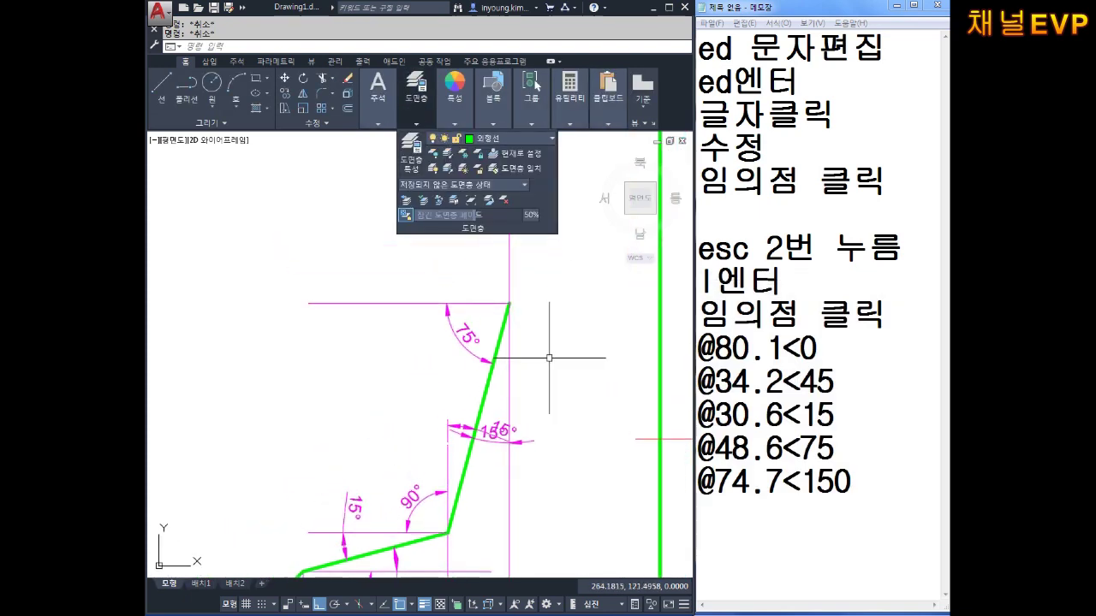
{"action": "type", "text": "l"}
{"action": "key", "text": "Return"}
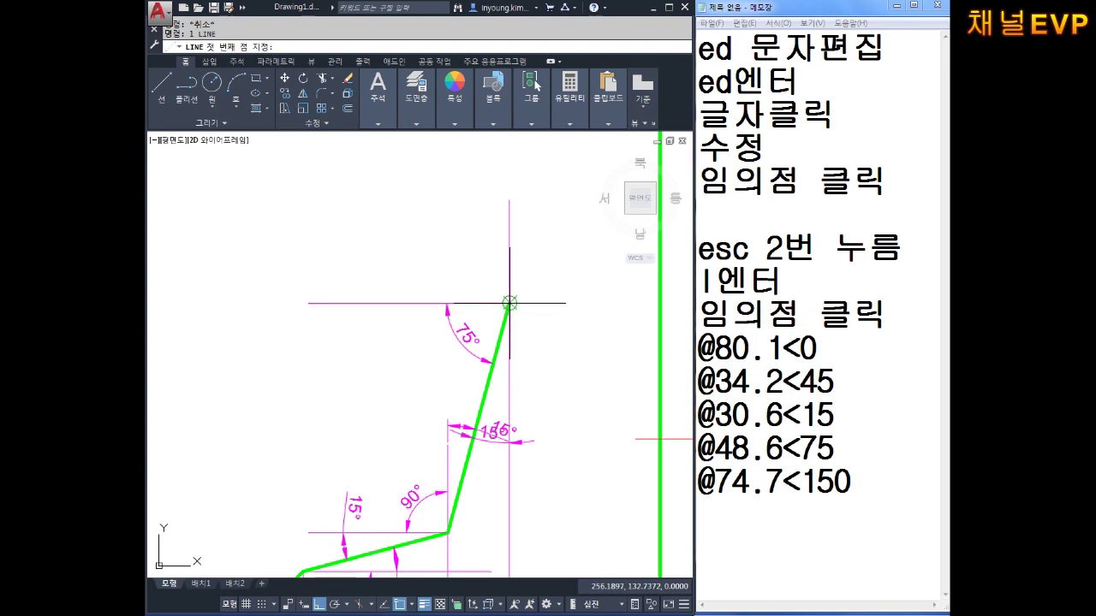
{"action": "left_click", "coordinate": [509, 303]}
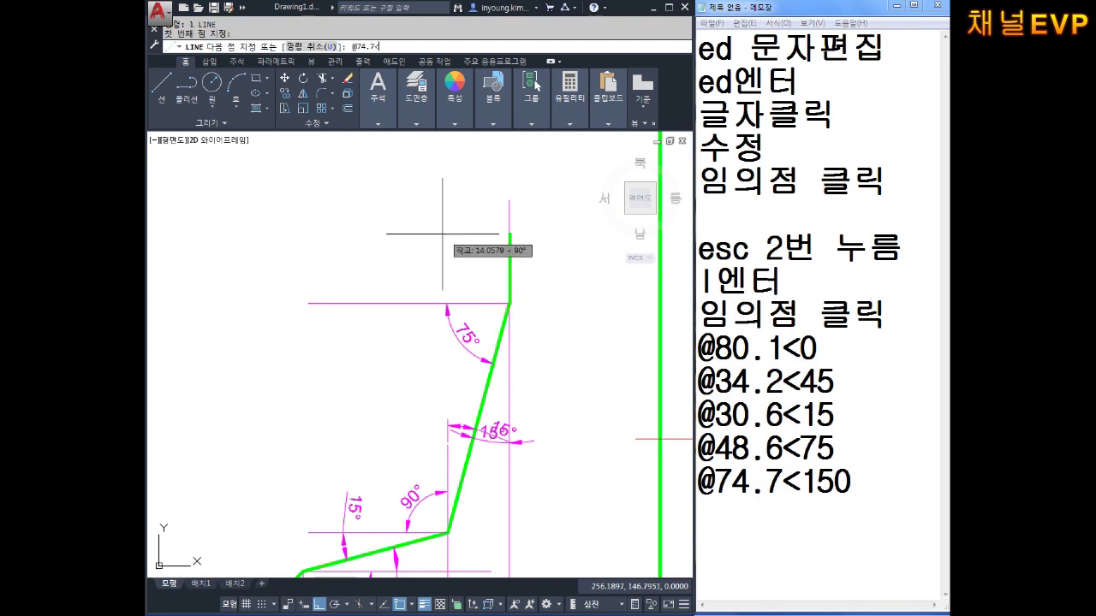
{"action": "type", "text": "@74.7<150"}
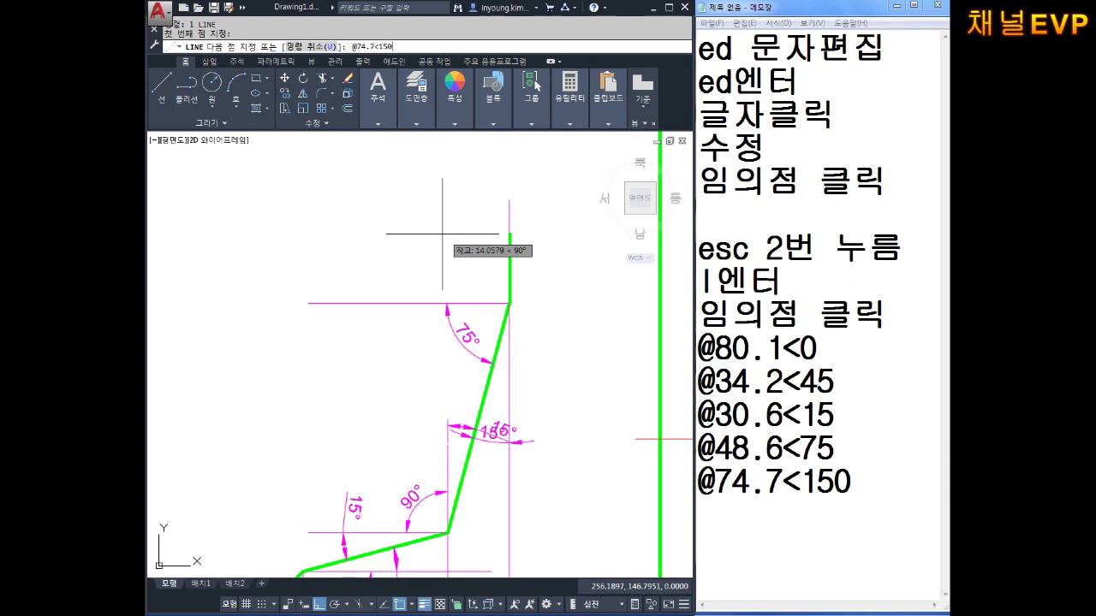
{"action": "key", "text": "Return"}
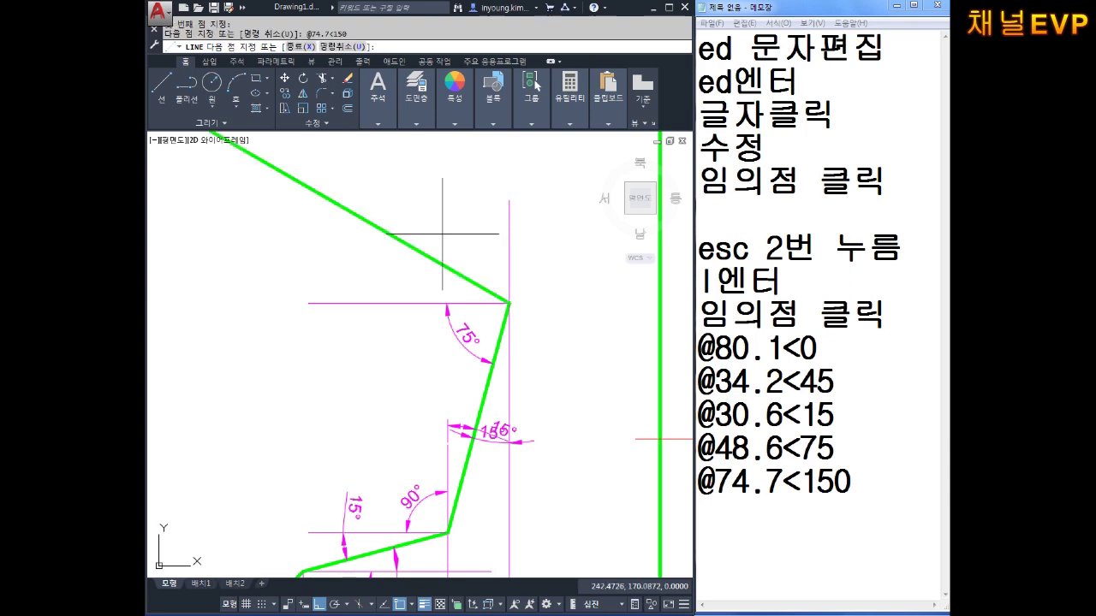
{"action": "scroll", "coordinate": [445, 257], "scroll_direction": "down", "scroll_amount": 6}
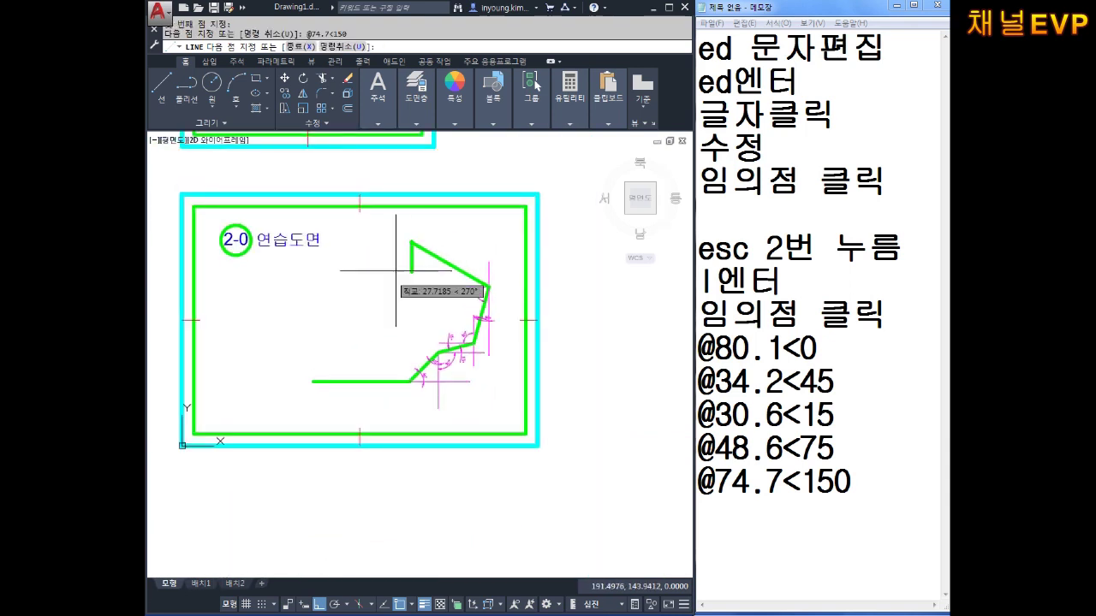
{"action": "key", "text": "Escape"}
{"action": "scroll", "coordinate": [462, 253], "scroll_direction": "up", "scroll_amount": 3}
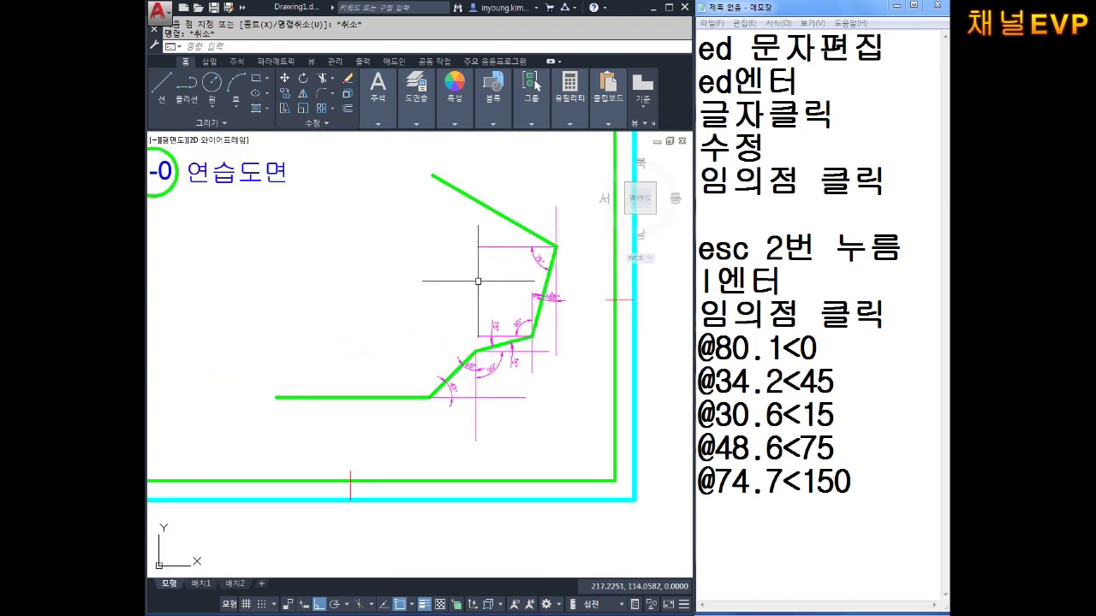
{"action": "scroll", "coordinate": [465, 215], "scroll_direction": "up", "scroll_amount": 2}
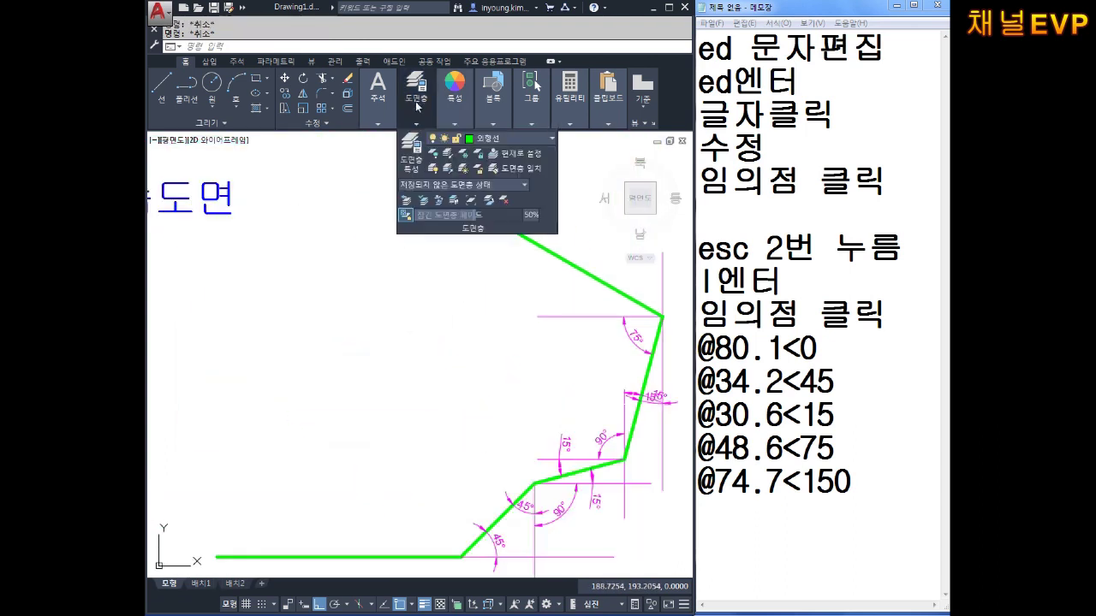
{"action": "left_click", "coordinate": [486, 140]}
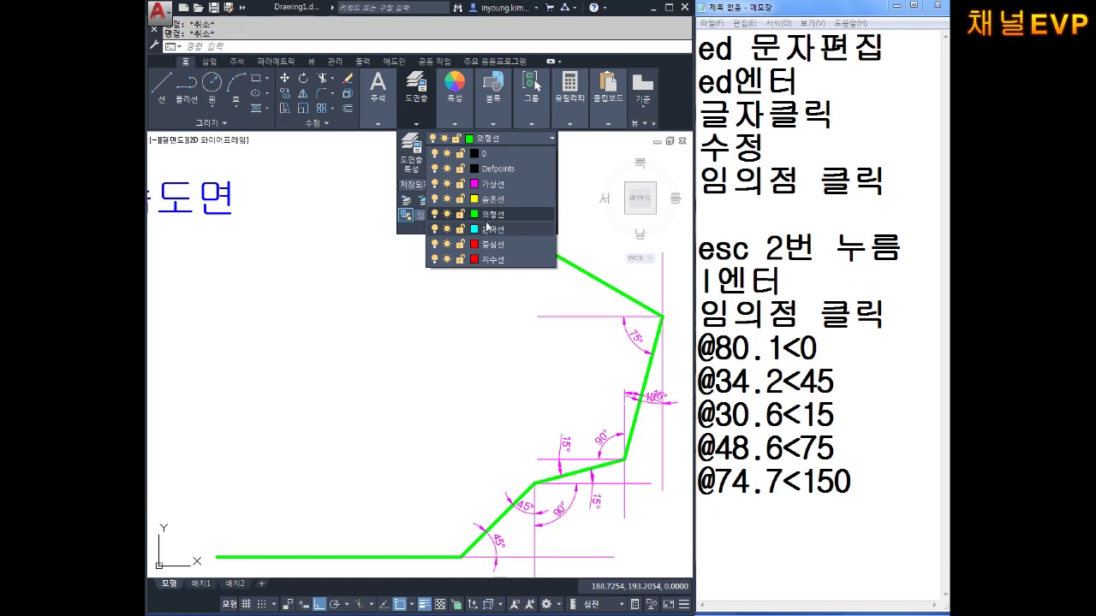
Step: On the 가상선 layer, draw a vertical construction line down from the new segment's upper end
{"action": "left_click", "coordinate": [488, 184]}
{"action": "middle_click_drag", "start_coordinate": [481, 254], "coordinate": [481, 288]}
{"action": "type", "text": "l"}
{"action": "key", "text": "Return"}
{"action": "left_click", "coordinate": [463, 240]}
{"action": "left_click", "coordinate": [463, 408]}
{"action": "key", "text": "Escape"}
{"action": "key", "text": "Escape"}
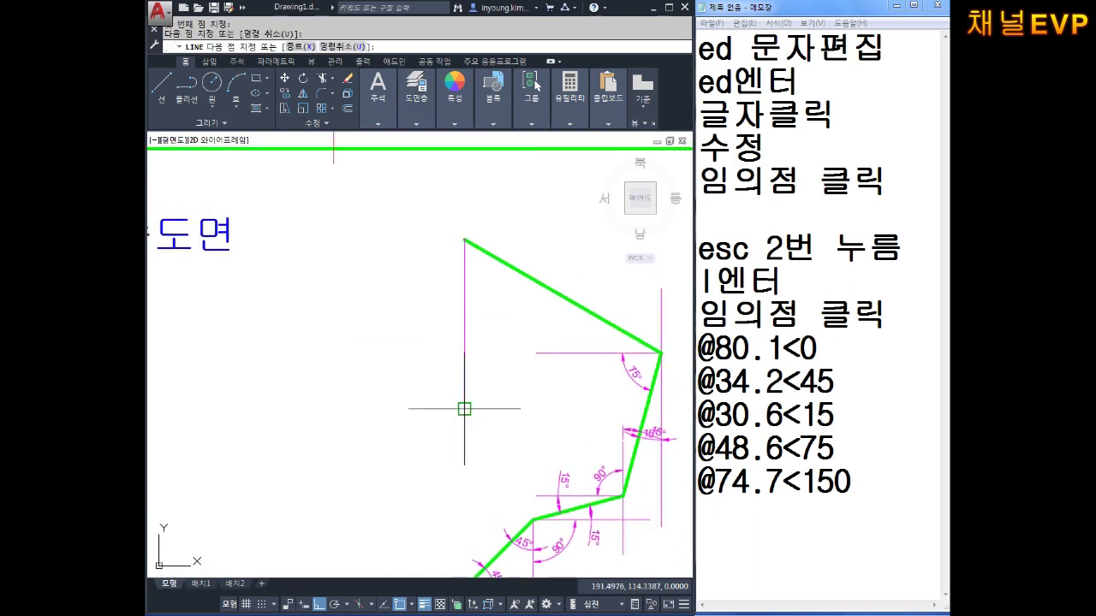
{"action": "middle_click_drag", "start_coordinate": [535, 294], "coordinate": [506, 290]}
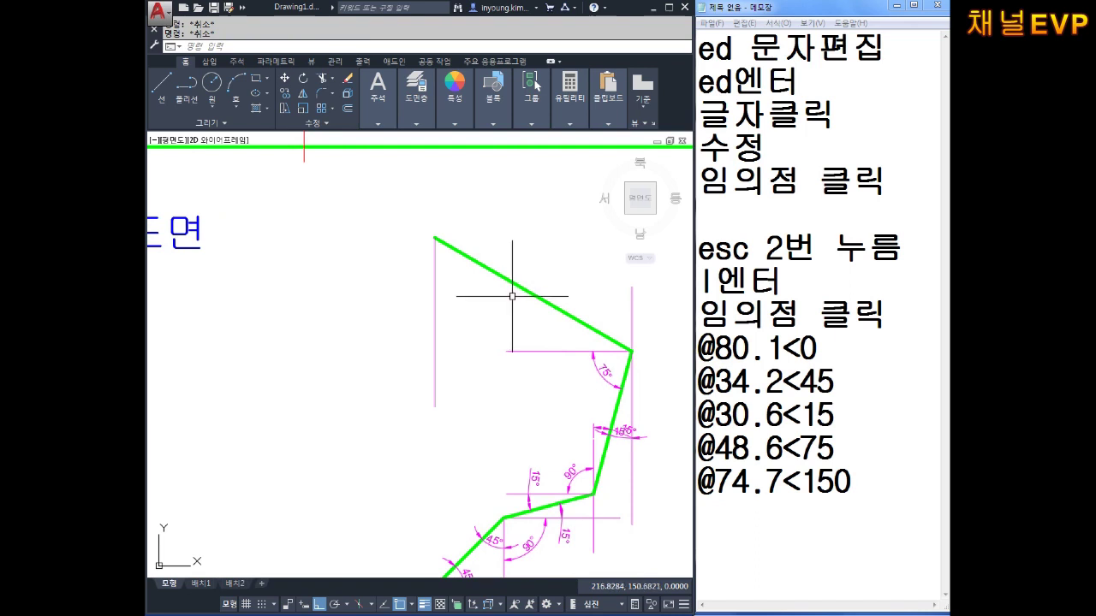
{"action": "type", "text": "da"}
Step: Add 30°, 90° and 60° angular dimensions around the 150° segment
{"action": "key", "text": "Return"}
{"action": "left_click", "coordinate": [589, 327]}
{"action": "left_click", "coordinate": [556, 351]}
{"action": "left_click", "coordinate": [553, 331]}
{"action": "key", "text": "Return"}
{"action": "left_click", "coordinate": [435, 308]}
{"action": "left_click", "coordinate": [507, 347]}
{"action": "left_click", "coordinate": [476, 315]}
{"action": "key", "text": "Return"}
{"action": "left_click", "coordinate": [496, 273]}
{"action": "left_click", "coordinate": [435, 282]}
{"action": "left_click", "coordinate": [449, 271]}
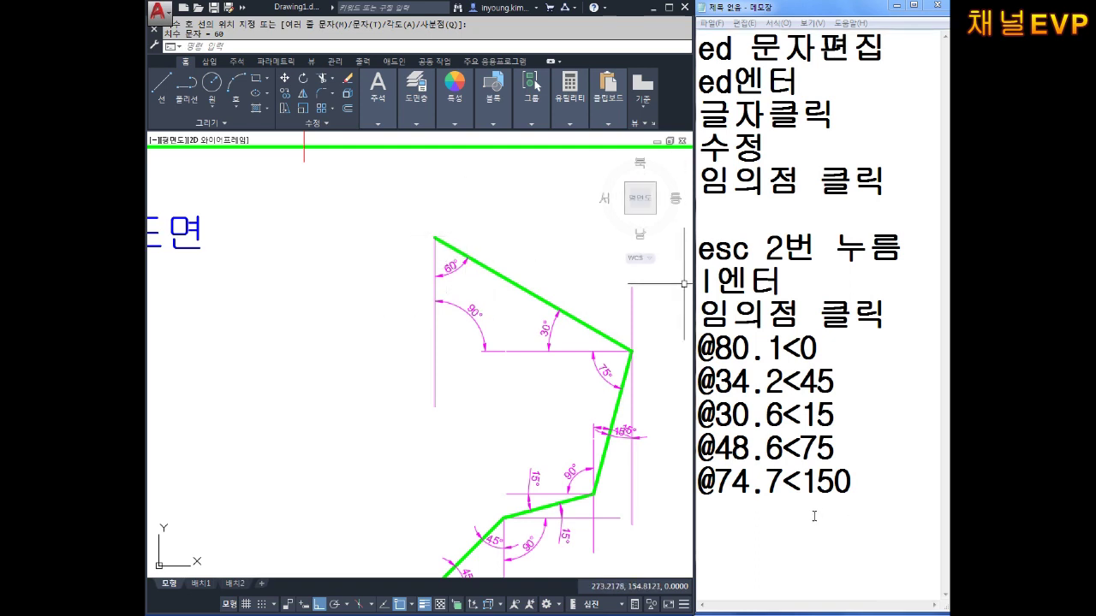
Step: Draw a 53.1-unit line at -135° down-left from the outline's top peak
{"action": "left_click", "coordinate": [751, 503]}
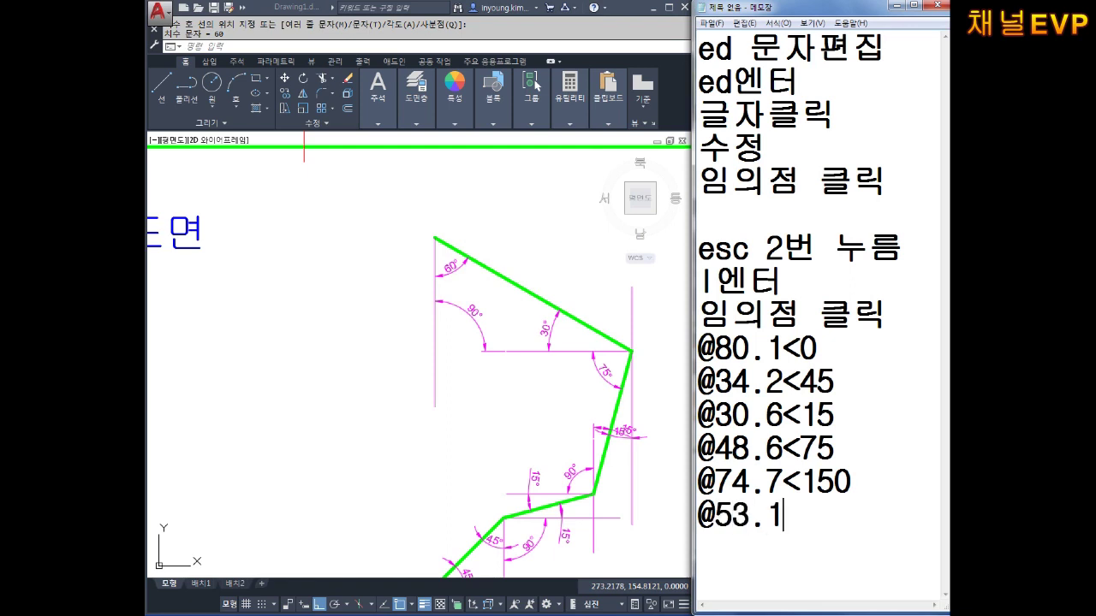
{"action": "type", "text": "@53.1<-135"}
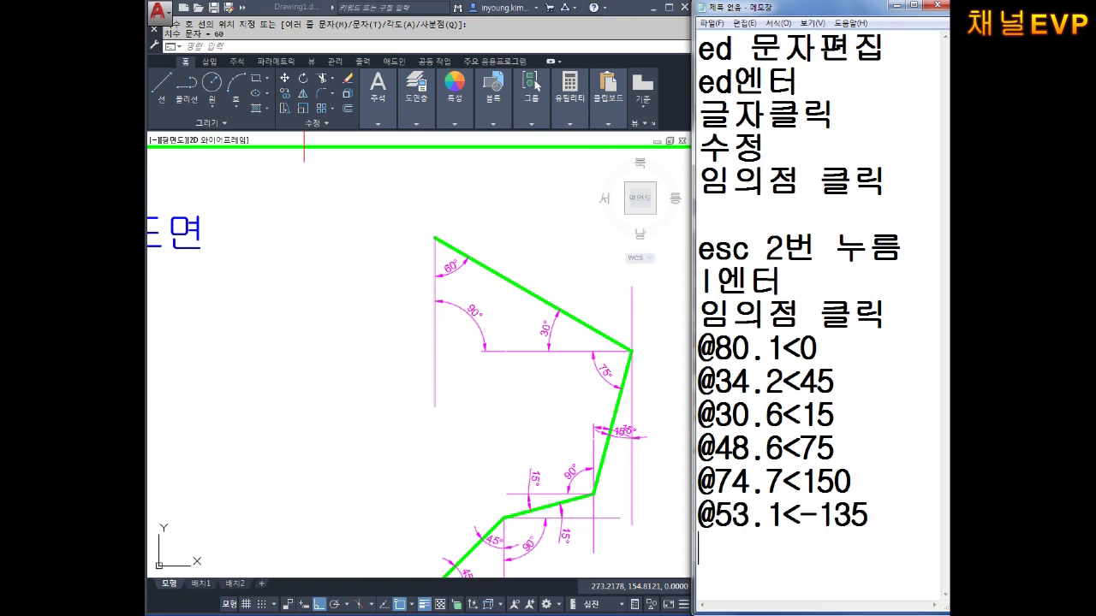
{"action": "left_click", "coordinate": [486, 405]}
{"action": "key", "text": "Escape"}
{"action": "key", "text": "Escape"}
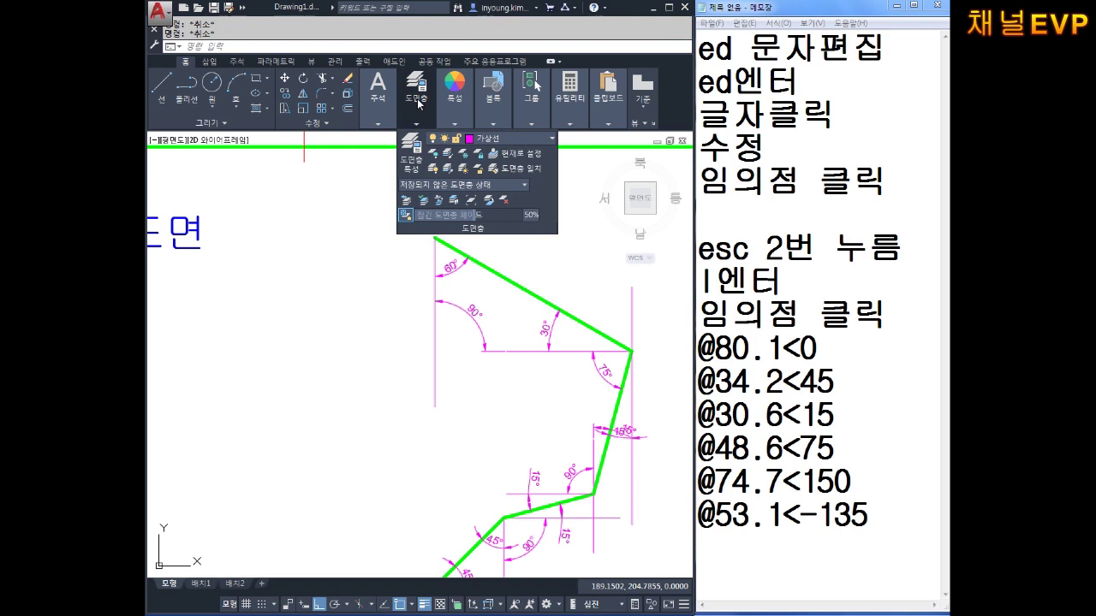
{"action": "mouse_move", "coordinate": [454, 99]}
{"action": "left_click", "coordinate": [509, 140]}
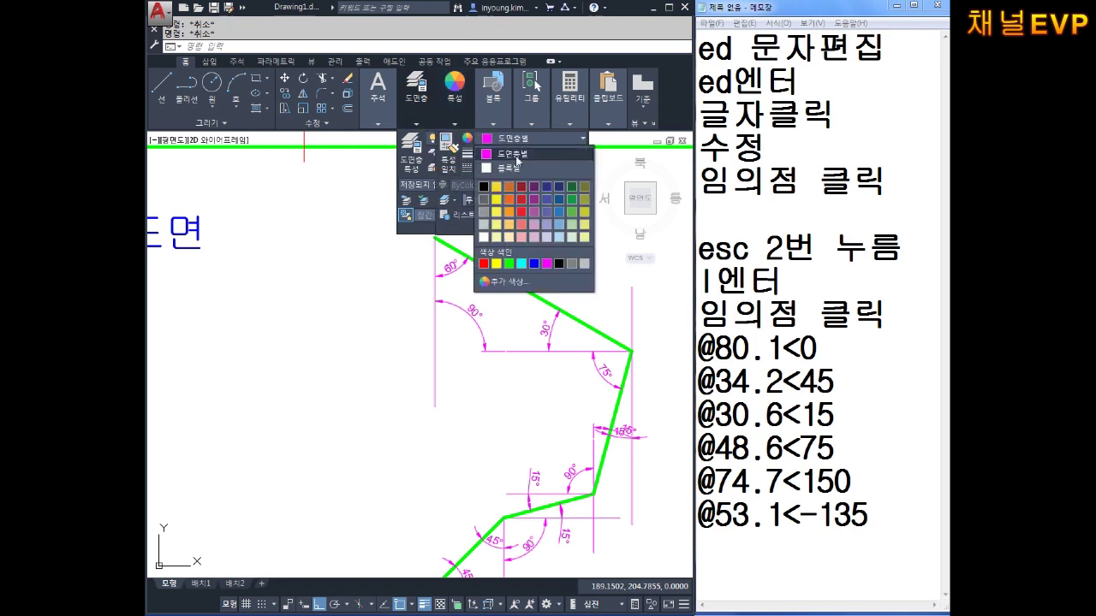
{"action": "left_click", "coordinate": [509, 264]}
{"action": "scroll", "coordinate": [457, 288], "scroll_direction": "up", "scroll_amount": 2}
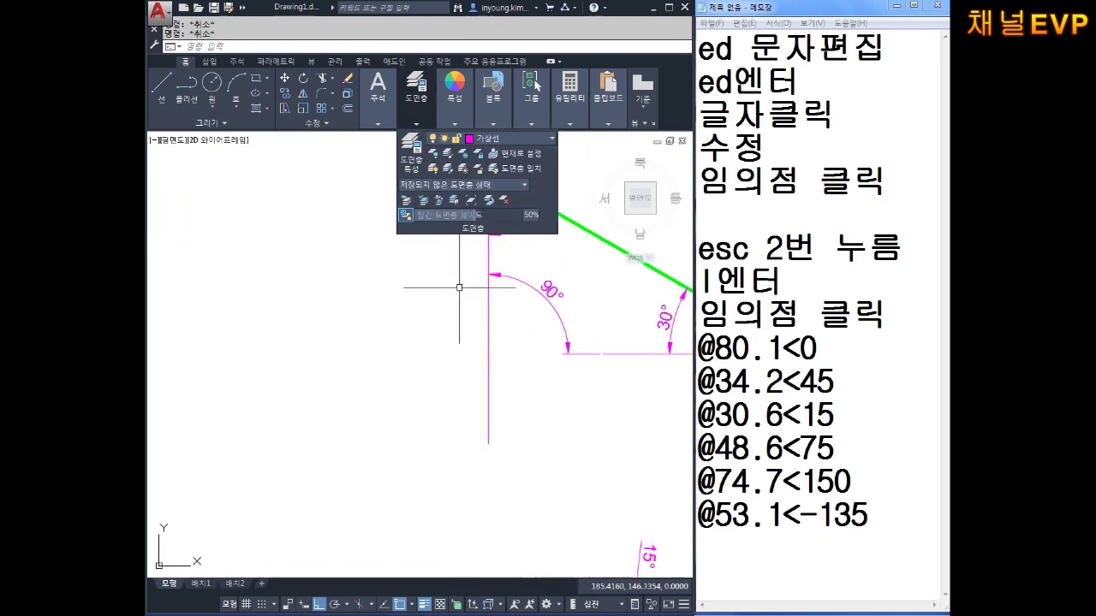
{"action": "scroll", "coordinate": [465, 366], "scroll_direction": "up", "scroll_amount": 1}
{"action": "type", "text": "l"}
{"action": "key", "text": "Return"}
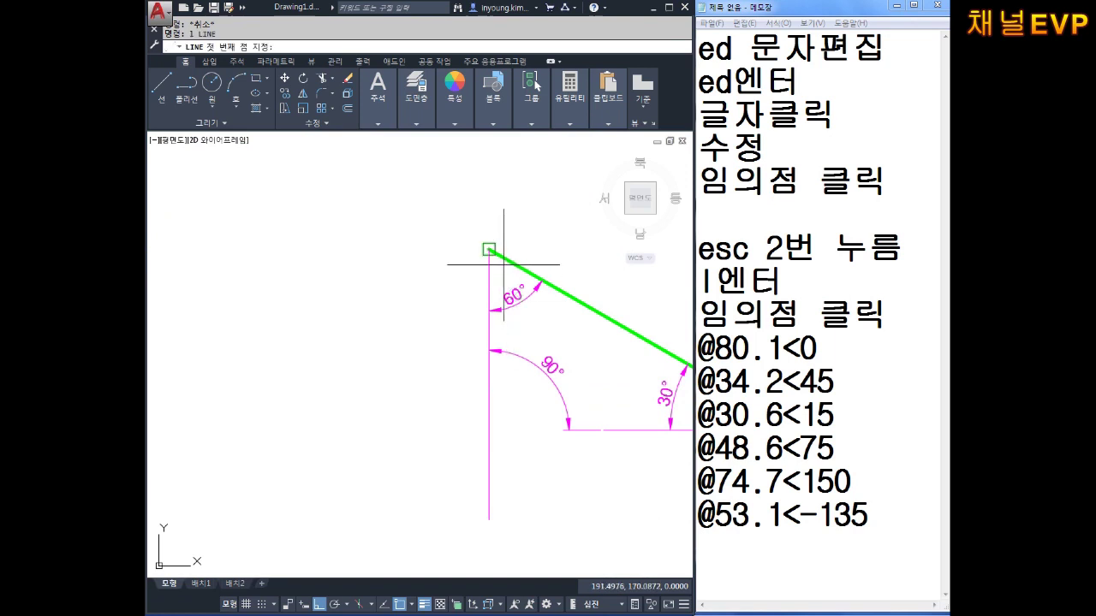
{"action": "left_click", "coordinate": [488, 250]}
{"action": "type", "text": "@53.1<-135"}
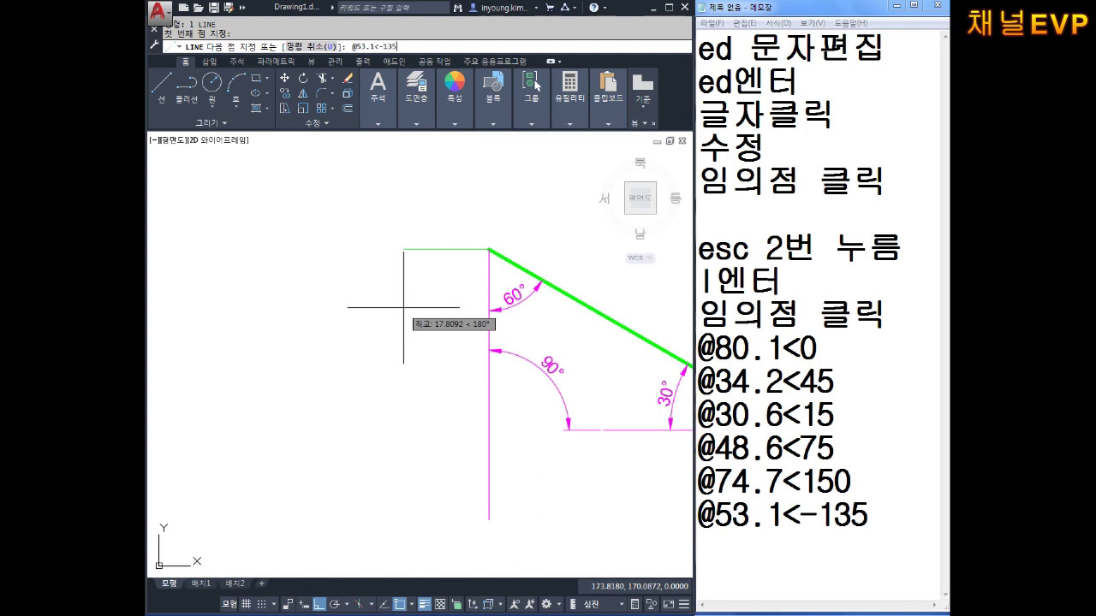
{"action": "key", "text": "Return"}
{"action": "key", "text": "Escape"}
{"action": "key", "text": "Escape"}
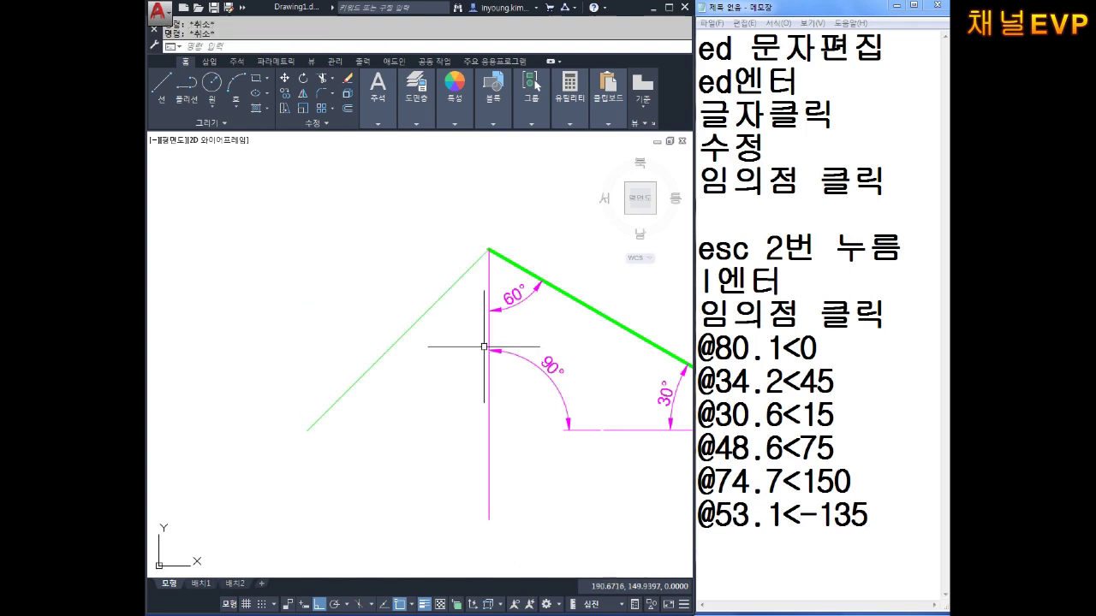
Step: Move the new 53.1 line onto the green 외형선 layer
{"action": "left_click", "coordinate": [438, 335]}
{"action": "left_click", "coordinate": [379, 171]}
{"action": "left_click", "coordinate": [447, 108]}
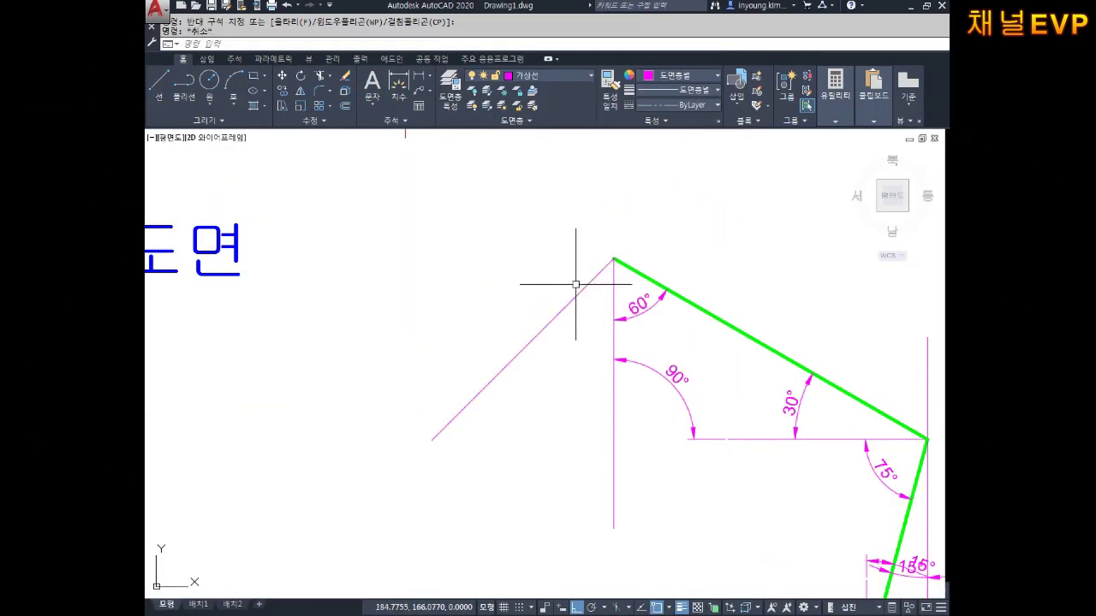
{"action": "left_click", "coordinate": [573, 297]}
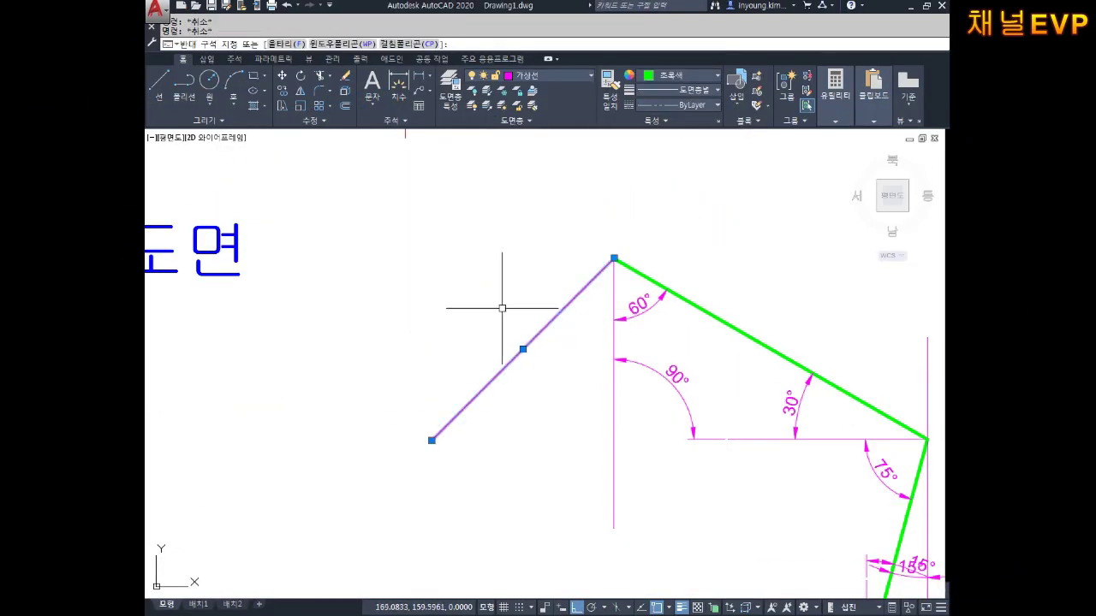
{"action": "left_click", "coordinate": [531, 77]}
{"action": "left_click", "coordinate": [528, 154]}
{"action": "mouse_move", "coordinate": [874, 85]}
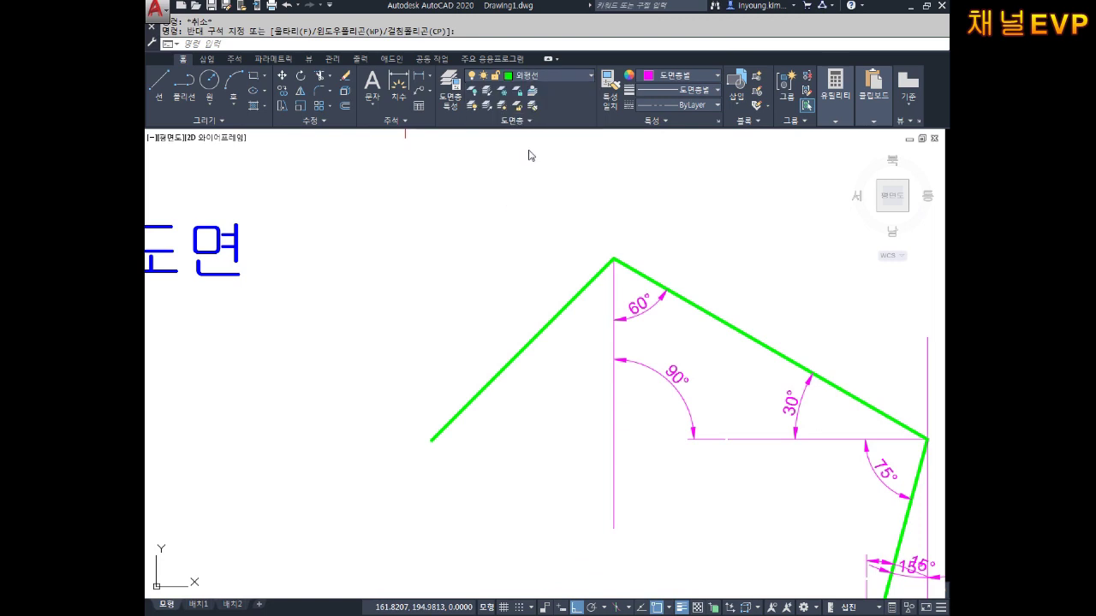
{"action": "key", "text": "Escape"}
{"action": "left_click", "coordinate": [930, 8]}
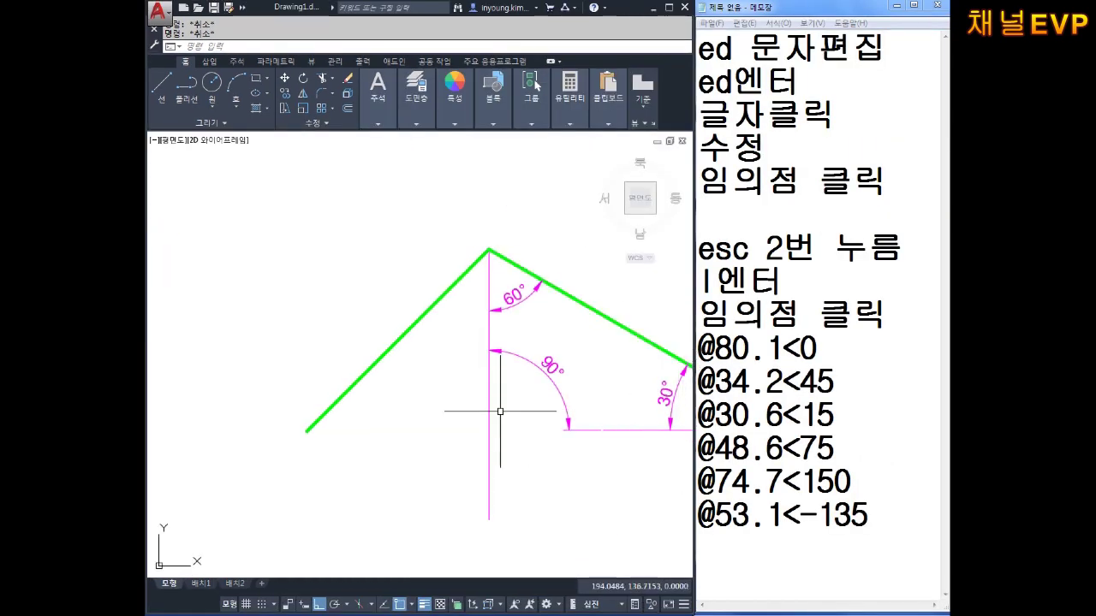
Step: Use the 가상선 layer with the drawing colour set to ByLayer
{"action": "left_click", "coordinate": [673, 10]}
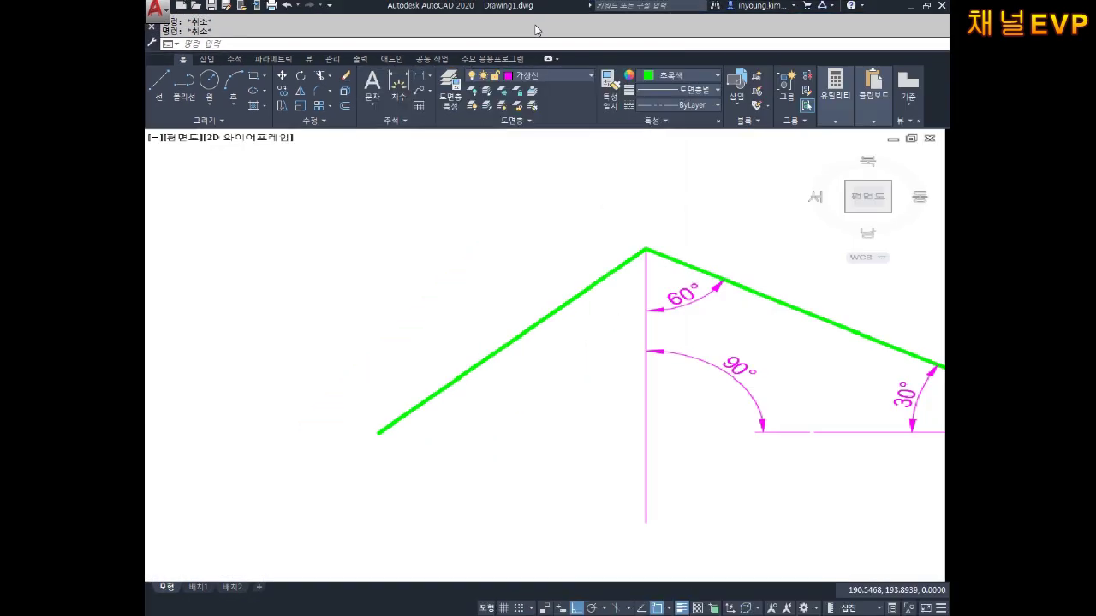
{"action": "left_click", "coordinate": [539, 75]}
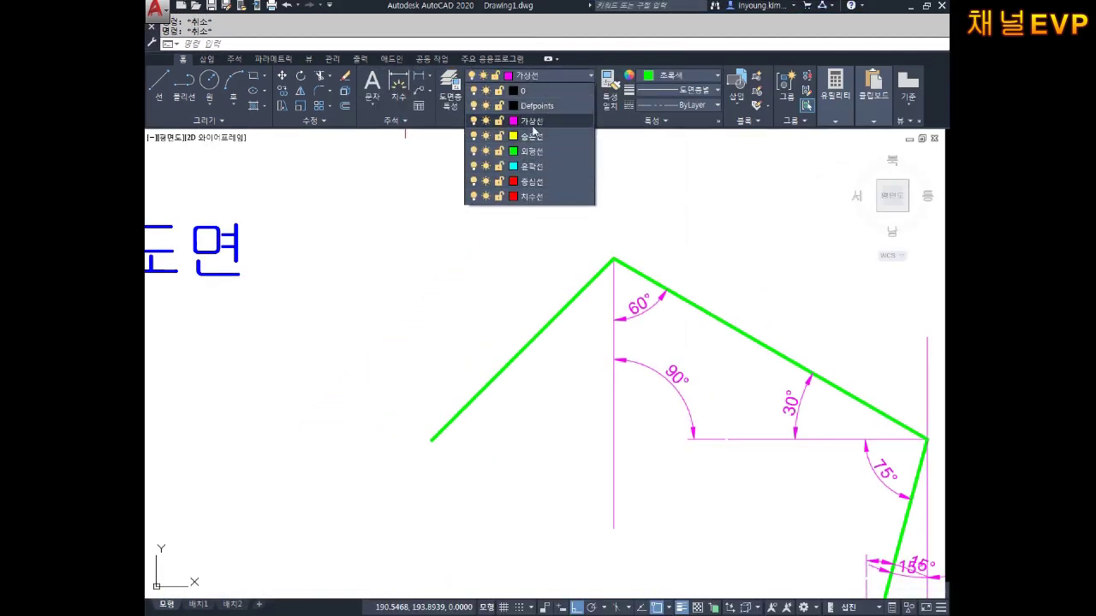
{"action": "left_click", "coordinate": [676, 82]}
{"action": "left_click", "coordinate": [672, 90]}
Step: Draw horizontal and vertical magenta construction lines from the diagonal's lower-left end
{"action": "middle_click_drag", "start_coordinate": [582, 340], "coordinate": [582, 321]}
{"action": "key", "text": "l"}
{"action": "key", "text": "Return"}
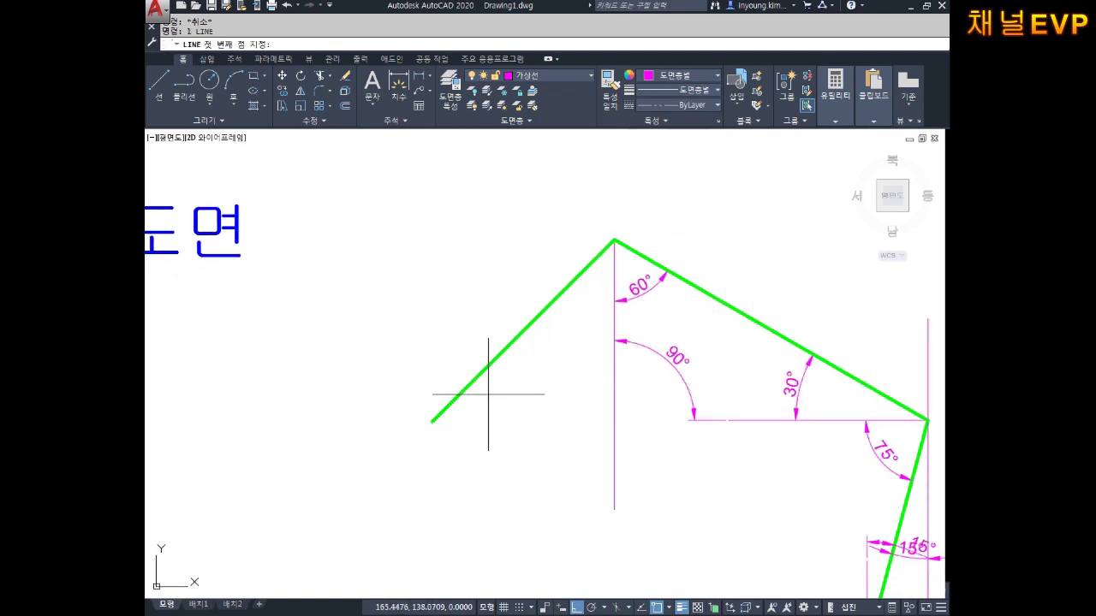
{"action": "left_click", "coordinate": [433, 420]}
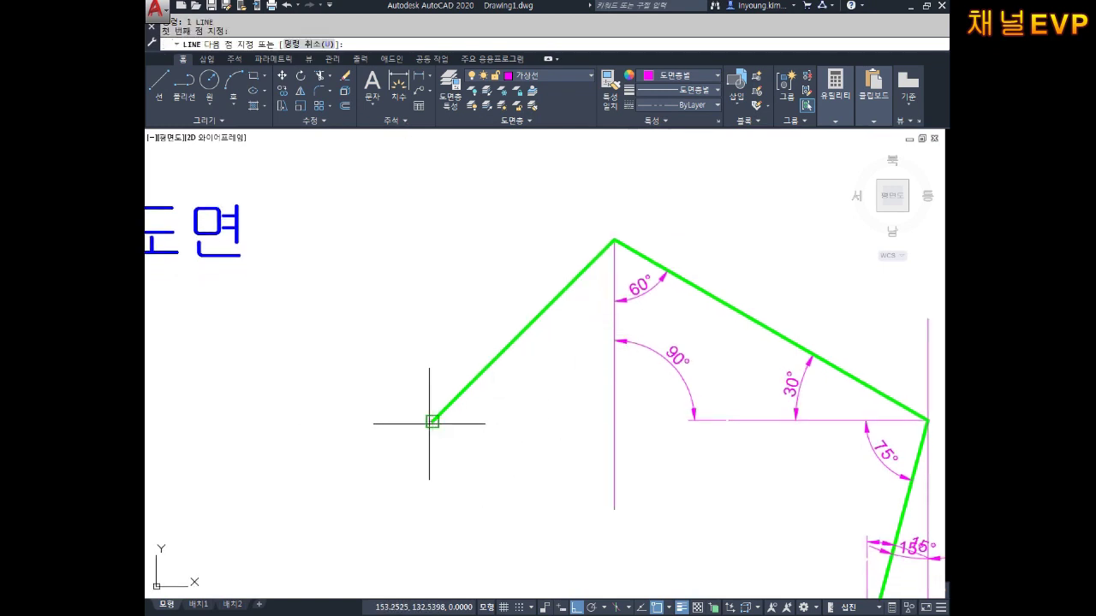
{"action": "left_click", "coordinate": [555, 420]}
{"action": "middle_click_drag", "start_coordinate": [554, 420], "coordinate": [589, 345]}
{"action": "key", "text": "Return"}
{"action": "key", "text": "Return"}
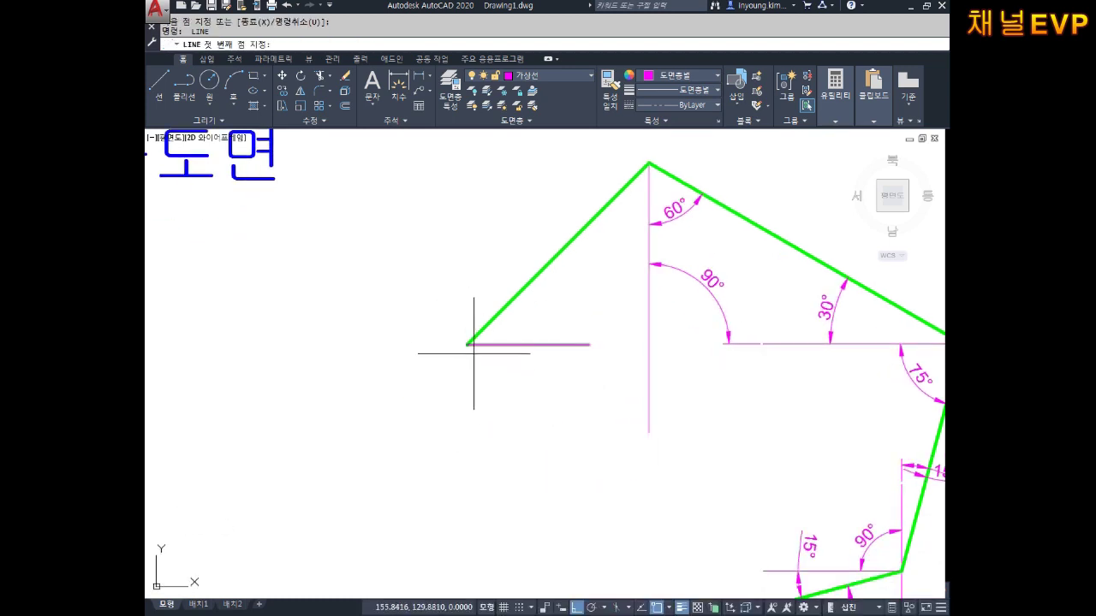
{"action": "left_click", "coordinate": [467, 344]}
{"action": "left_click", "coordinate": [467, 505]}
{"action": "middle_click_drag", "start_coordinate": [589, 353], "coordinate": [574, 391]}
{"action": "key", "text": "Escape"}
{"action": "key", "text": "Escape"}
Step: Add 45° and 90° angular dimensions at the diagonal's lower-left end
{"action": "type", "text": "n"}
{"action": "key", "text": "Return"}
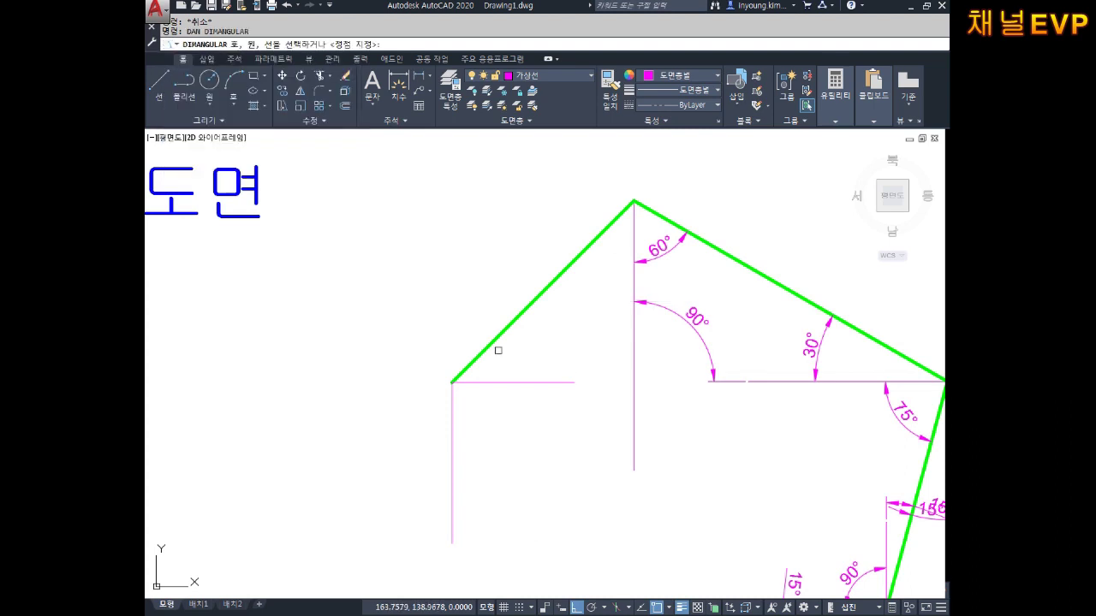
{"action": "left_click", "coordinate": [494, 351]}
{"action": "left_click", "coordinate": [496, 379]}
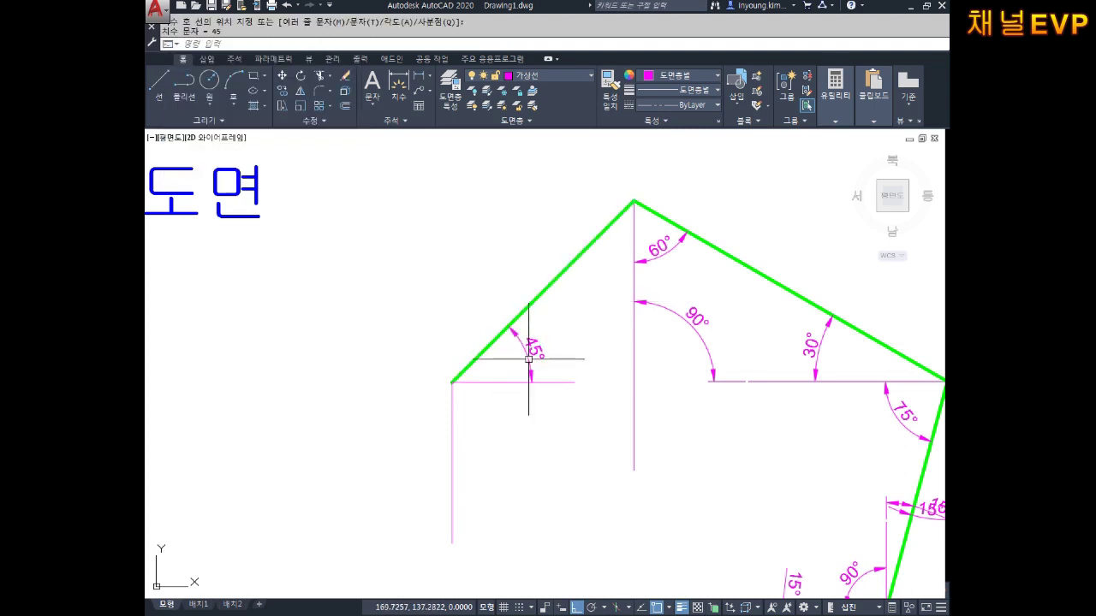
{"action": "left_click", "coordinate": [528, 359]}
{"action": "key", "text": "Return"}
{"action": "left_click", "coordinate": [484, 381]}
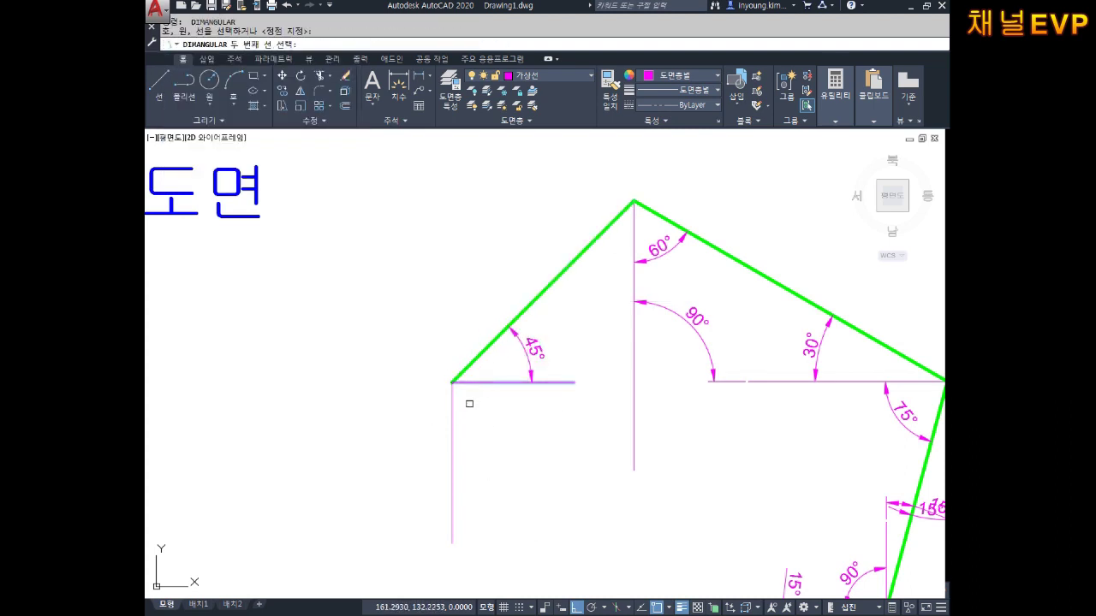
{"action": "left_click", "coordinate": [452, 449]}
{"action": "left_click", "coordinate": [512, 447]}
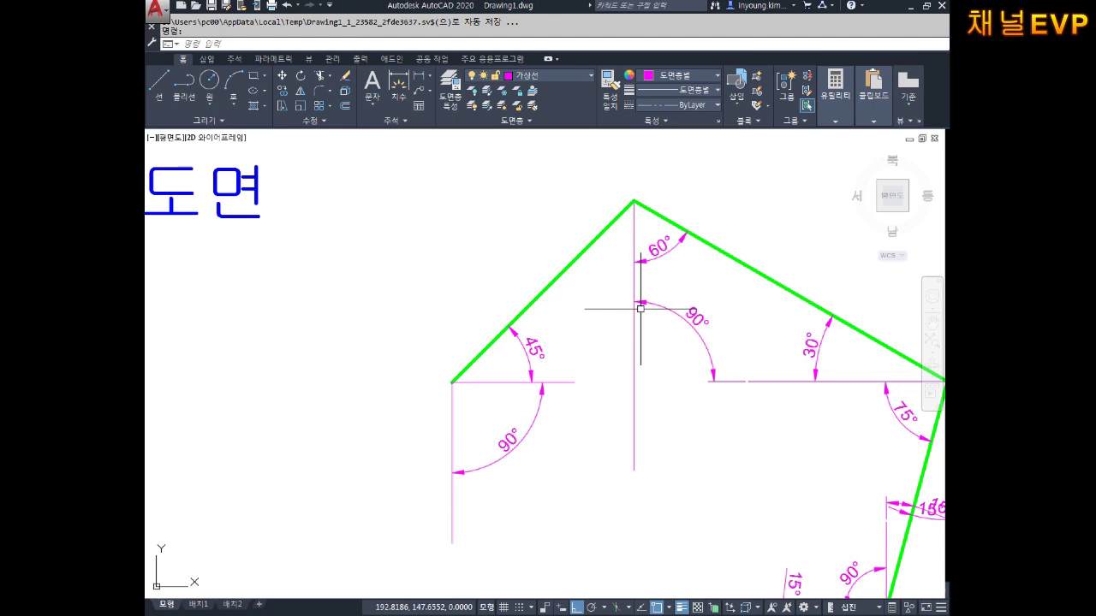
Step: On the 외형선 layer, draw a 42.3-unit segment at -105° from the lower-left corner
{"action": "left_click", "coordinate": [925, 7]}
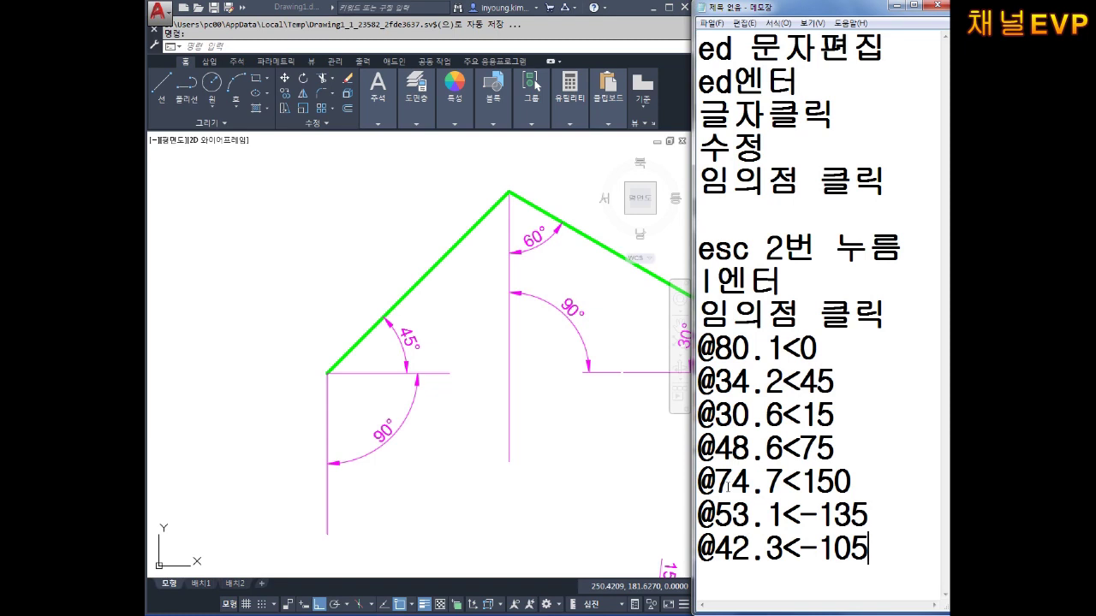
{"action": "left_click", "coordinate": [434, 457]}
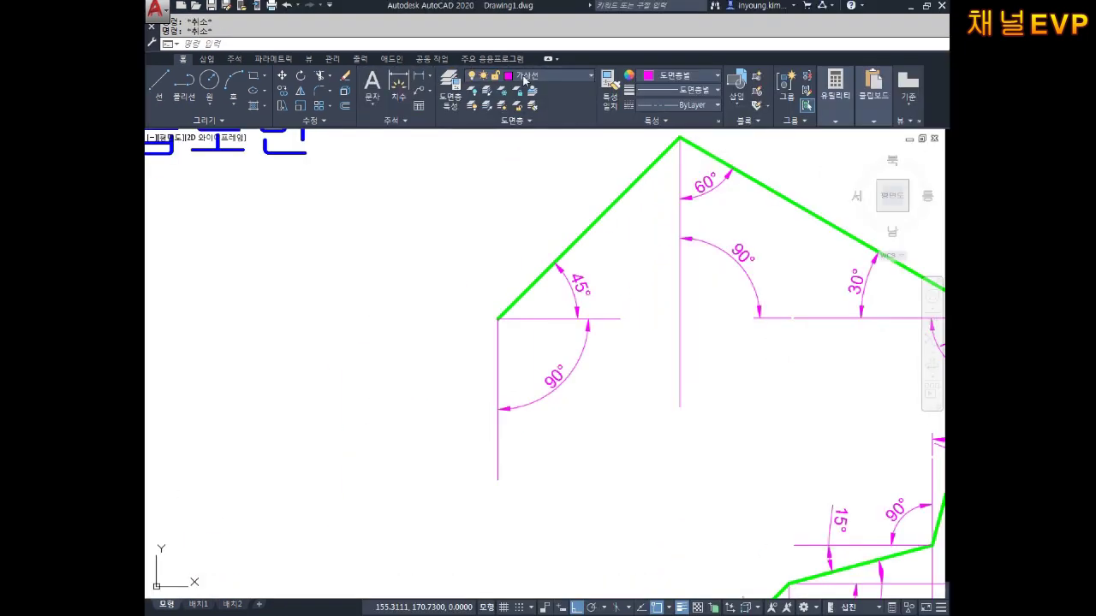
{"action": "left_click", "coordinate": [524, 81]}
{"action": "left_click", "coordinate": [538, 152]}
{"action": "type", "text": "l"}
{"action": "key", "text": "Return"}
{"action": "left_click", "coordinate": [497, 318]}
{"action": "type", "text": "@42.3<-105"}
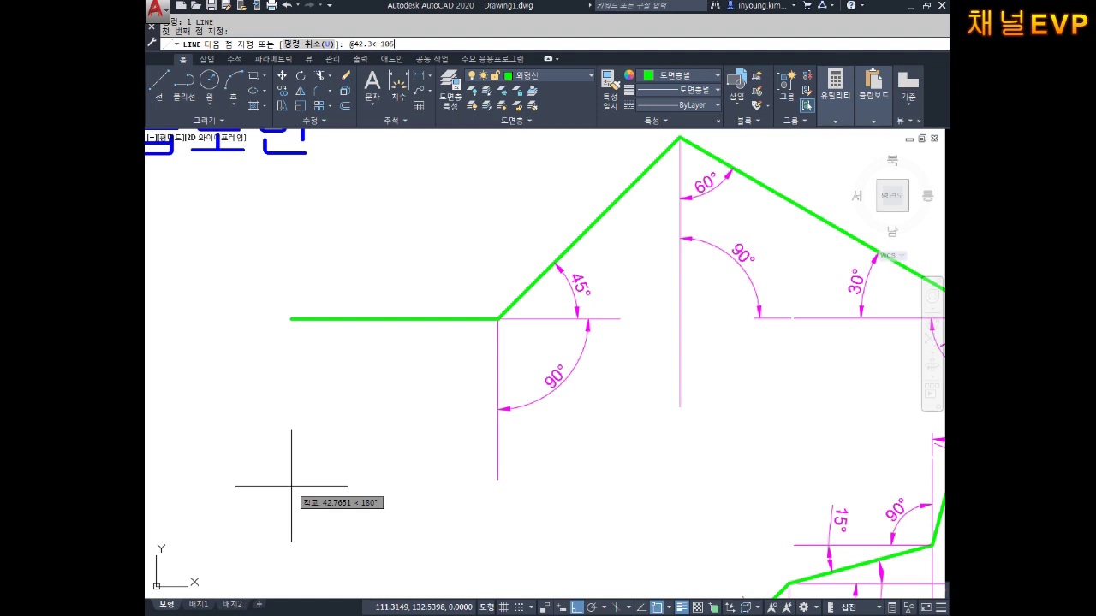
{"action": "key", "text": "Return"}
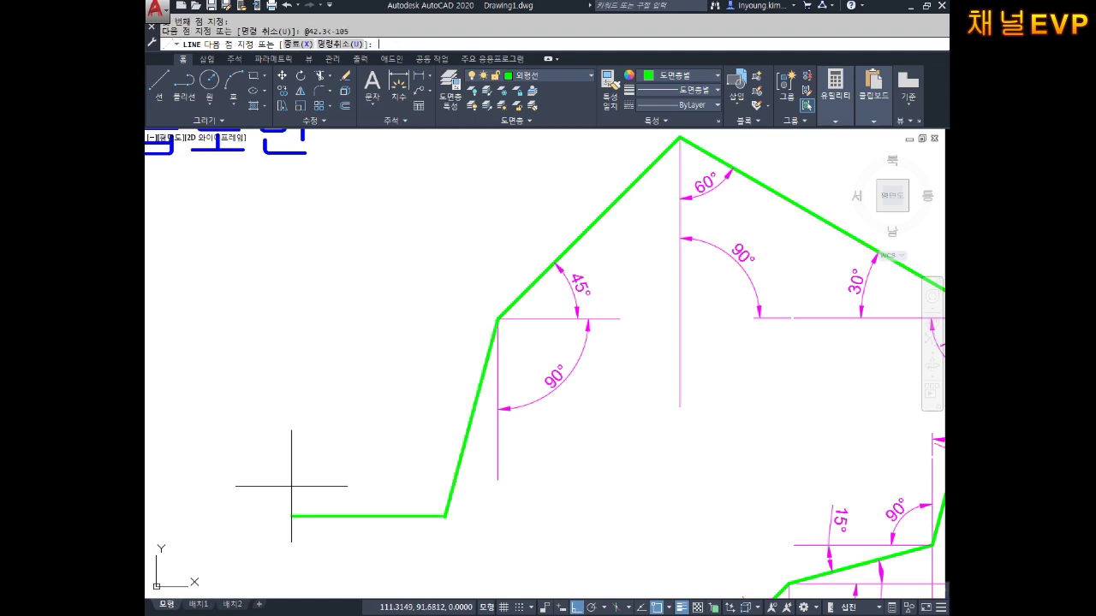
{"action": "key", "text": "Escape"}
Step: Check the 45° line's length of 53.1 in the Properties palette
{"action": "key", "text": "ctrl+1"}
{"action": "left_click", "coordinate": [670, 248]}
{"action": "left_click", "coordinate": [666, 233]}
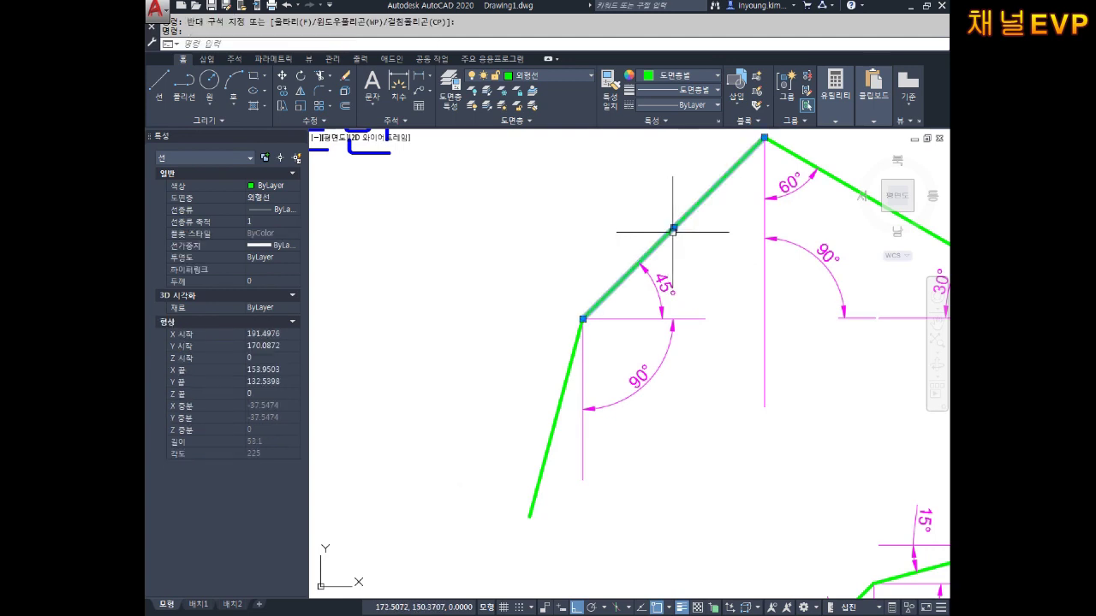
Step: Make the magenta 가상선 layer current and close the Properties palette
{"action": "key", "text": "Escape"}
{"action": "key", "text": "Escape"}
{"action": "scroll", "coordinate": [617, 307], "scroll_direction": "down", "scroll_amount": 6}
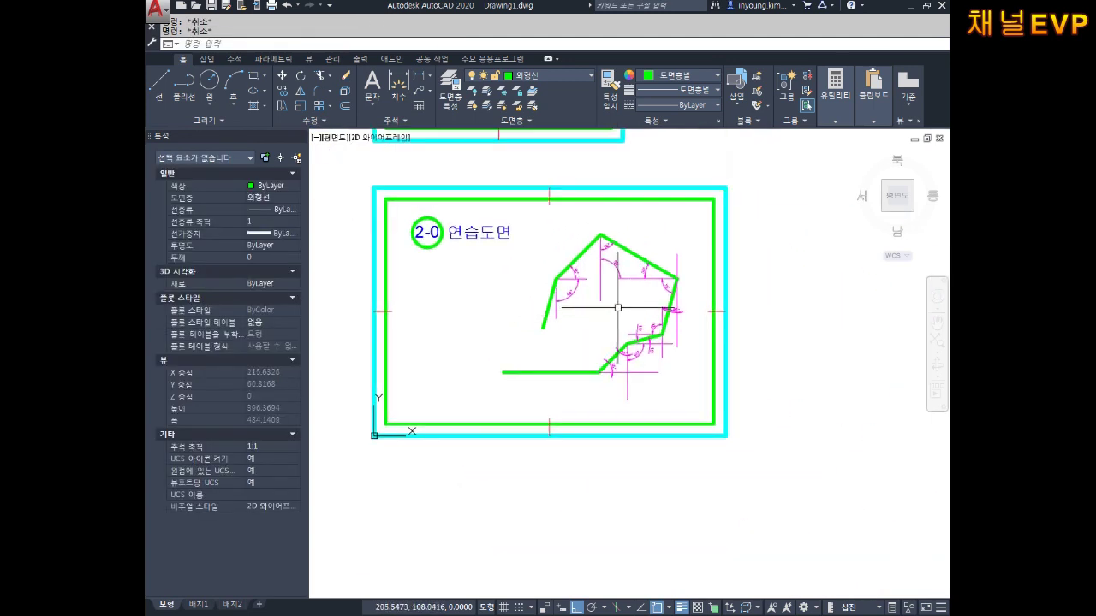
{"action": "scroll", "coordinate": [577, 351], "scroll_direction": "up", "scroll_amount": 2}
{"action": "scroll", "coordinate": [557, 317], "scroll_direction": "up", "scroll_amount": 2}
{"action": "scroll", "coordinate": [569, 356], "scroll_direction": "up", "scroll_amount": 2}
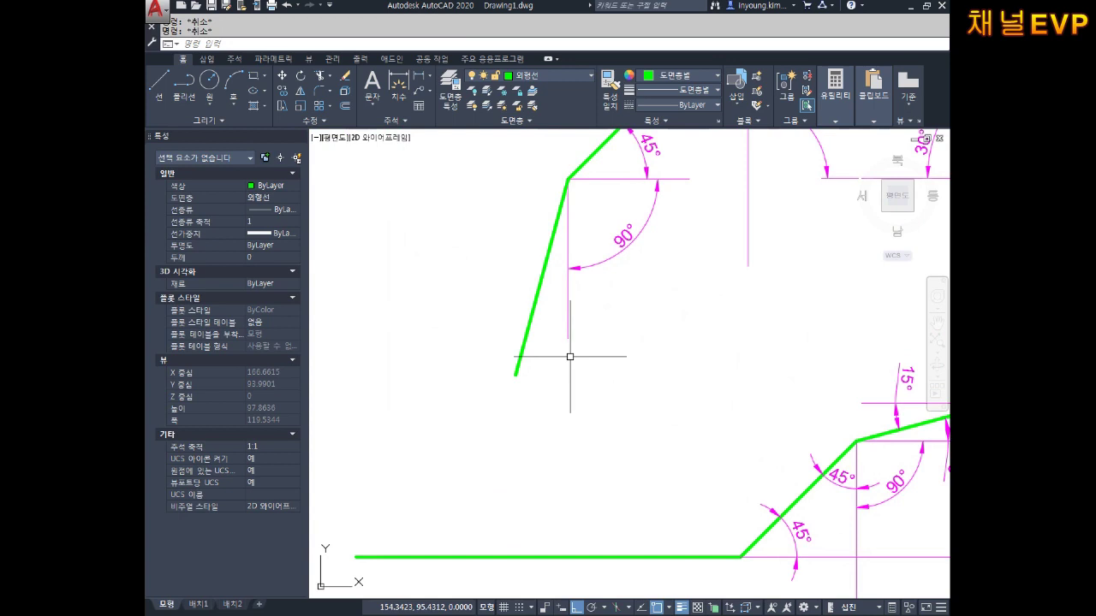
{"action": "left_click", "coordinate": [527, 80]}
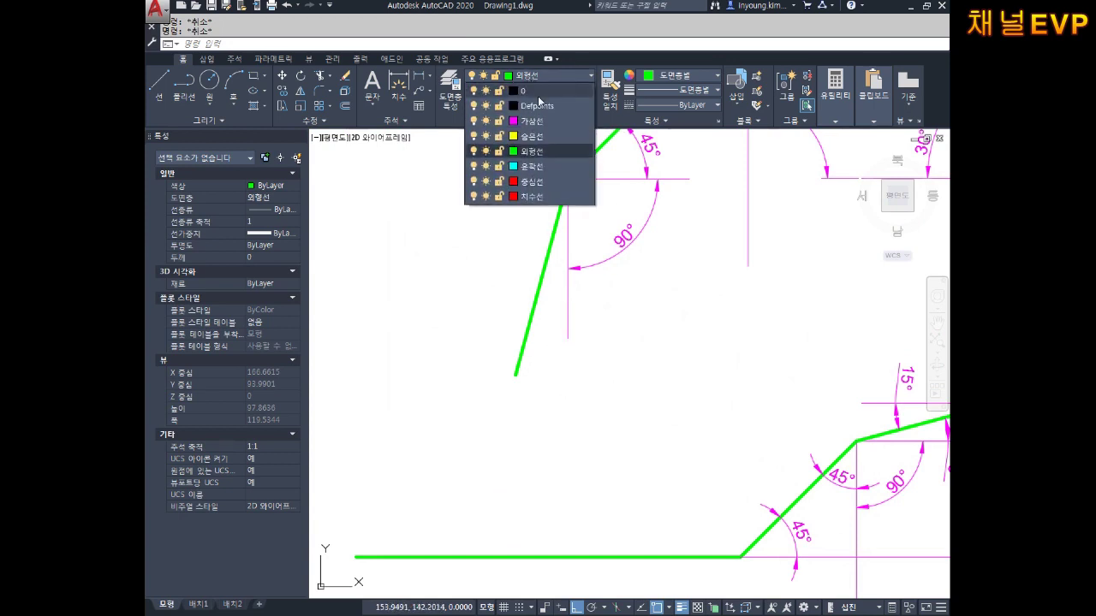
{"action": "left_click", "coordinate": [538, 124]}
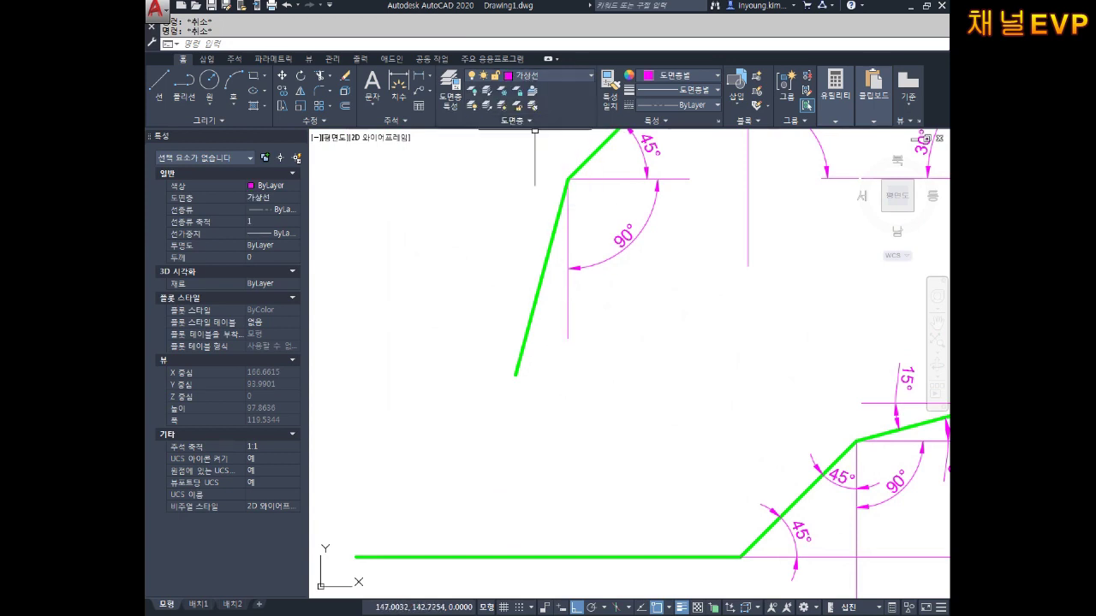
{"action": "key", "text": "ctrl+1"}
Step: Draw a vertical construction line up from the steep green segment's lower end
{"action": "type", "text": "l"}
{"action": "key", "text": "Return"}
{"action": "left_click", "coordinate": [430, 374]}
{"action": "left_click", "coordinate": [431, 254]}
{"action": "key", "text": "Escape"}
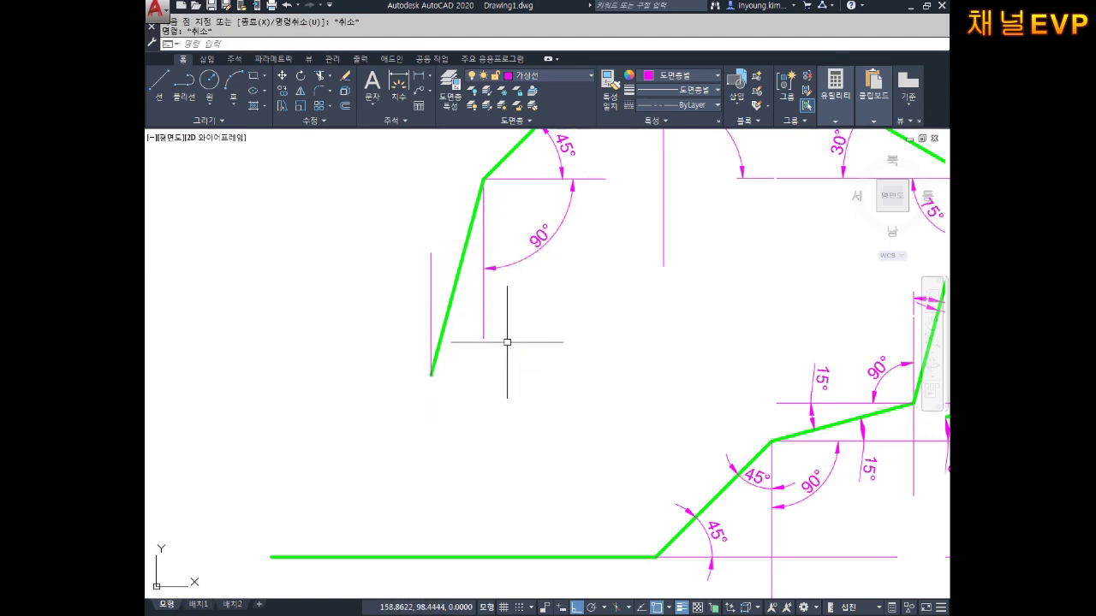
{"action": "scroll", "coordinate": [440, 296], "scroll_direction": "up", "scroll_amount": 3}
{"action": "scroll", "coordinate": [550, 317], "scroll_direction": "down", "scroll_amount": 1}
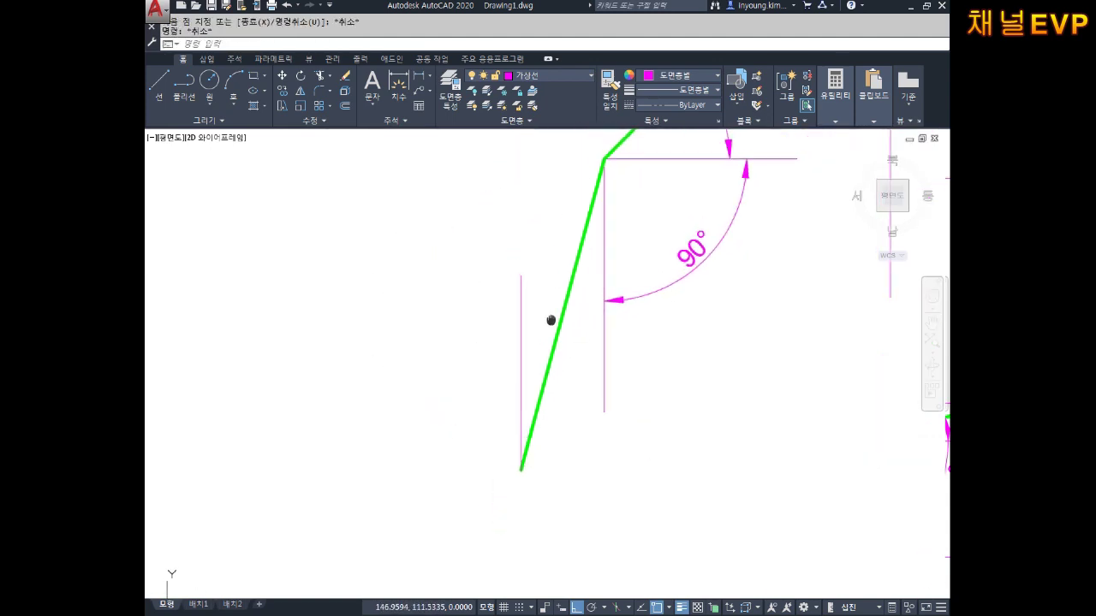
Step: Add two 15° angular dimensions on either side of the -105° segment
{"action": "type", "text": "danh"}
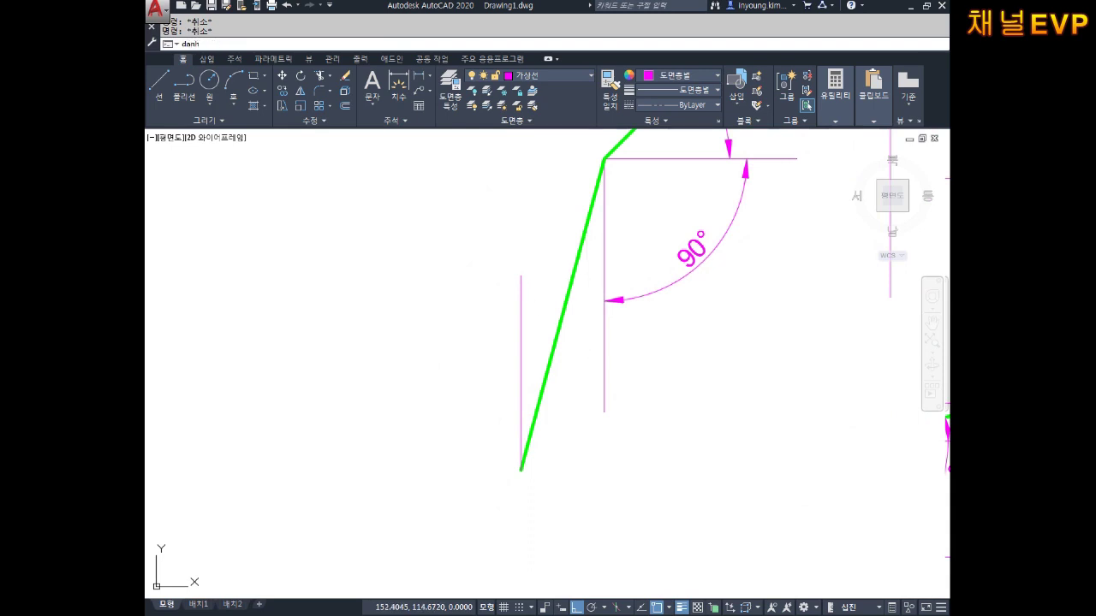
{"action": "key", "text": "Return"}
{"action": "type", "text": "da"}
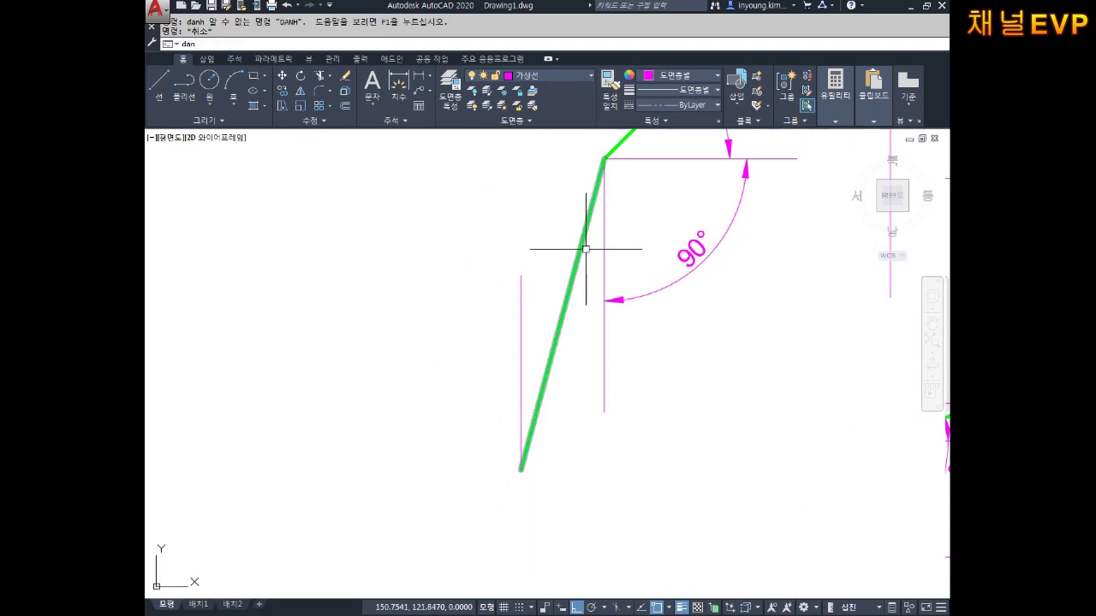
{"action": "key", "text": "Return"}
{"action": "left_click", "coordinate": [585, 246]}
{"action": "left_click", "coordinate": [600, 250]}
{"action": "left_click", "coordinate": [575, 313]}
{"action": "key", "text": "Return"}
{"action": "left_click", "coordinate": [521, 371]}
{"action": "left_click", "coordinate": [547, 366]}
{"action": "left_click", "coordinate": [579, 227]}
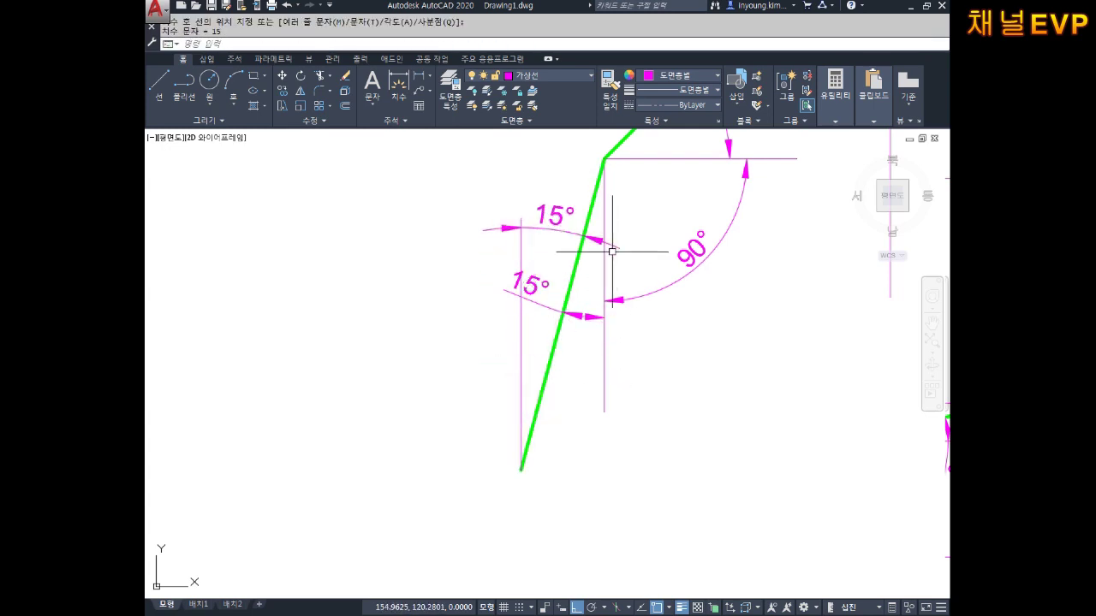